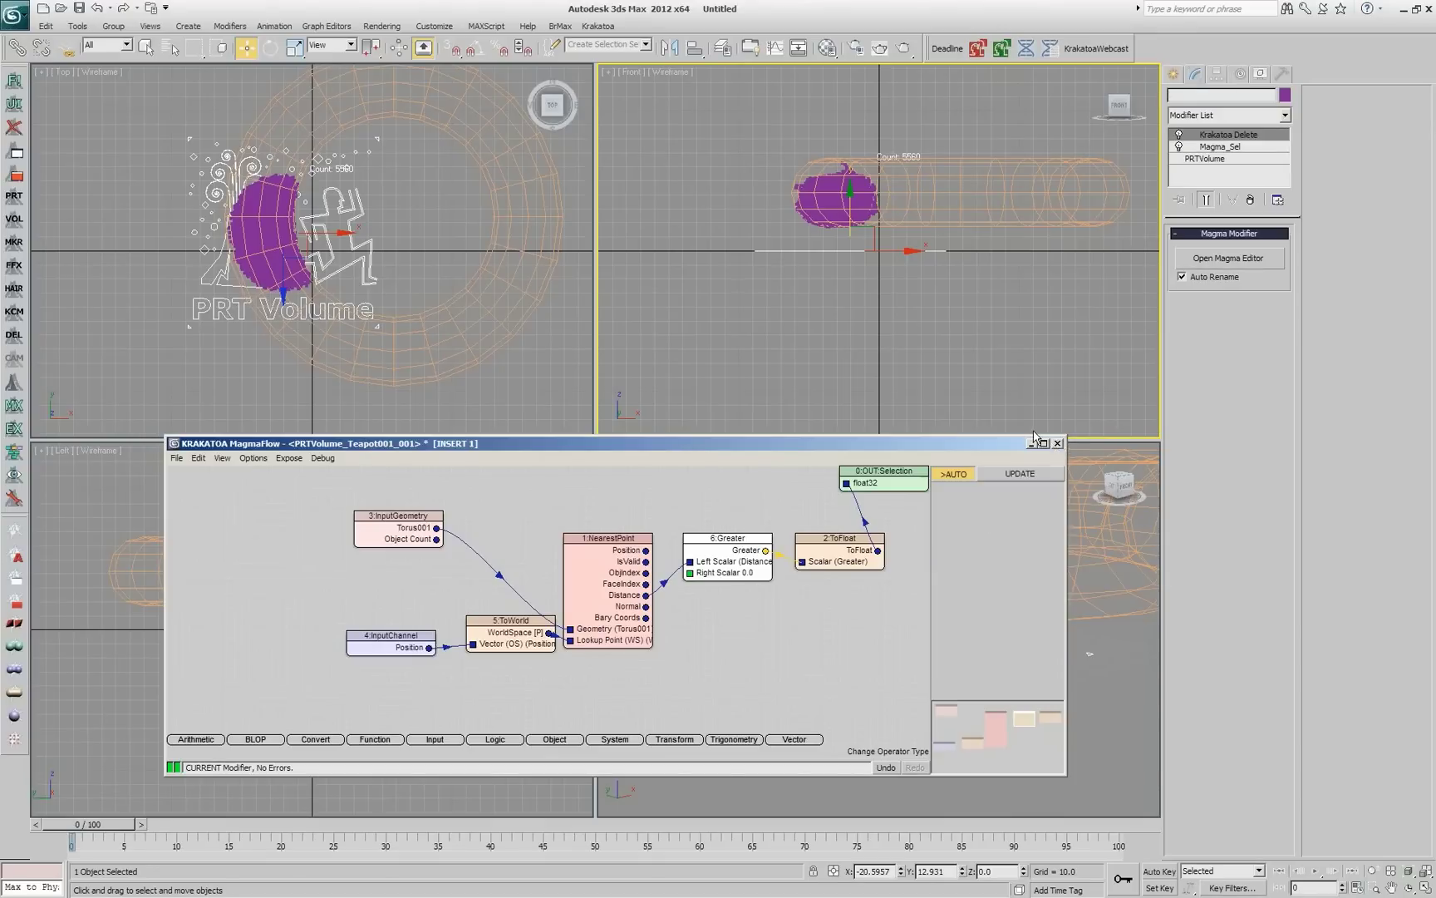
Step: Close the Magma editor, load the PRT LOADER (Sphere Collision) demo scene and advance the timeline to frame 31
click(1032, 442)
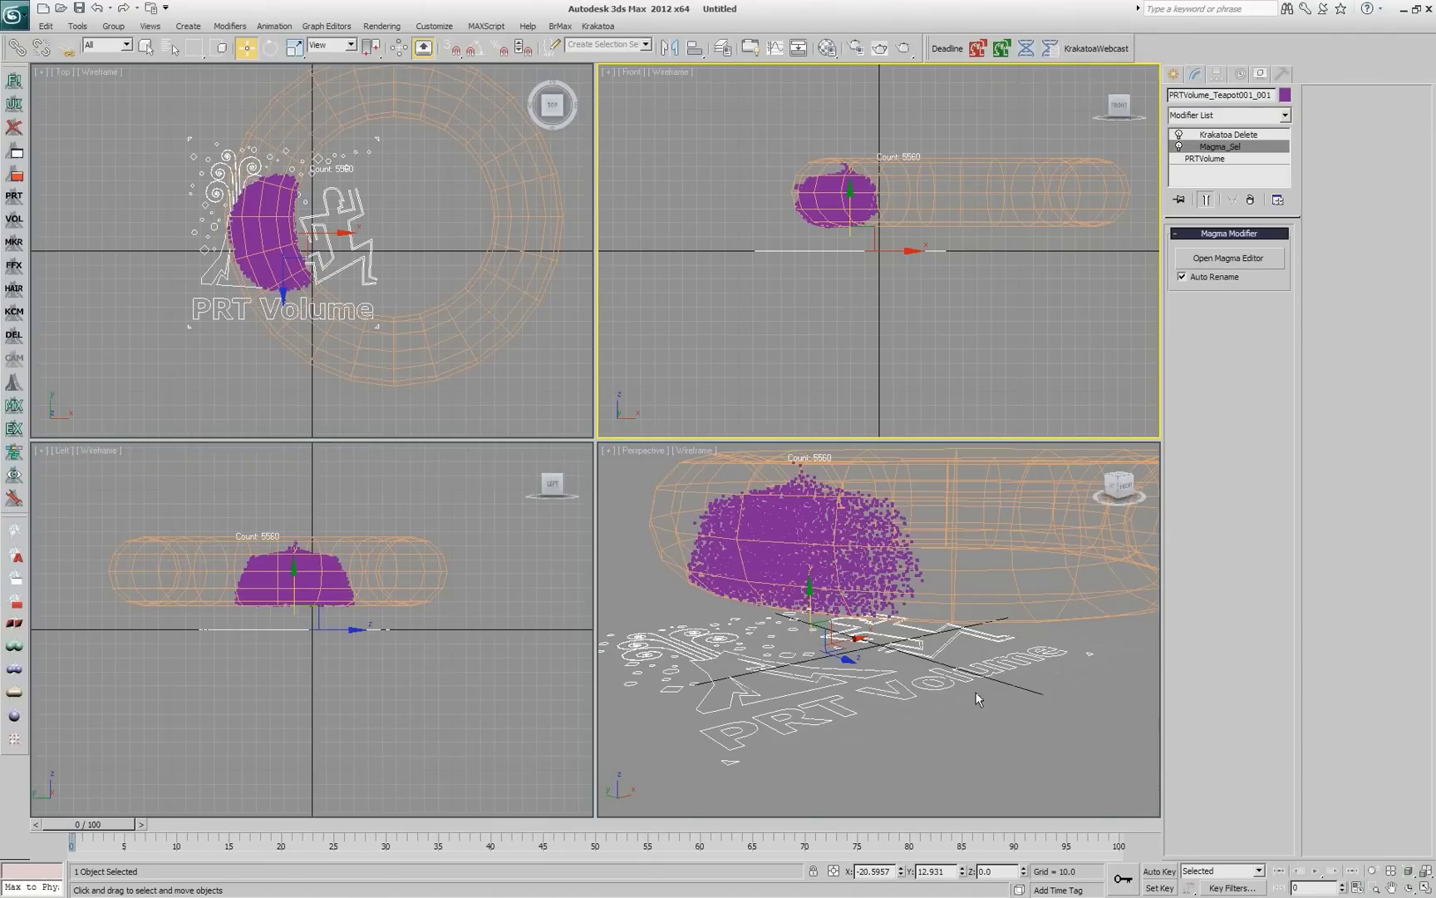
right_click(988, 657)
click(1091, 52)
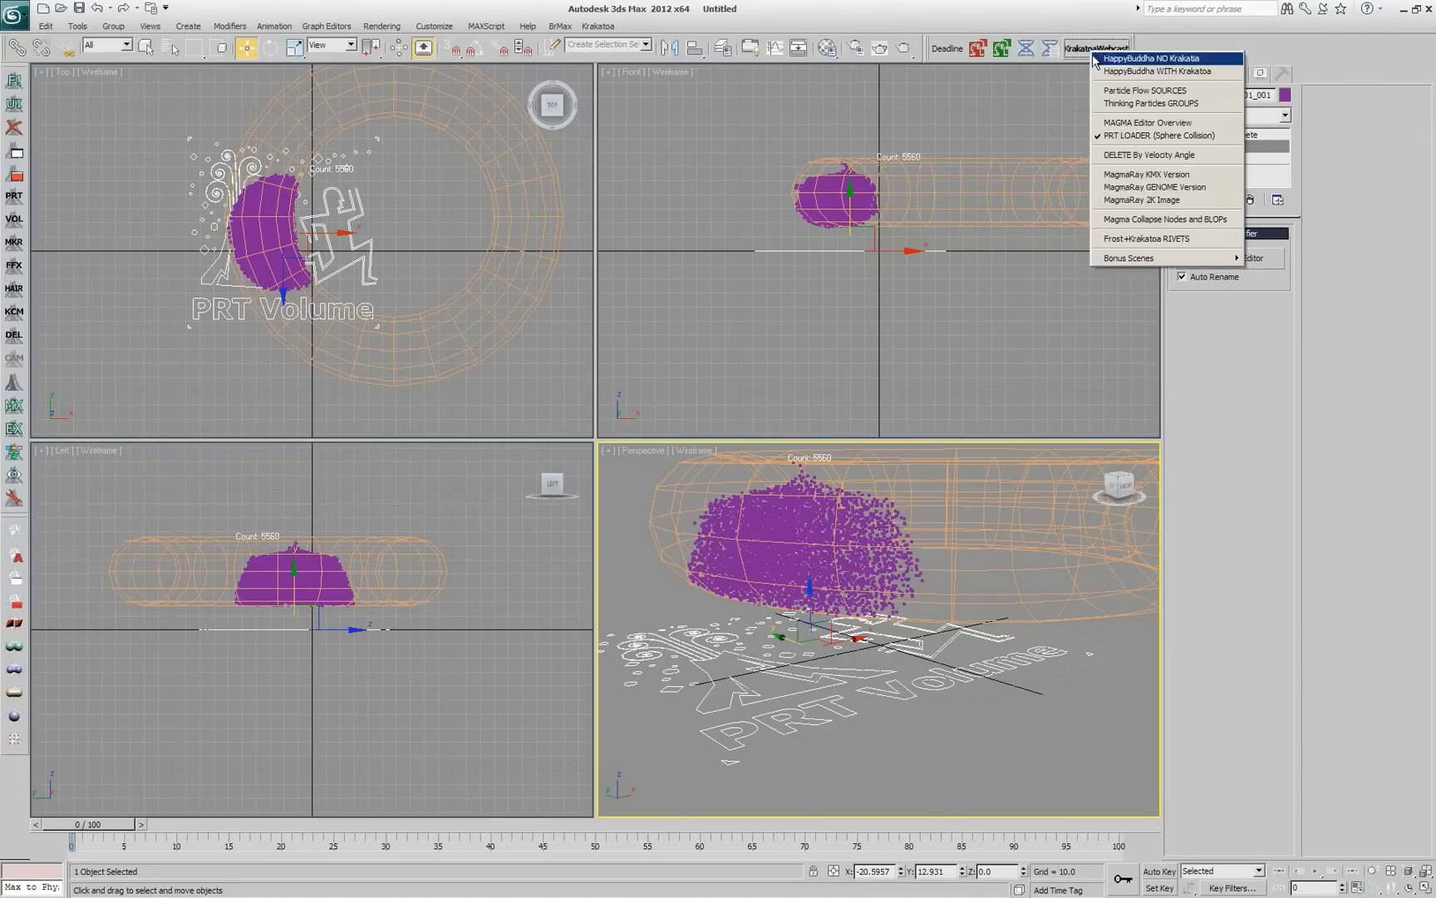
click(1146, 136)
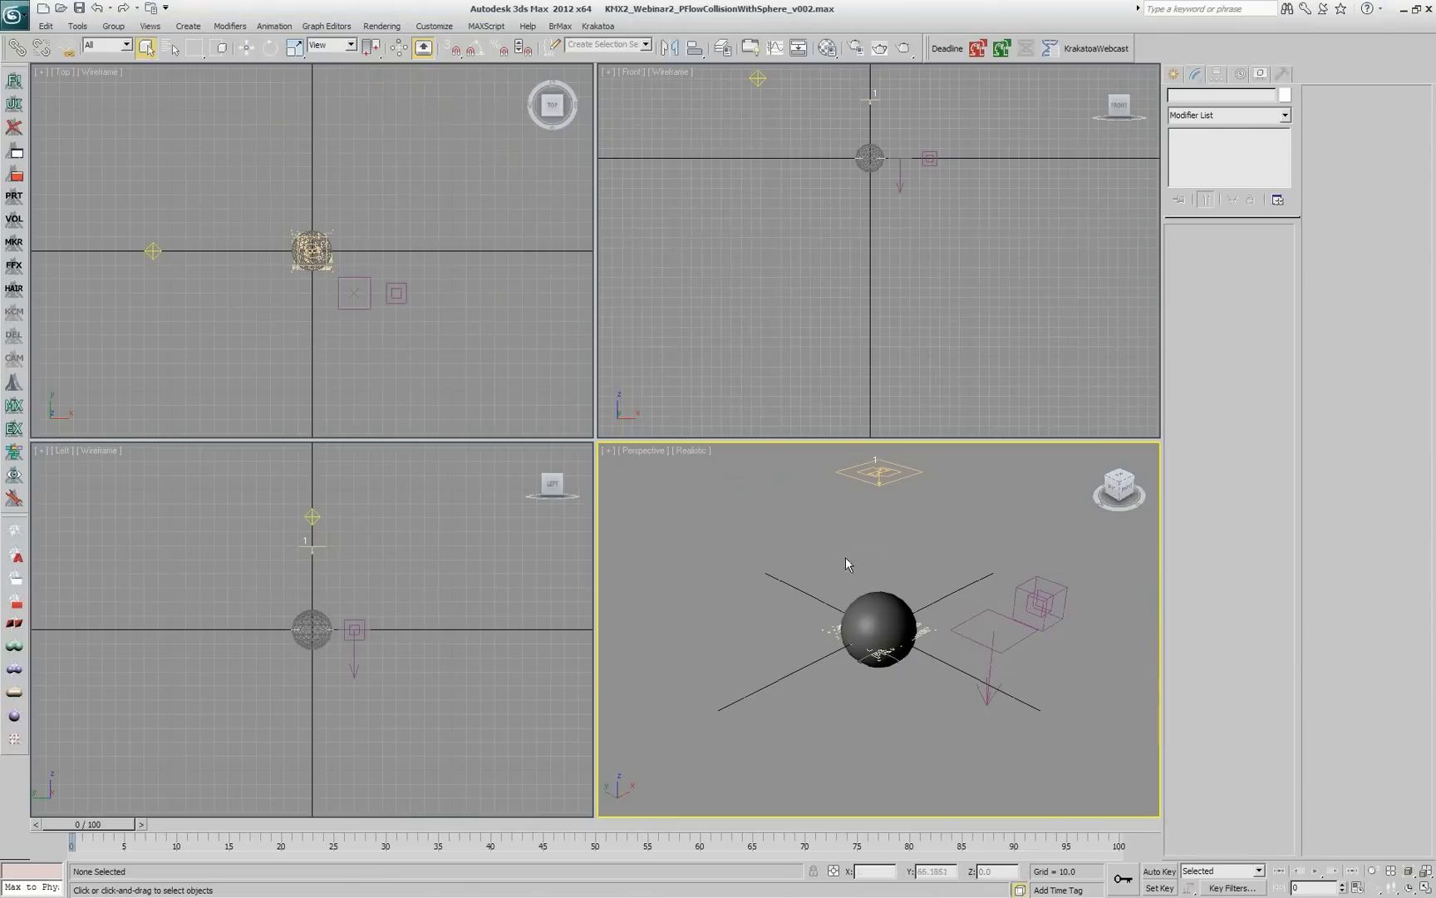
drag(151, 826, 421, 829)
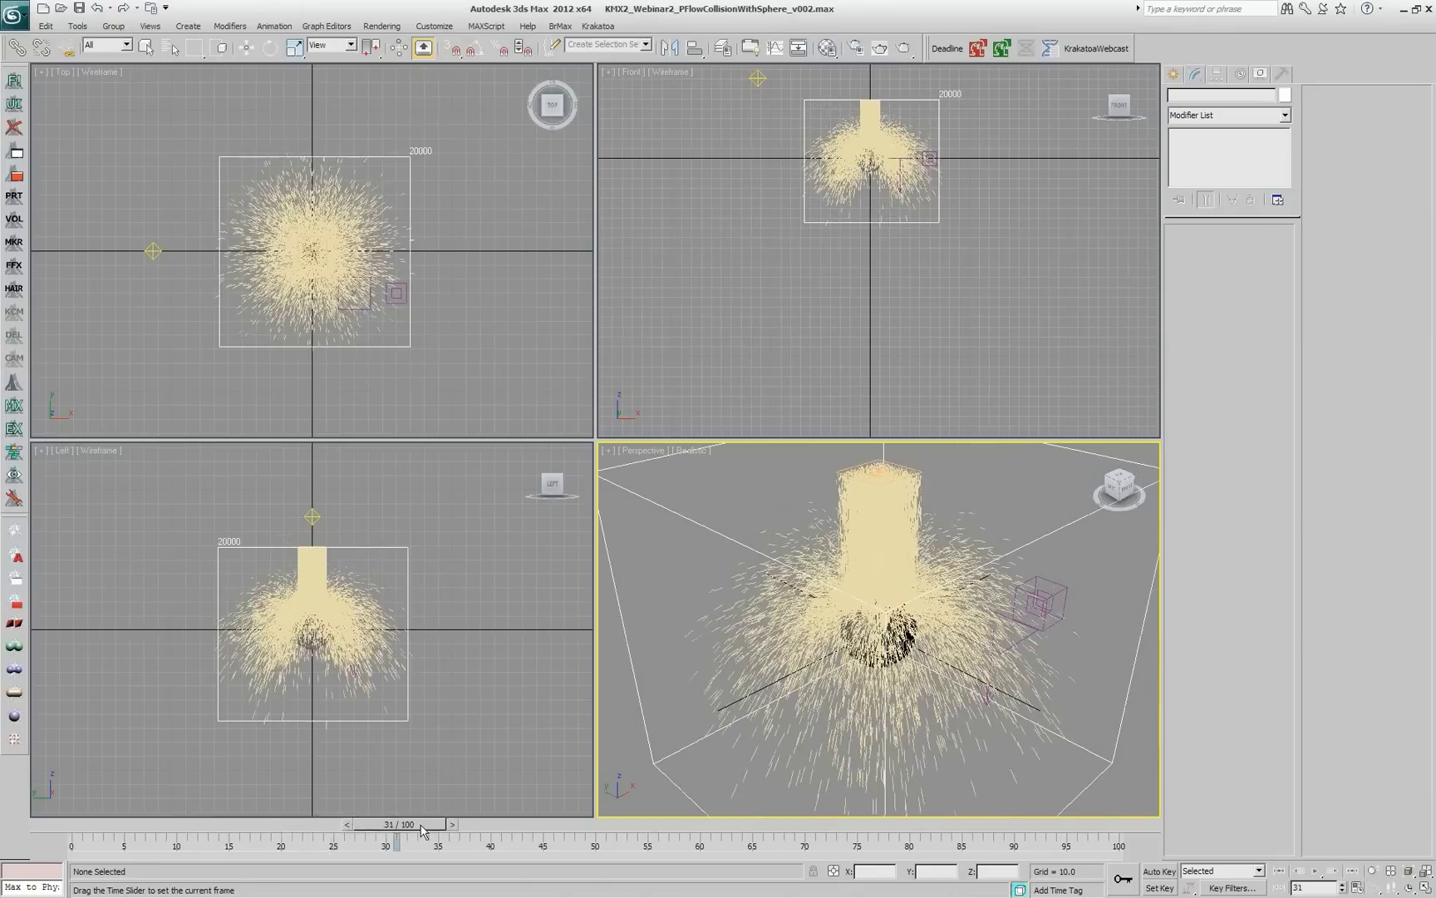
Step: Set the PRT Loader's viewport percentage of render particles to 10 and advance the timeline to frame 40
click(930, 649)
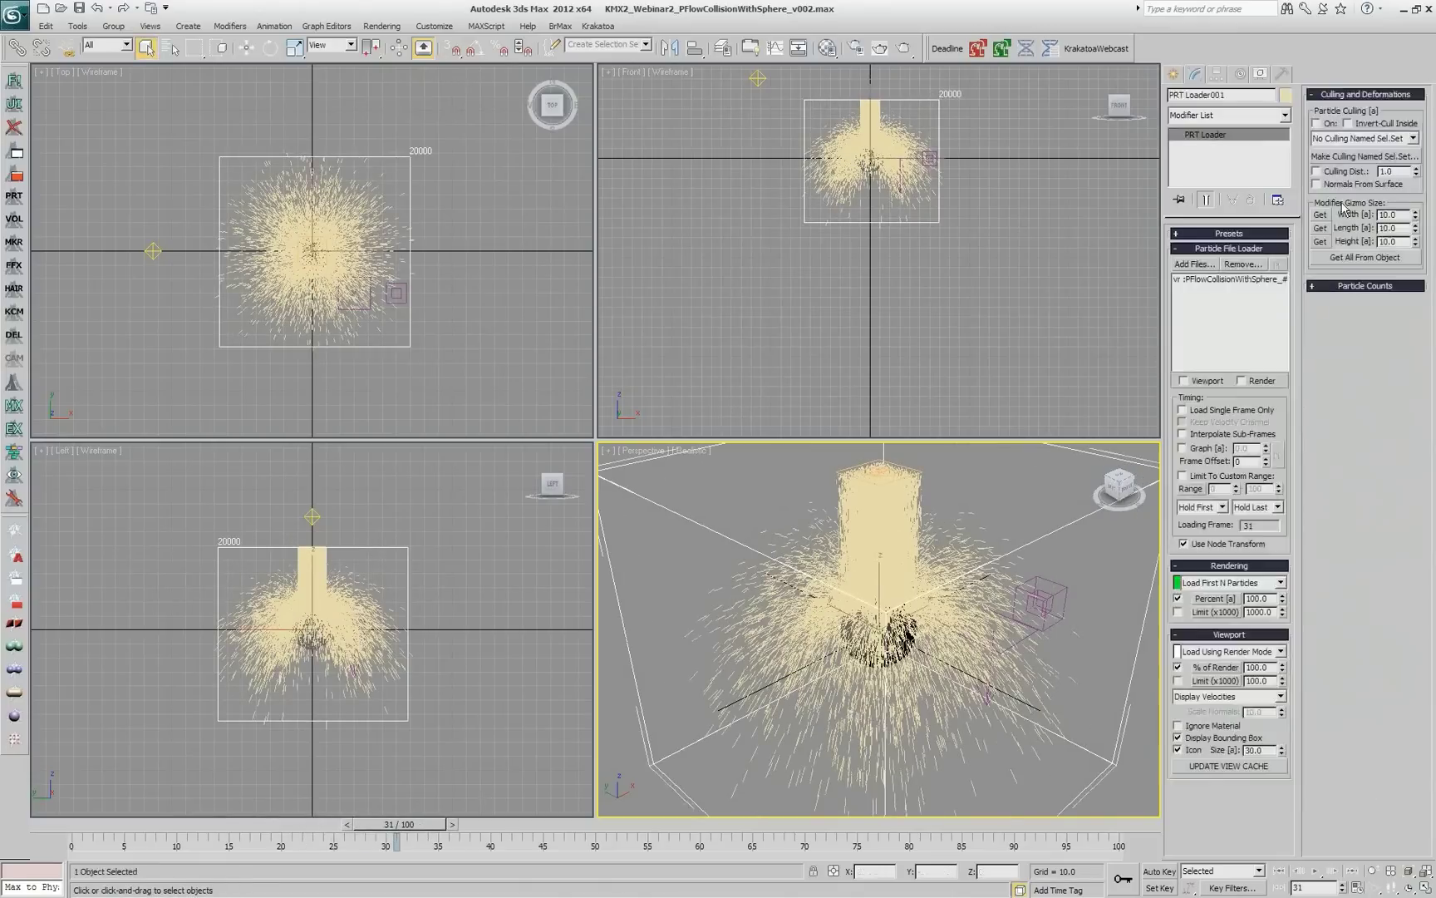
right_click(1213, 668)
click(1232, 675)
right_click(1228, 668)
click(1245, 687)
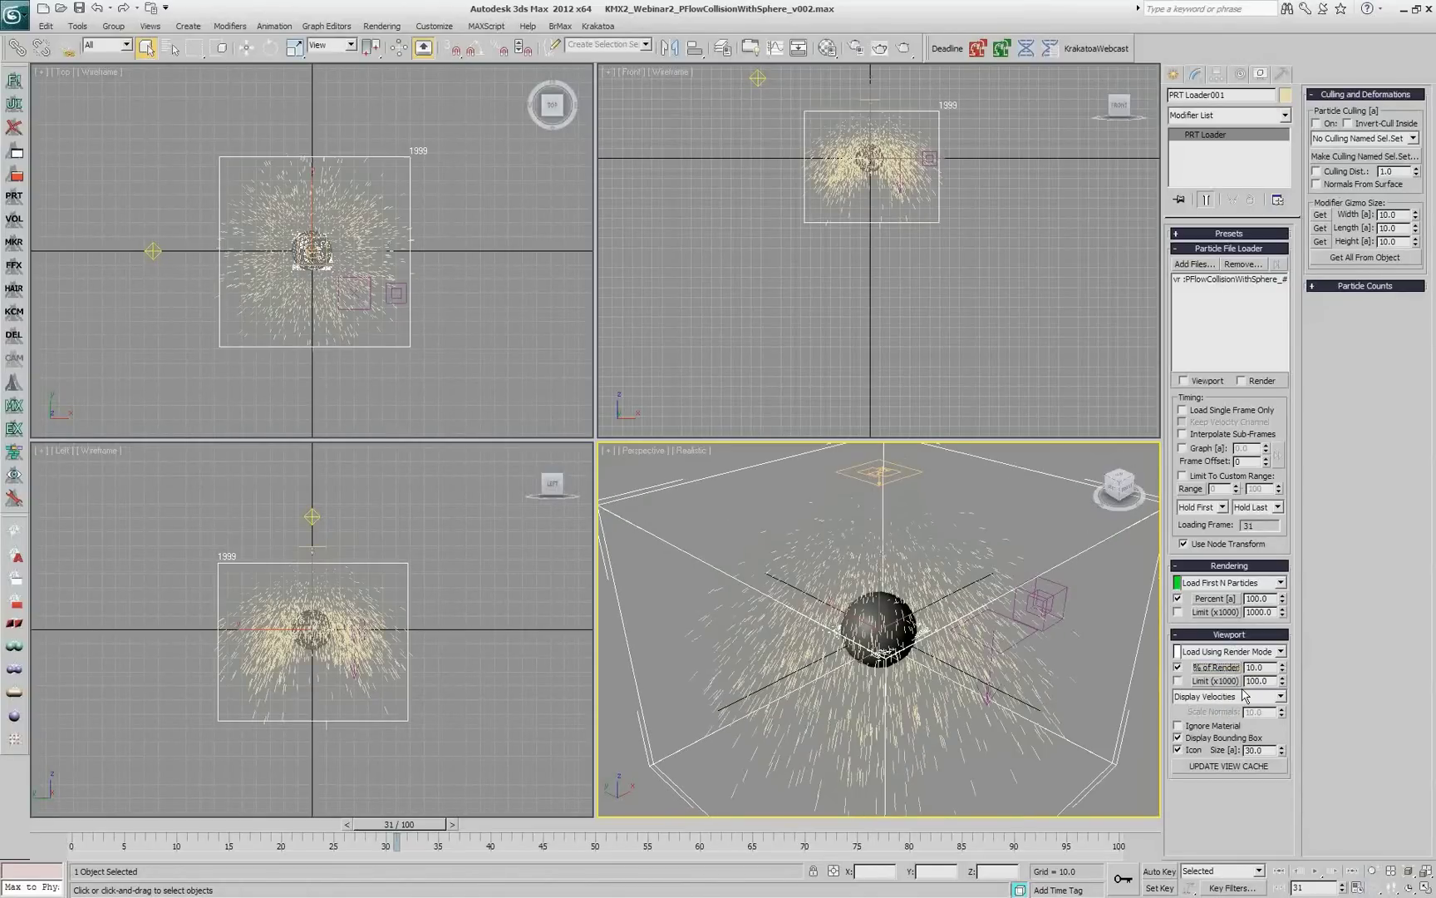
drag(428, 829, 525, 832)
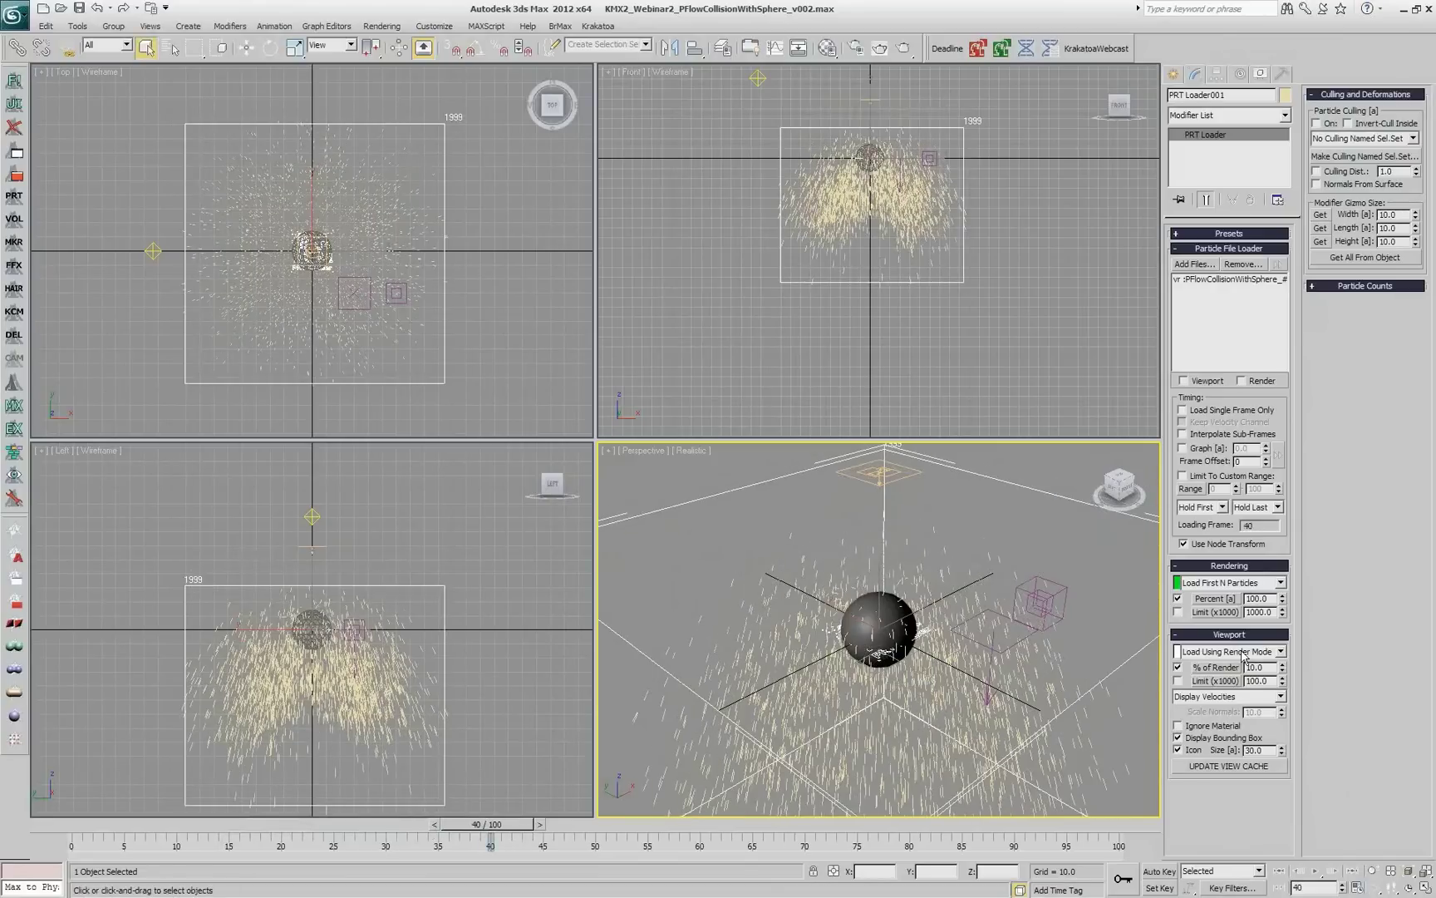
Step: Set the PRT Loader's rendering mode to Load Every Nth by ID, go to frame 30 and show its particle counts
click(1228, 586)
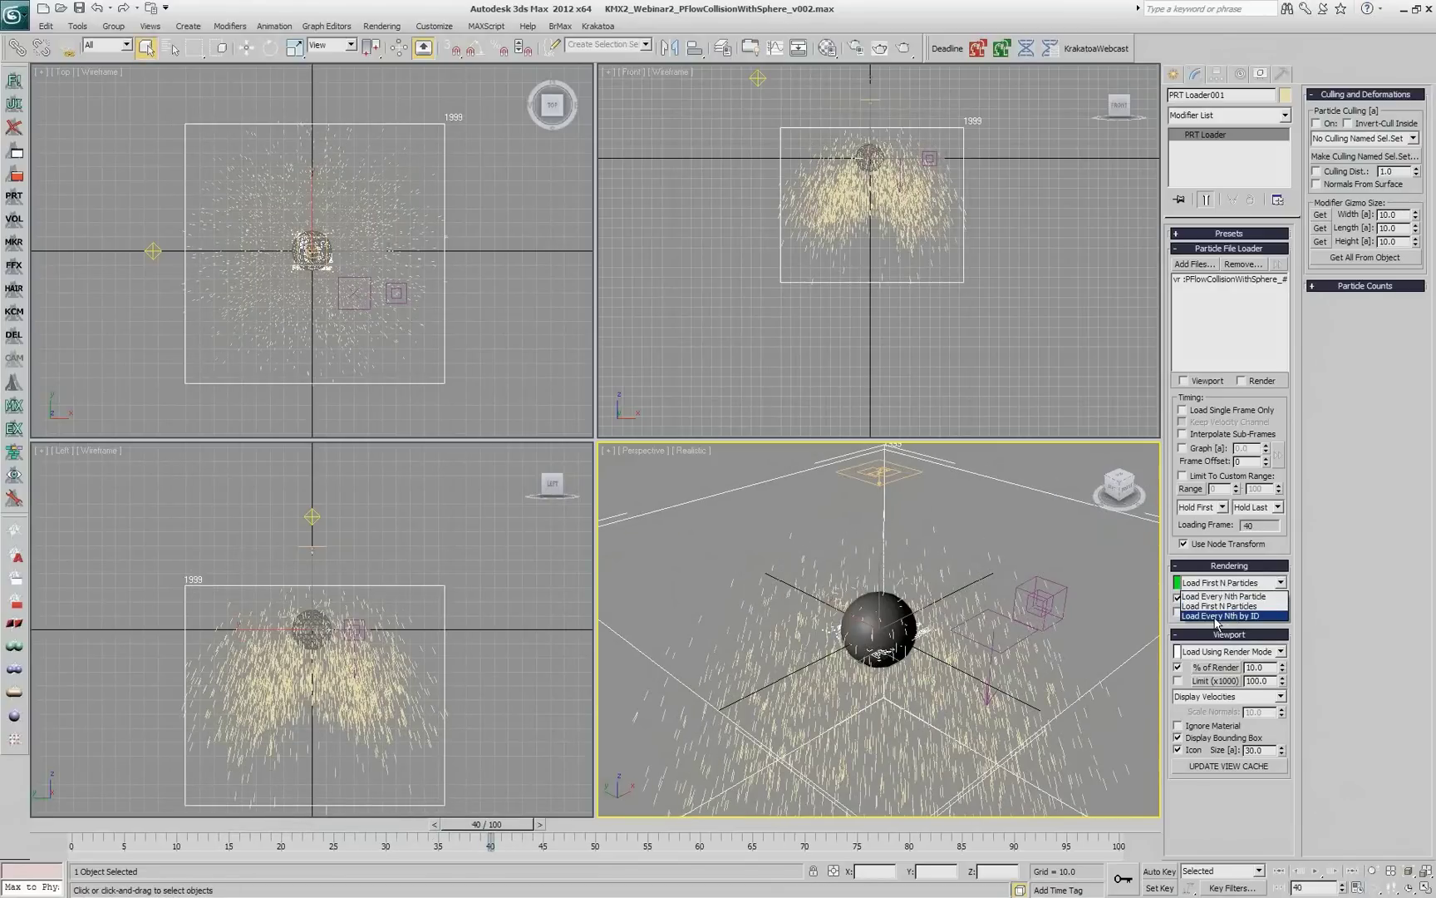
click(1216, 616)
drag(491, 827, 384, 815)
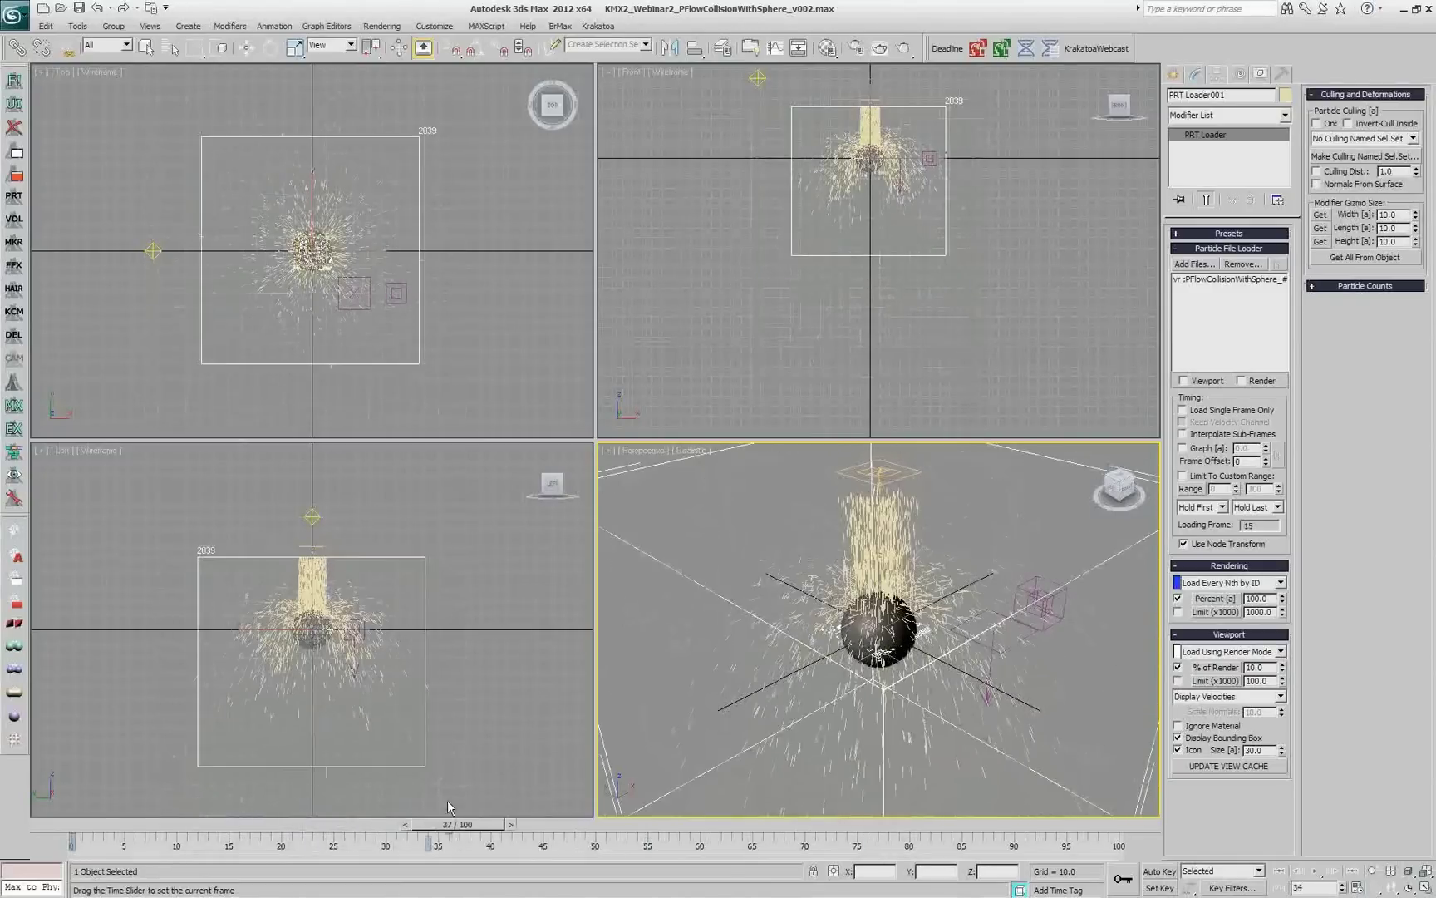
key(q)
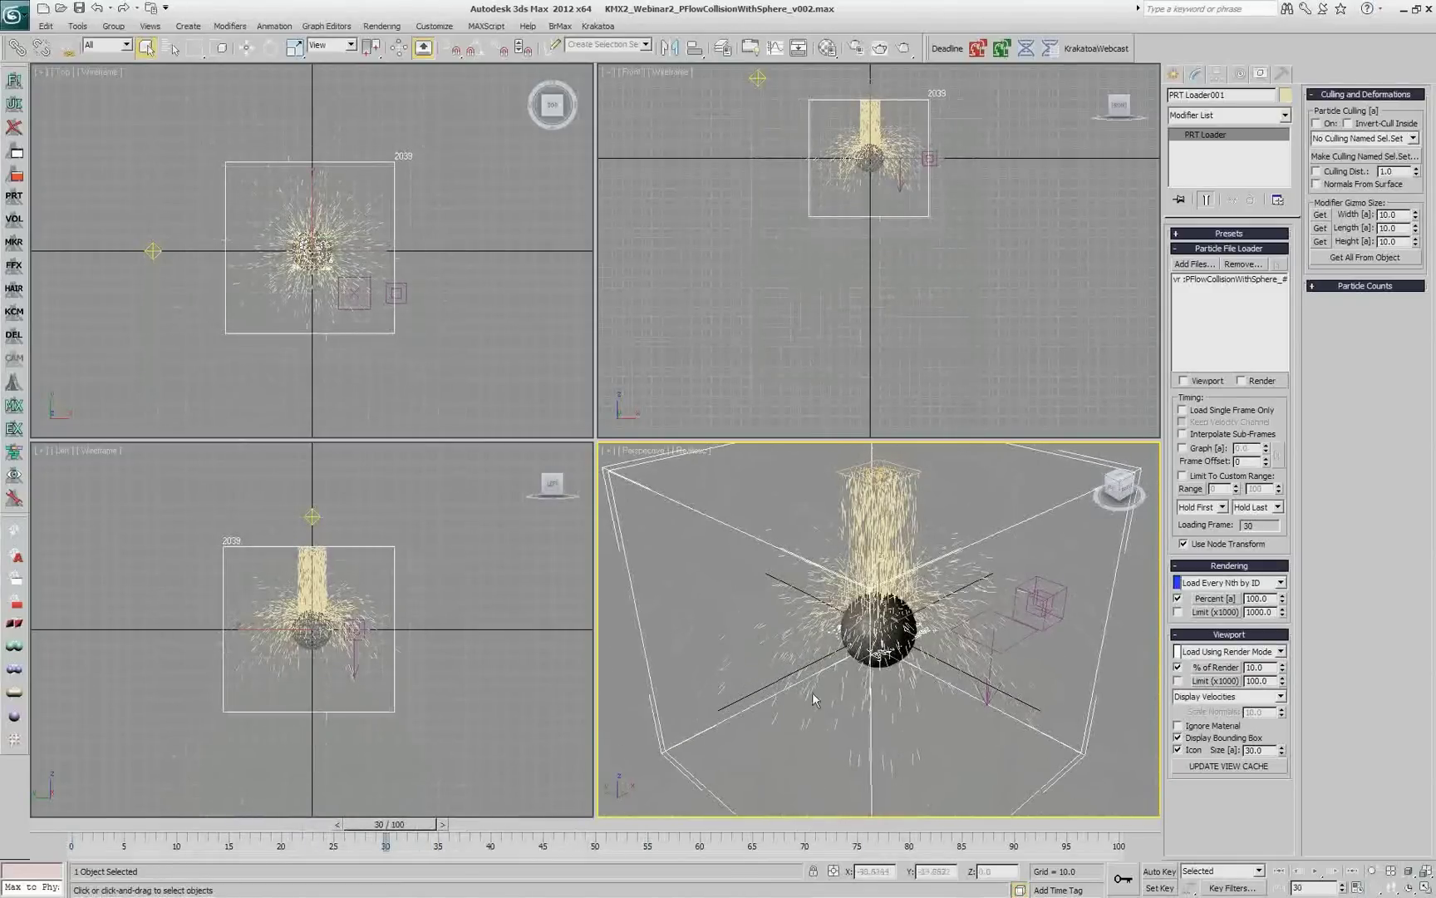
click(1364, 286)
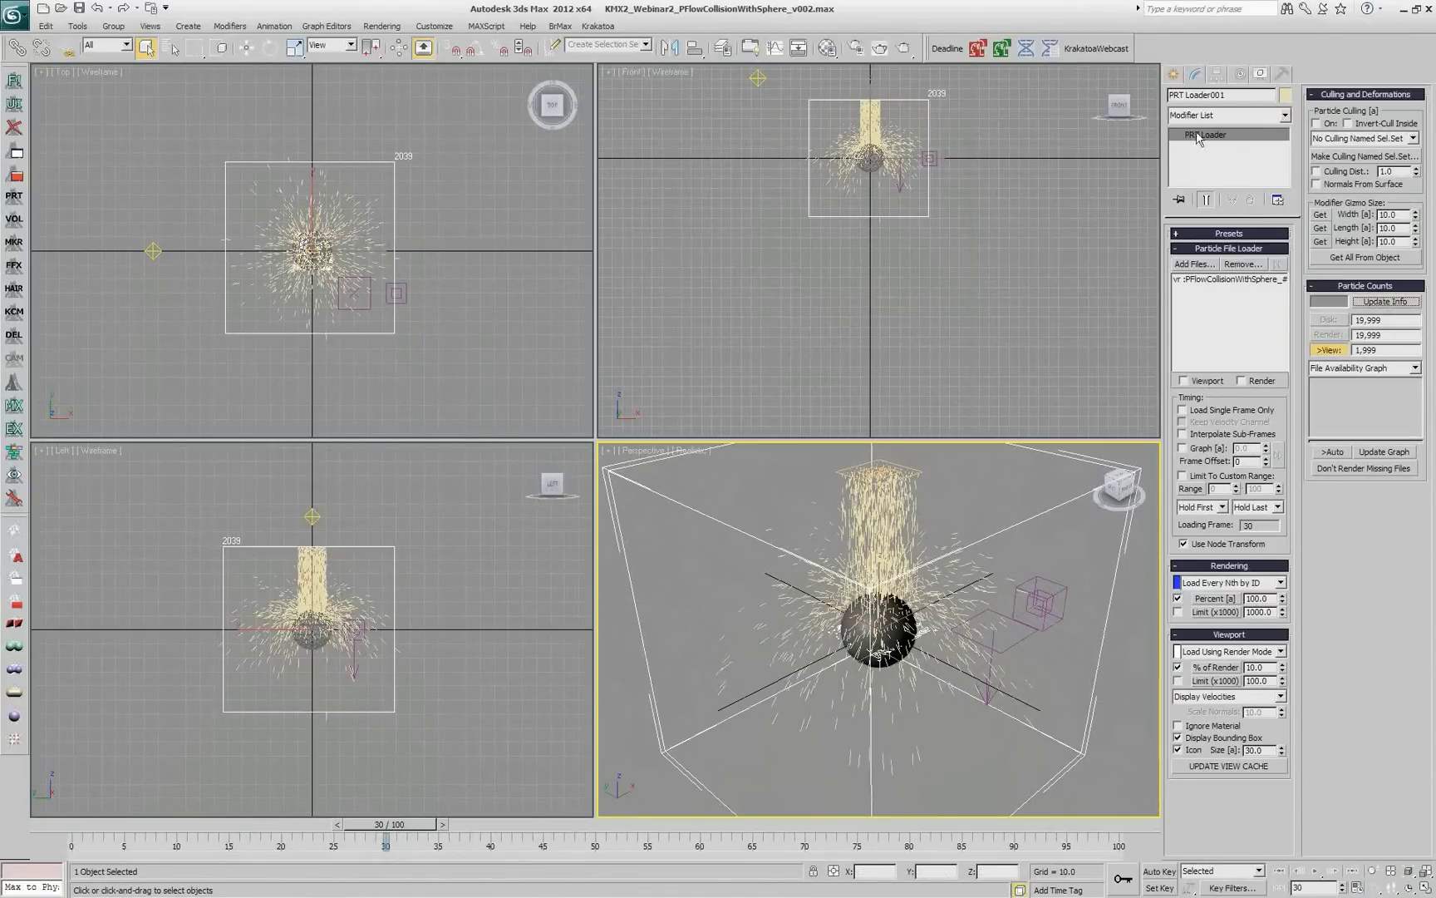
Step: Create a box about 122.7 long and 121.1 wide over the particle cloud's bounds in the top view, taller than the cloud
click(1173, 74)
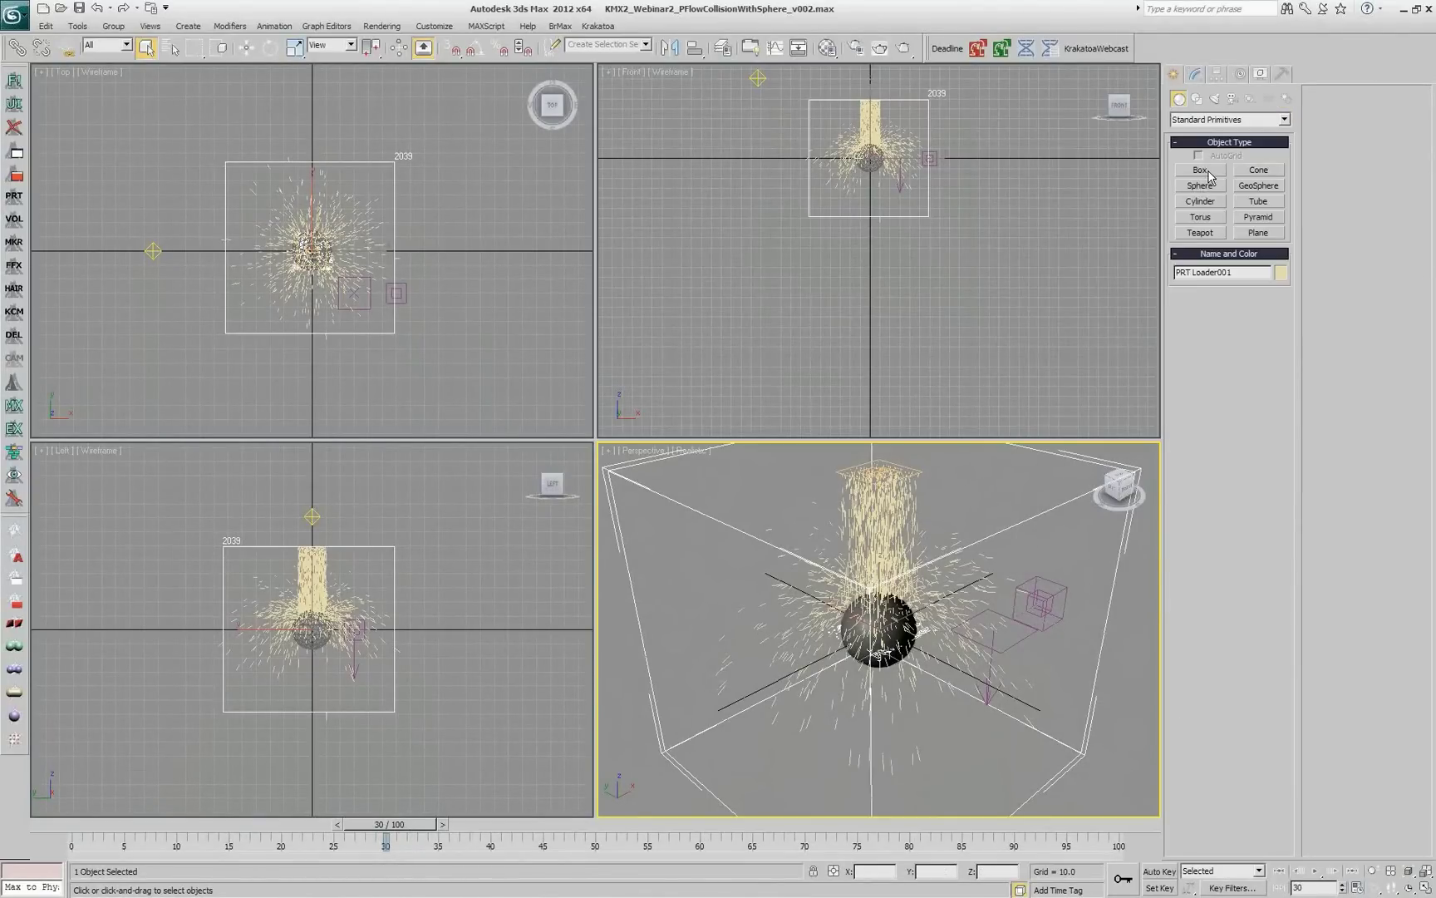
click(1201, 171)
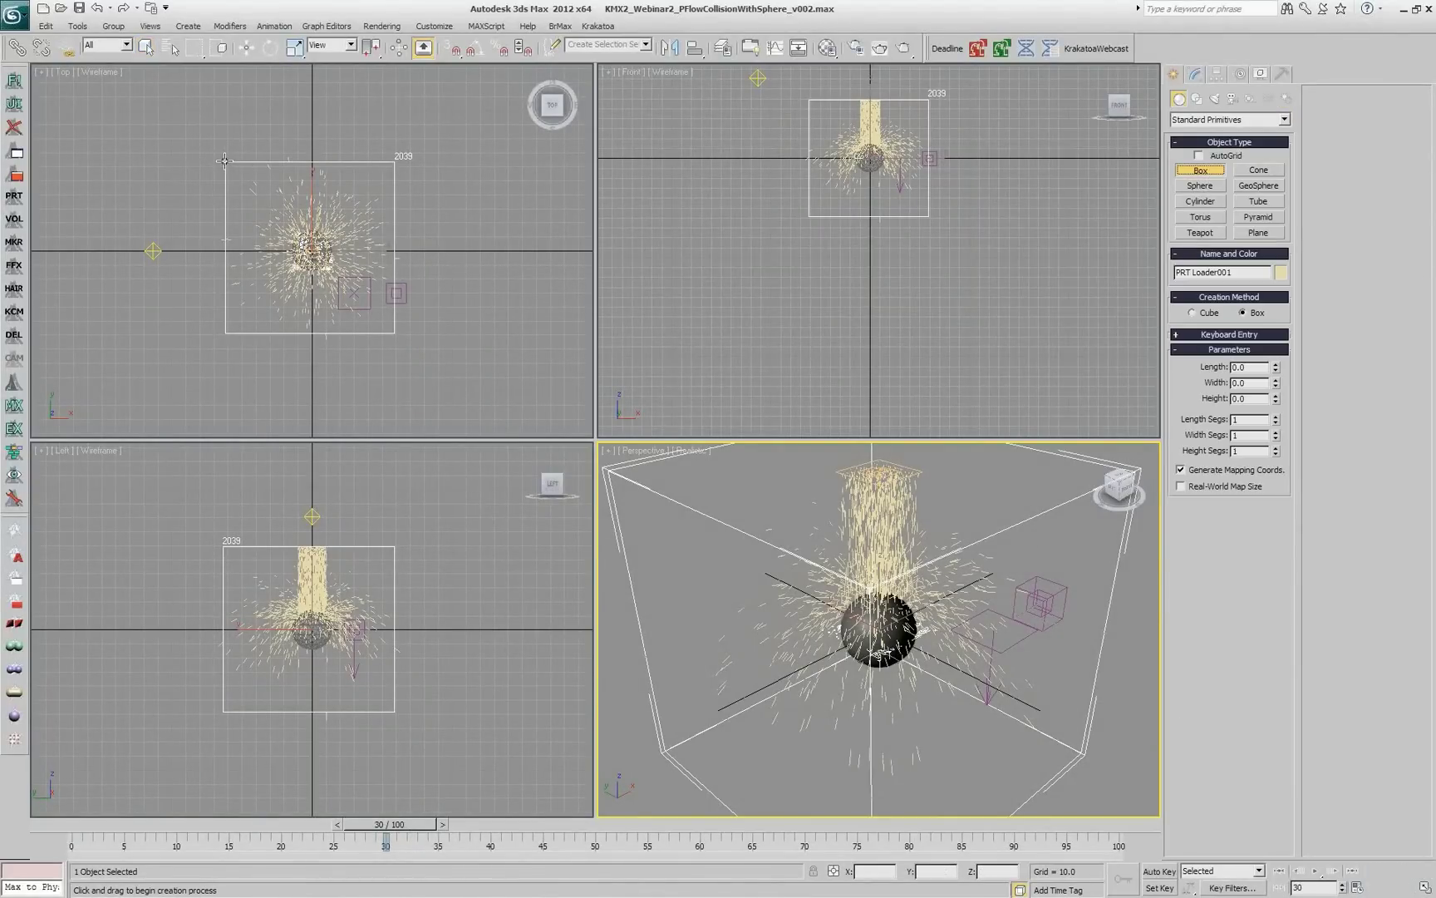
drag(224, 160, 395, 334)
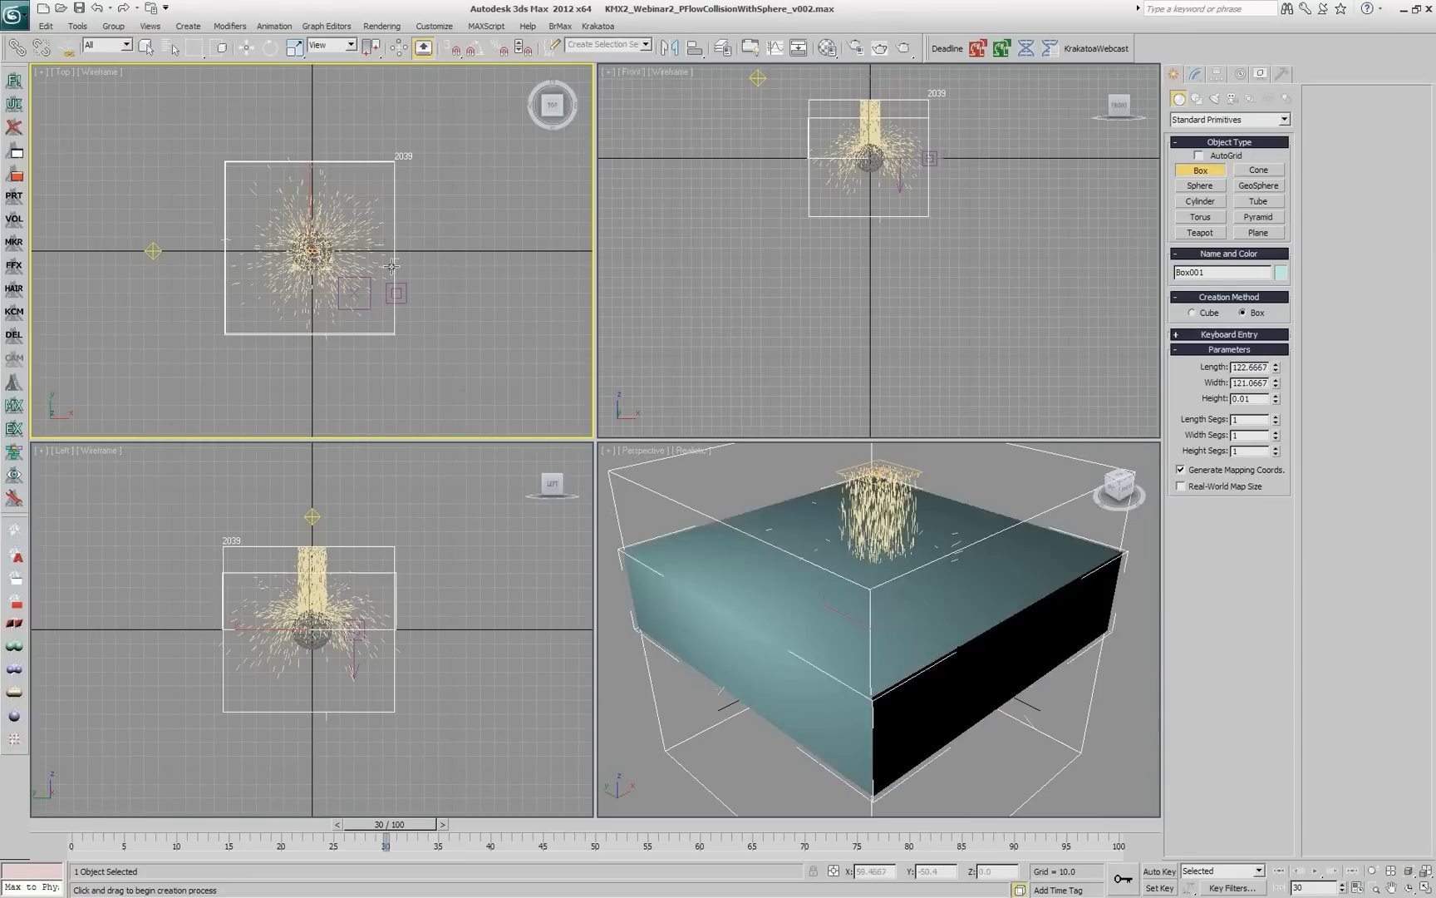
click(398, 155)
right_click(866, 291)
right_click(863, 300)
Step: Move the box down in the front view to about Z -67.8 so that it encloses the particle cloud
middle_drag(863, 301, 863, 320)
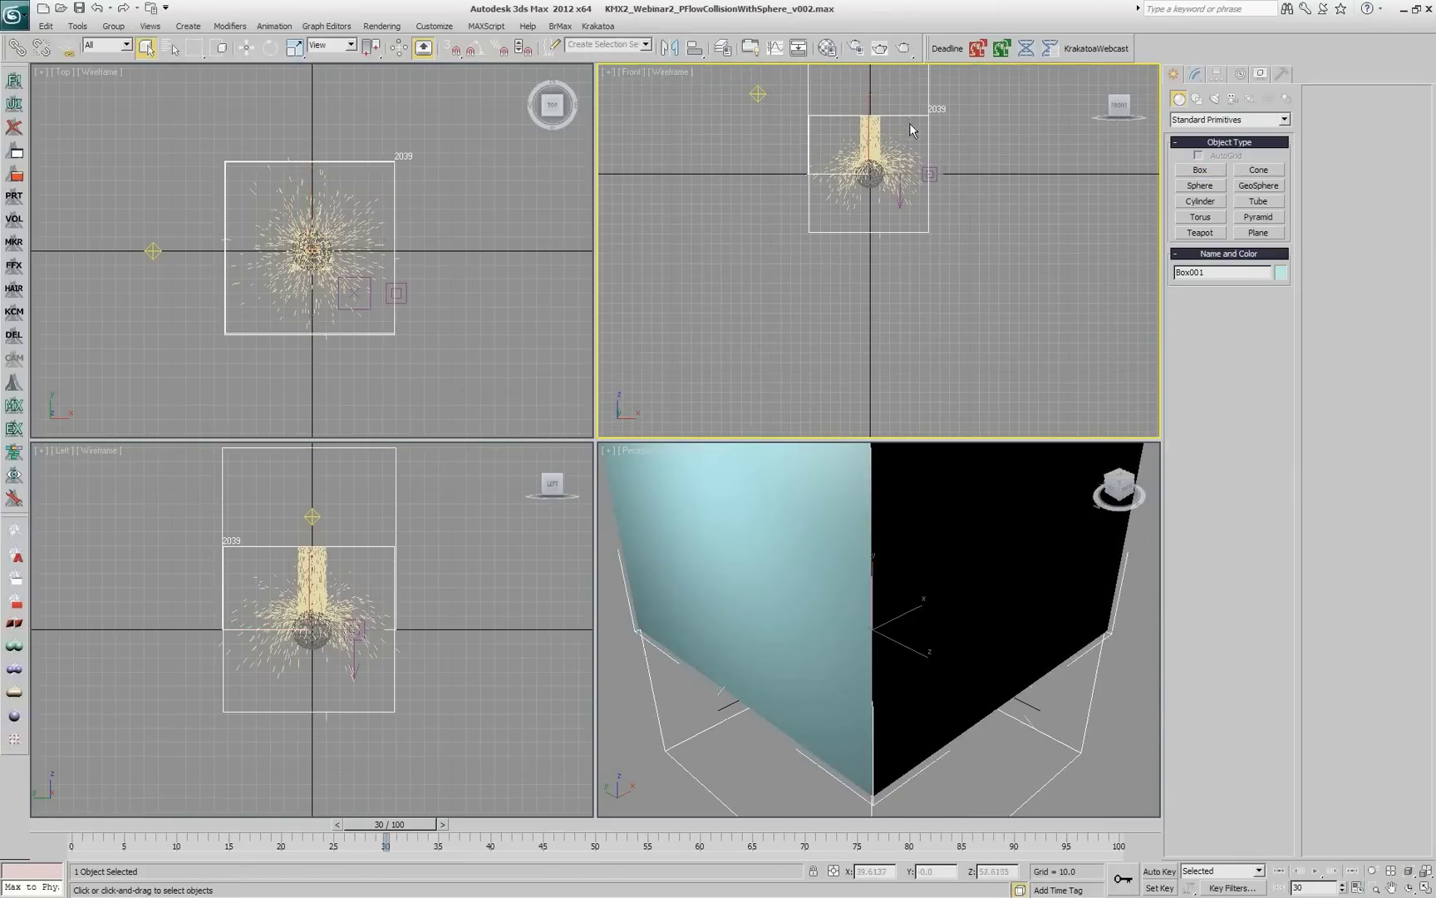
middle_drag(904, 229, 899, 339)
right_click(878, 229)
click(898, 247)
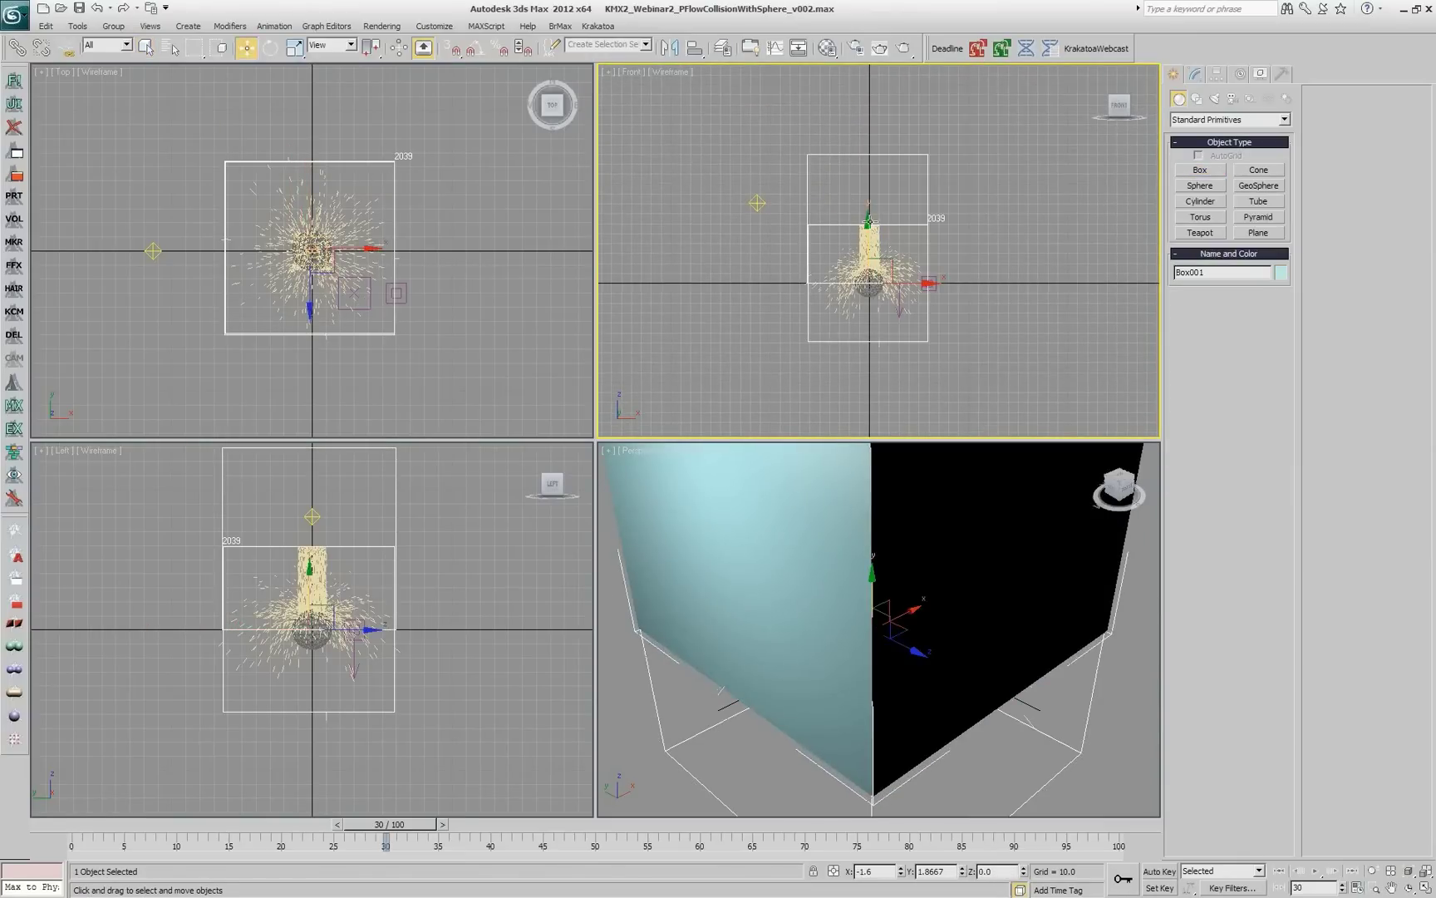
drag(868, 225, 866, 290)
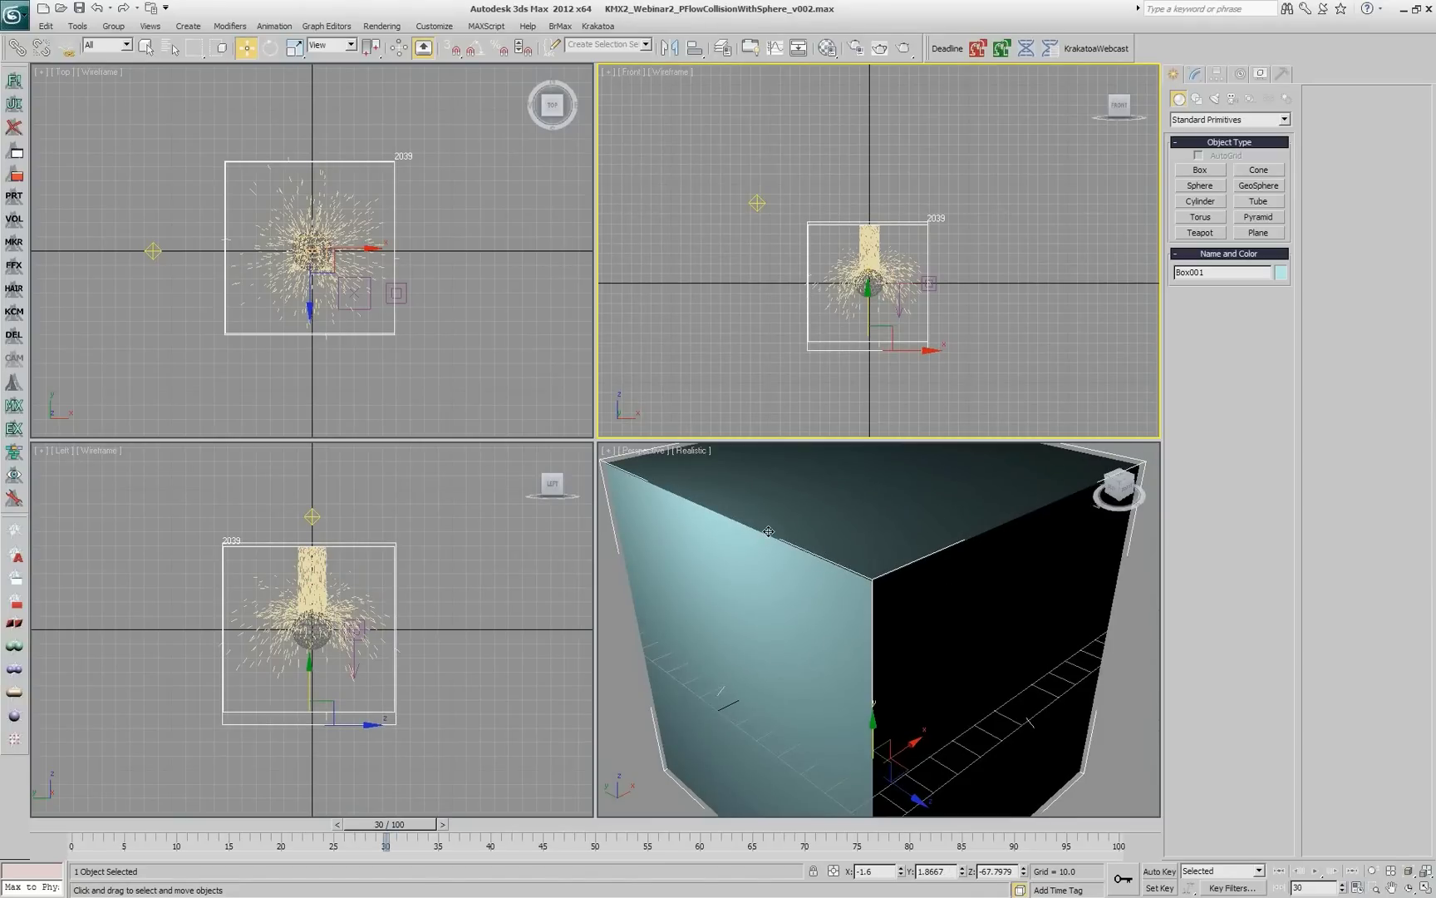
Step: Create a PRT Volume from the box and hide the source box
mouse_move(775, 536)
middle_down()
mouse_move(791, 548)
mouse_move(774, 555)
middle_up()
click(15, 151)
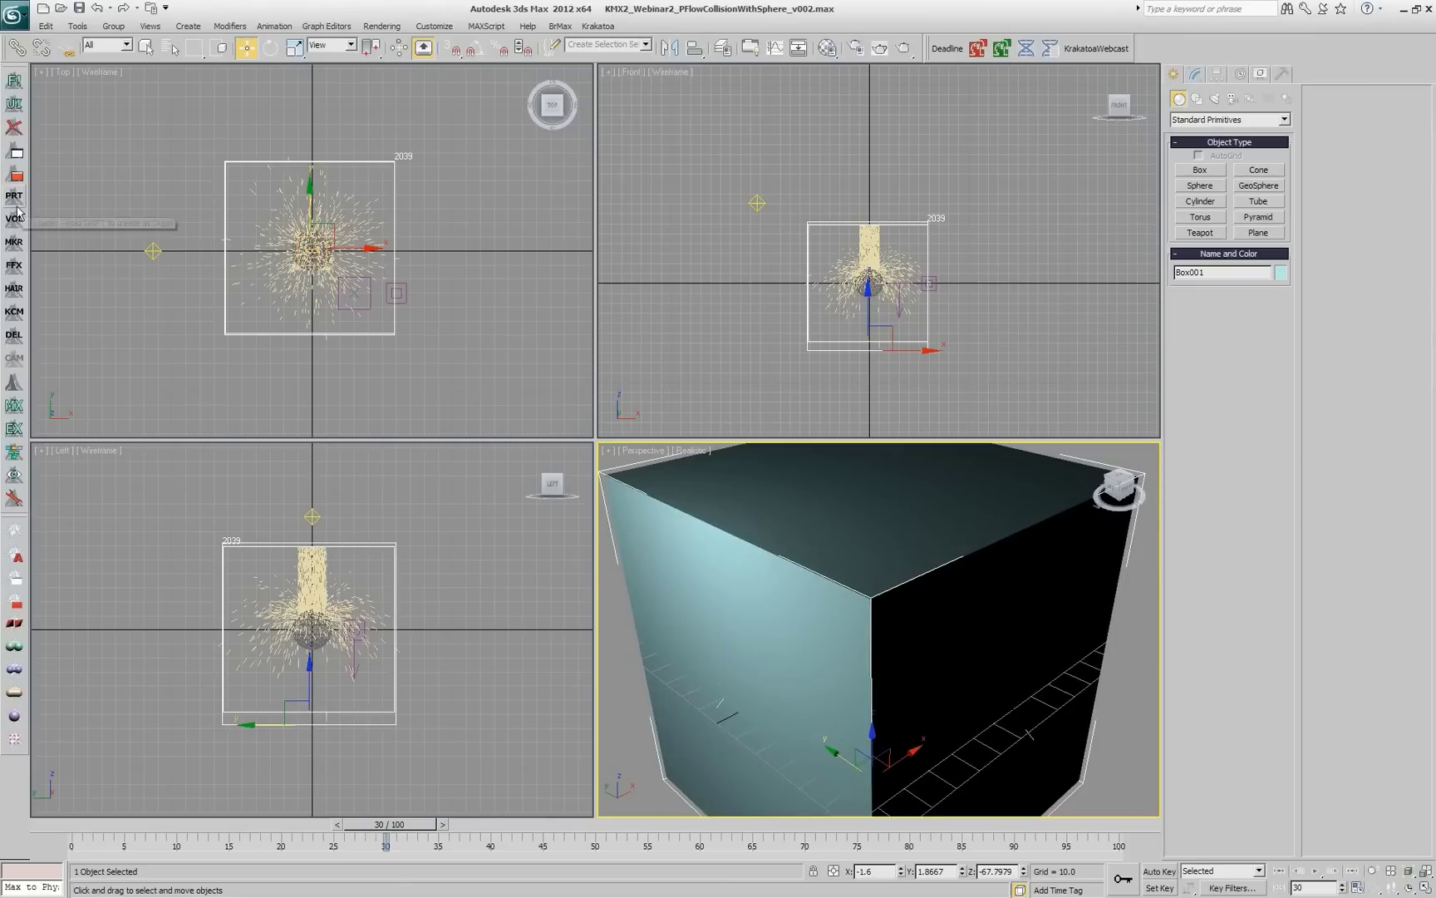
click(1101, 647)
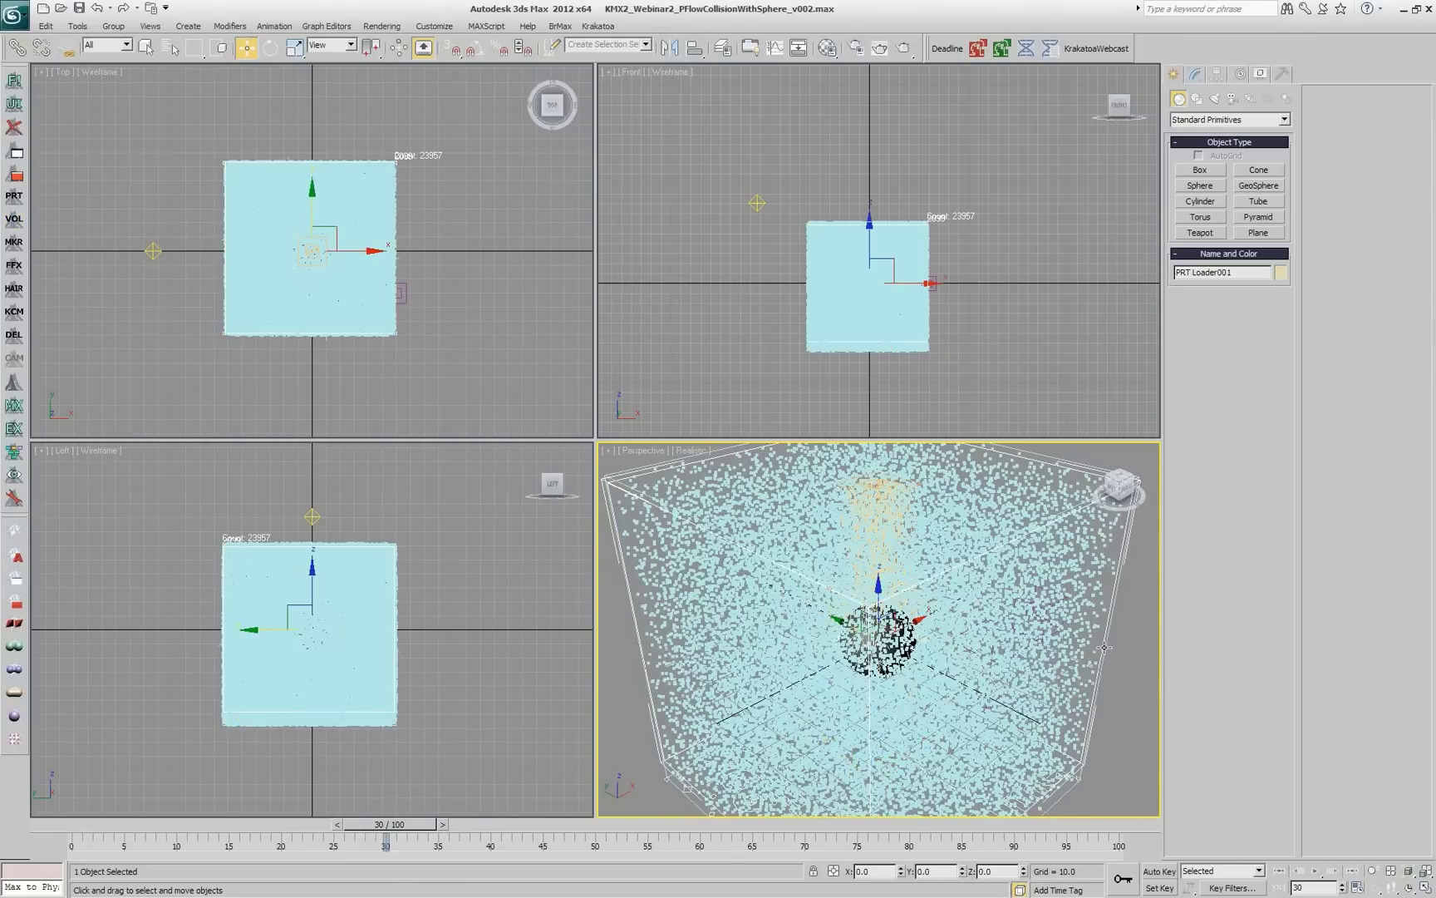
click(1107, 644)
right_click(1097, 617)
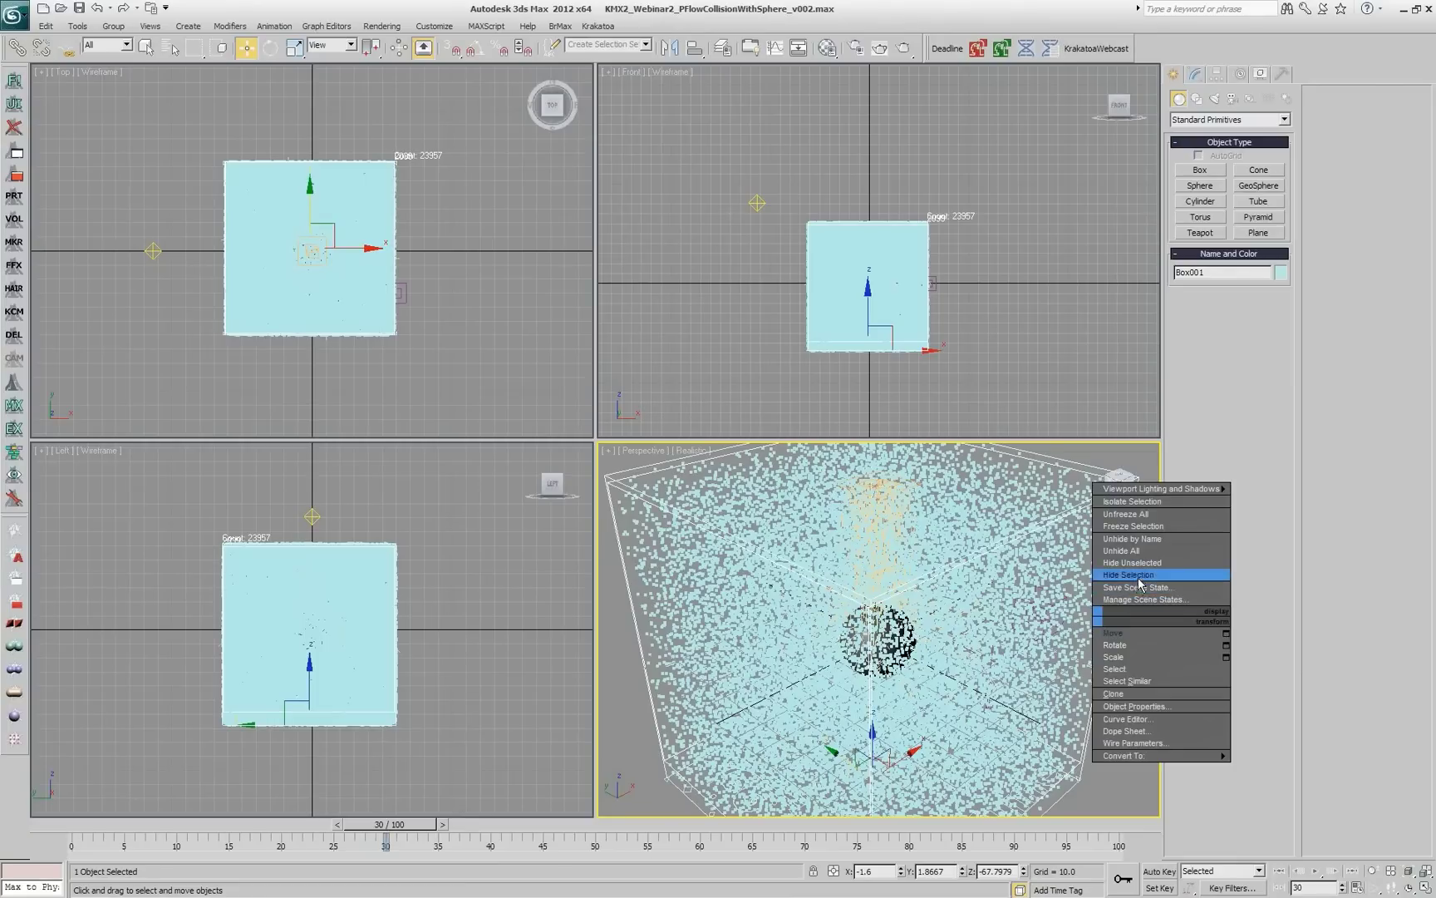
click(1137, 579)
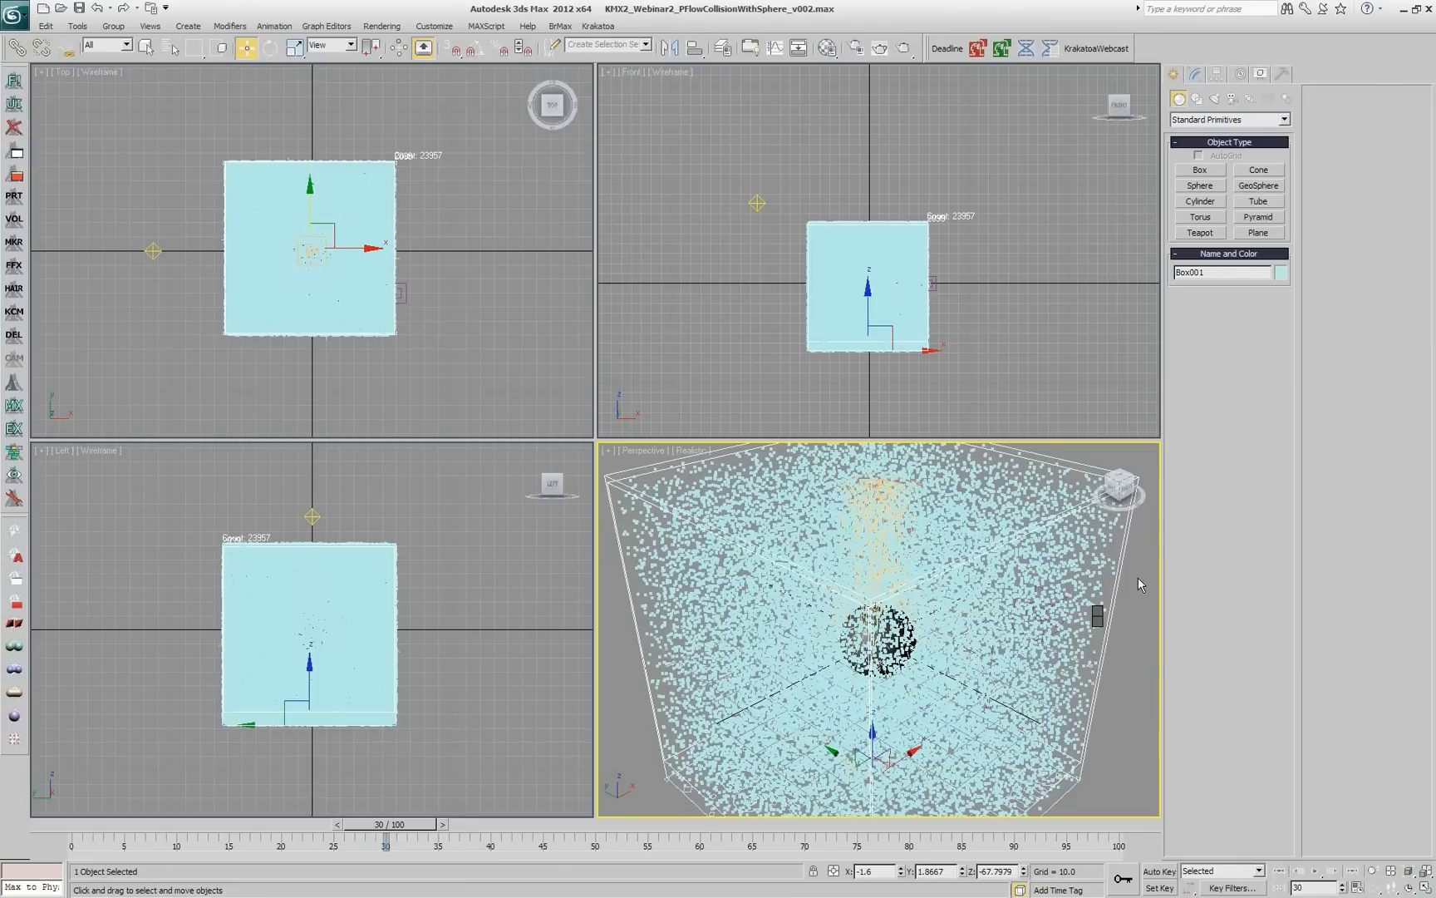
Step: Add a Magma modifier to the box's PRT Volume and open its Magma editor above the perspective view
click(1038, 614)
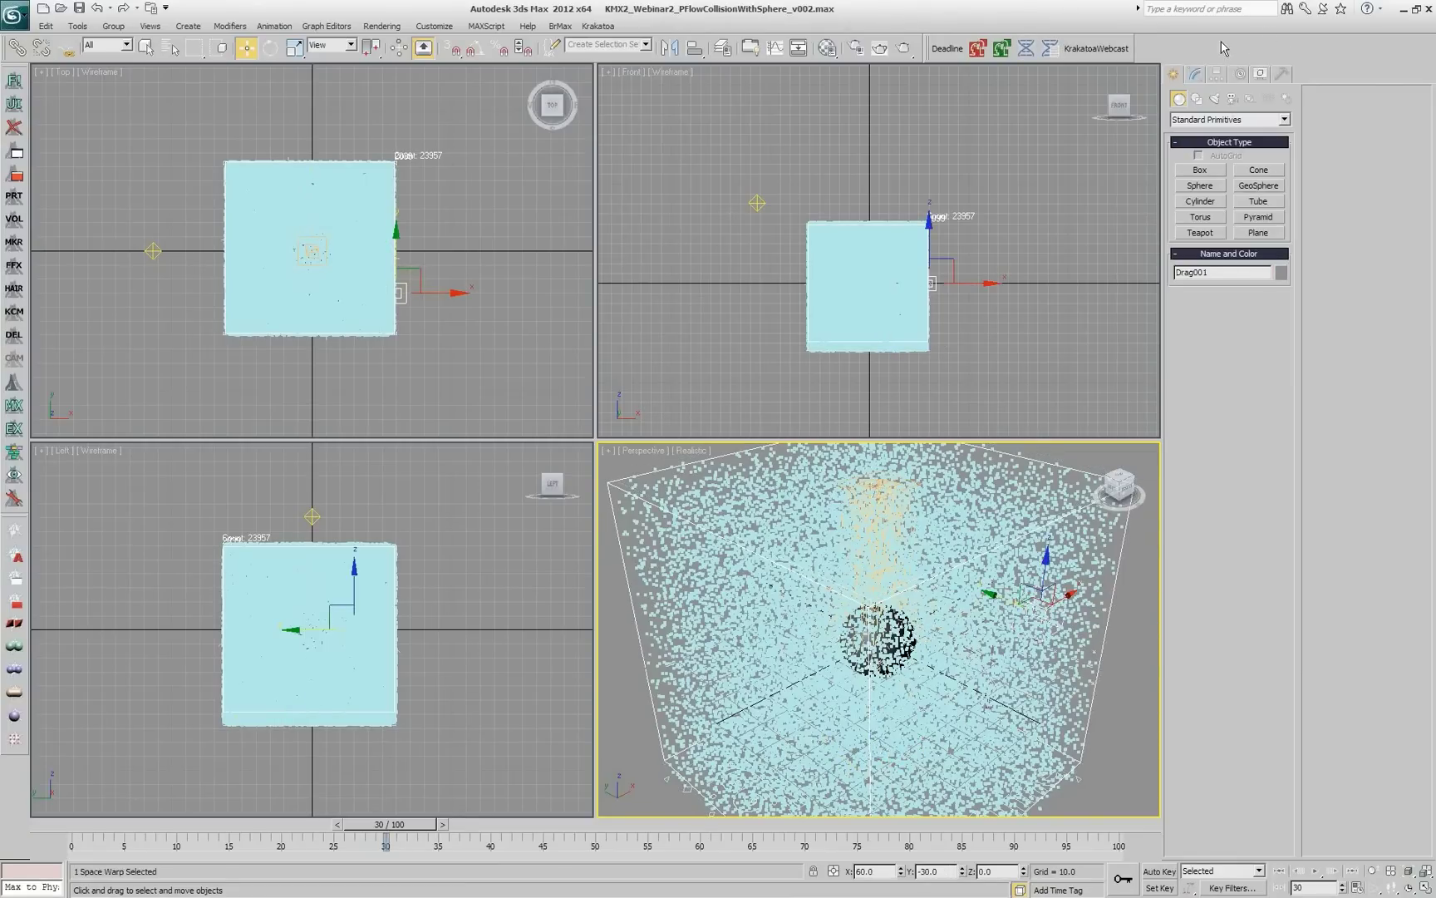
click(1195, 73)
click(1006, 484)
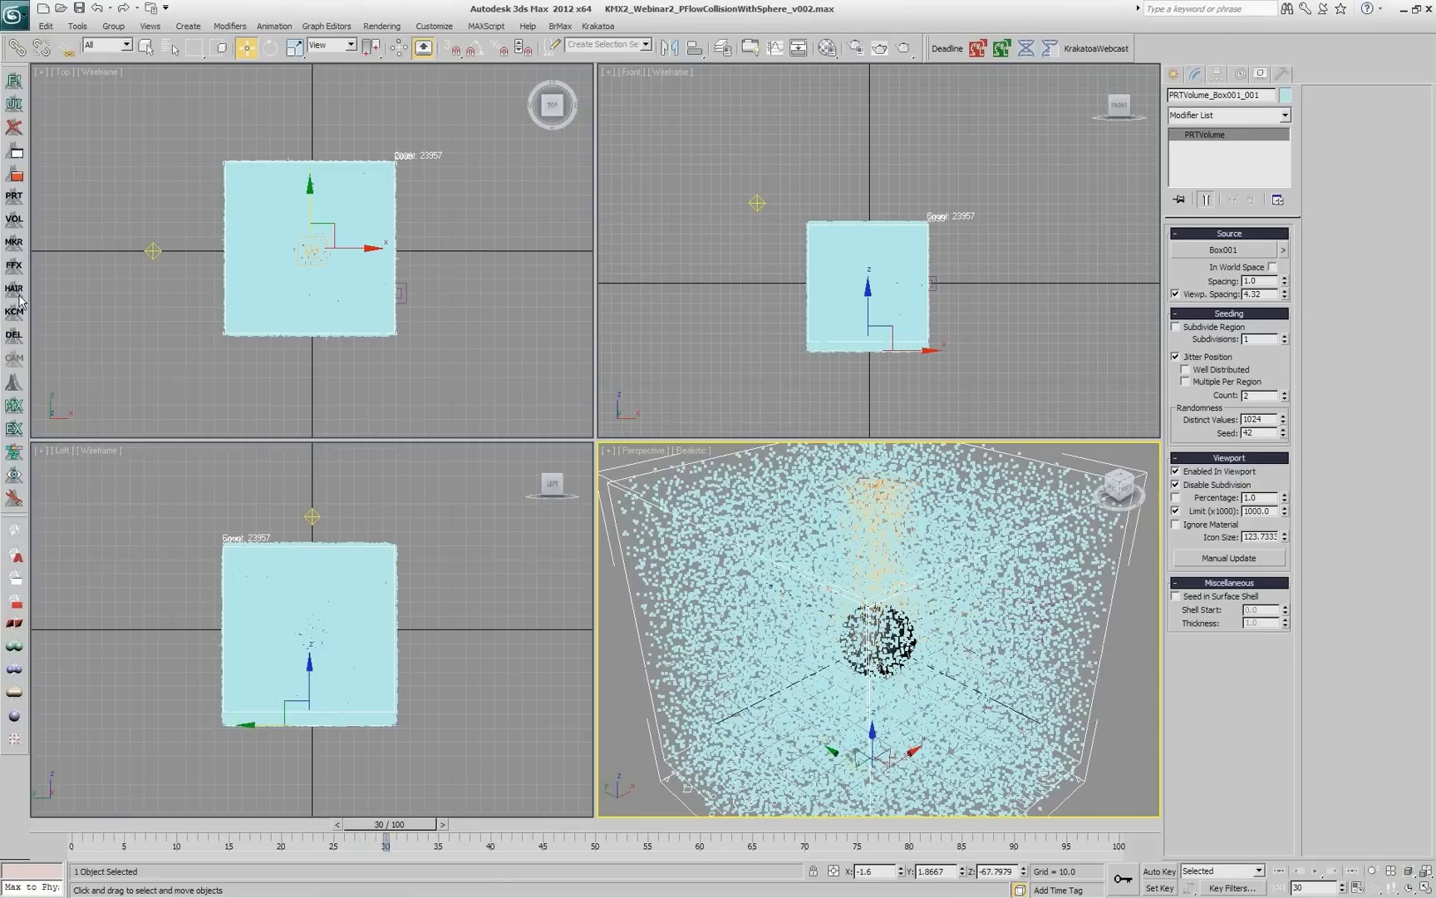
click(14, 311)
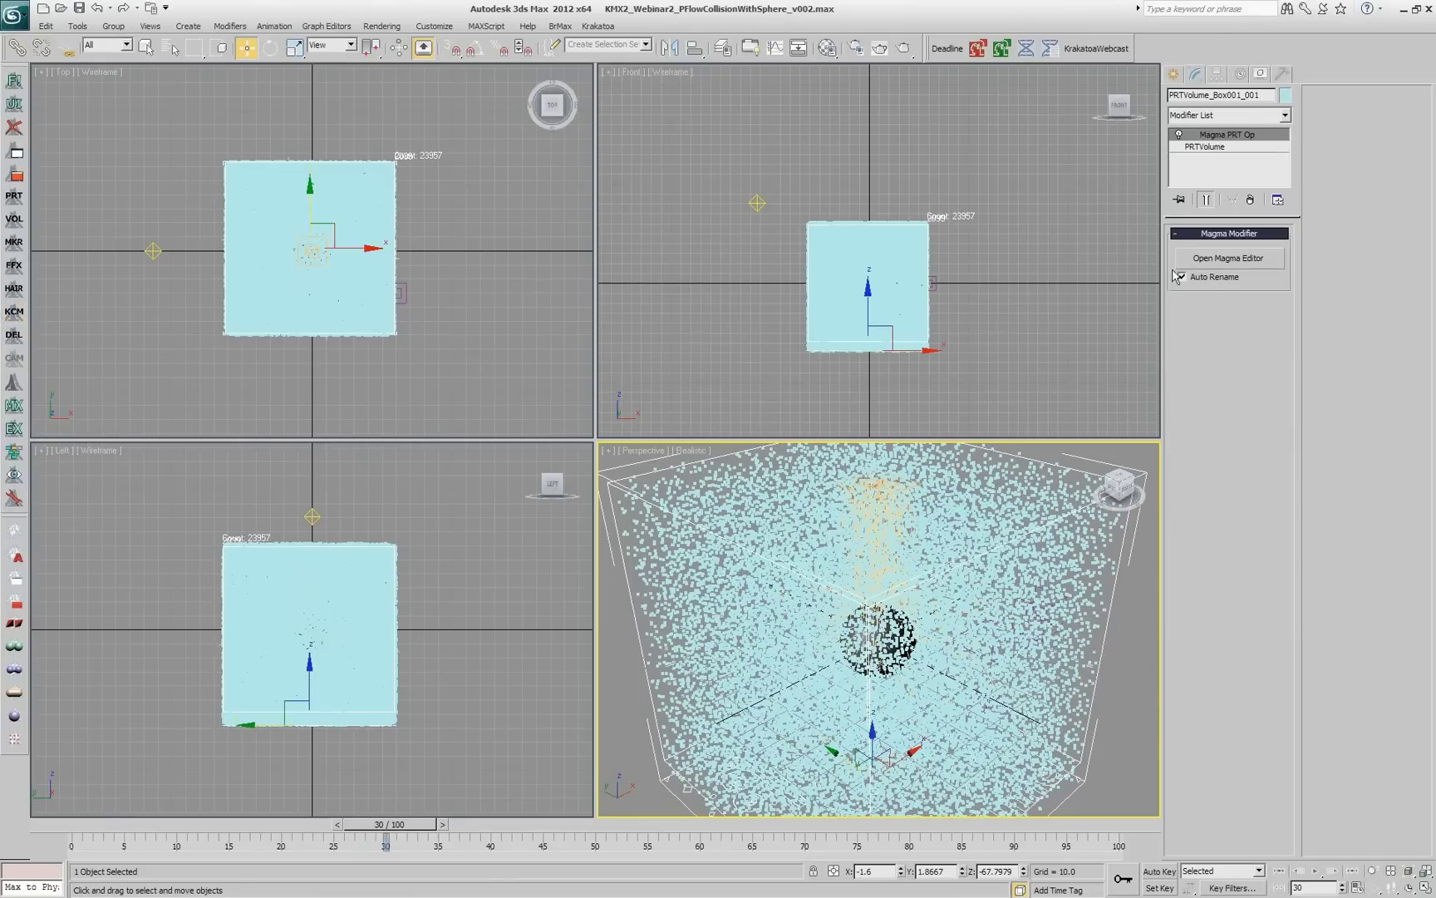
click(1227, 257)
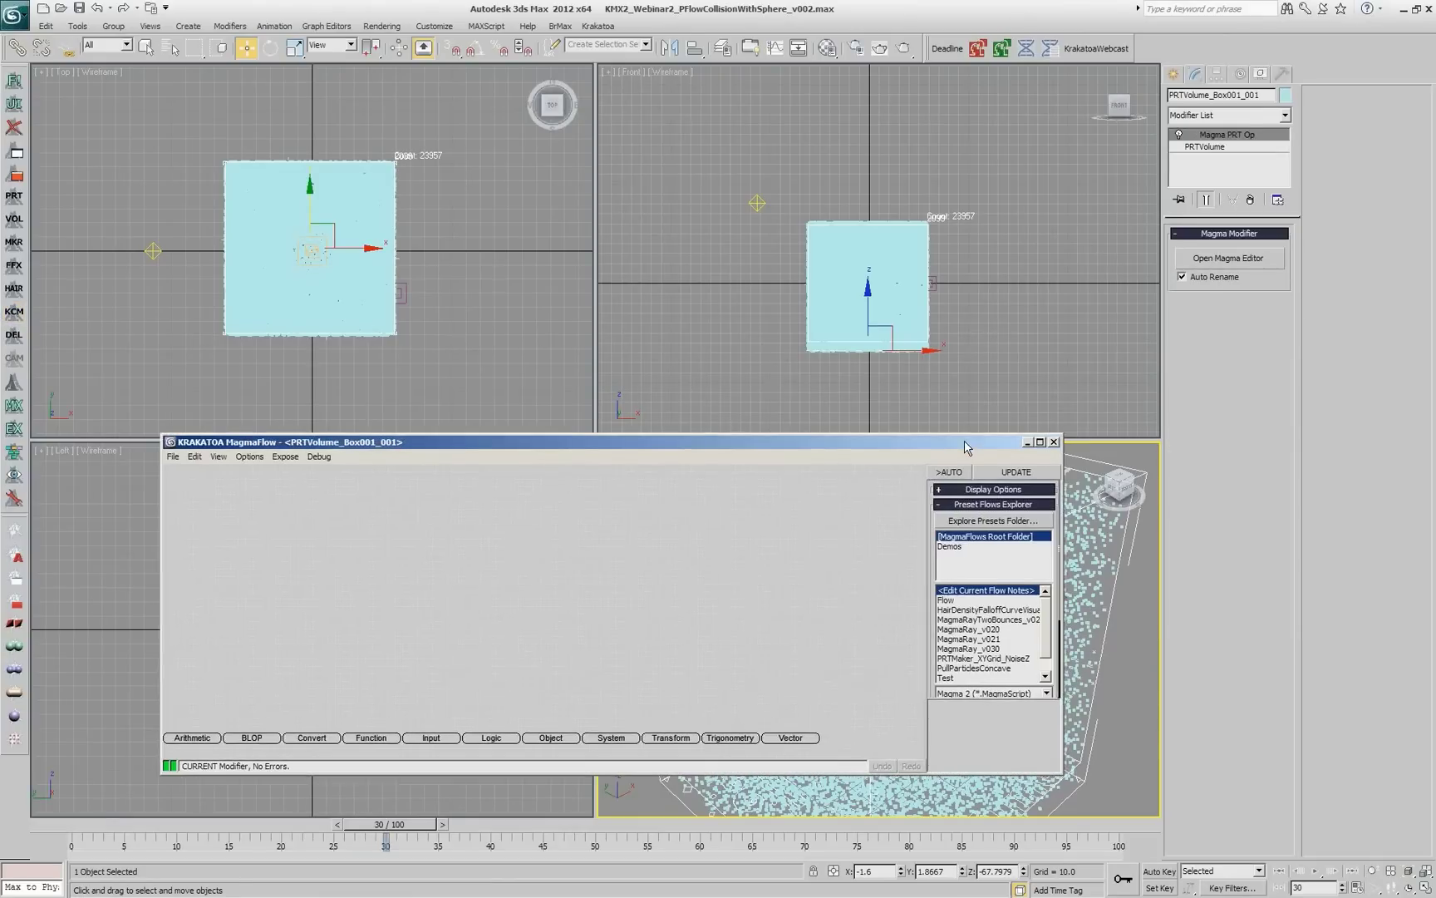
drag(971, 450, 859, 113)
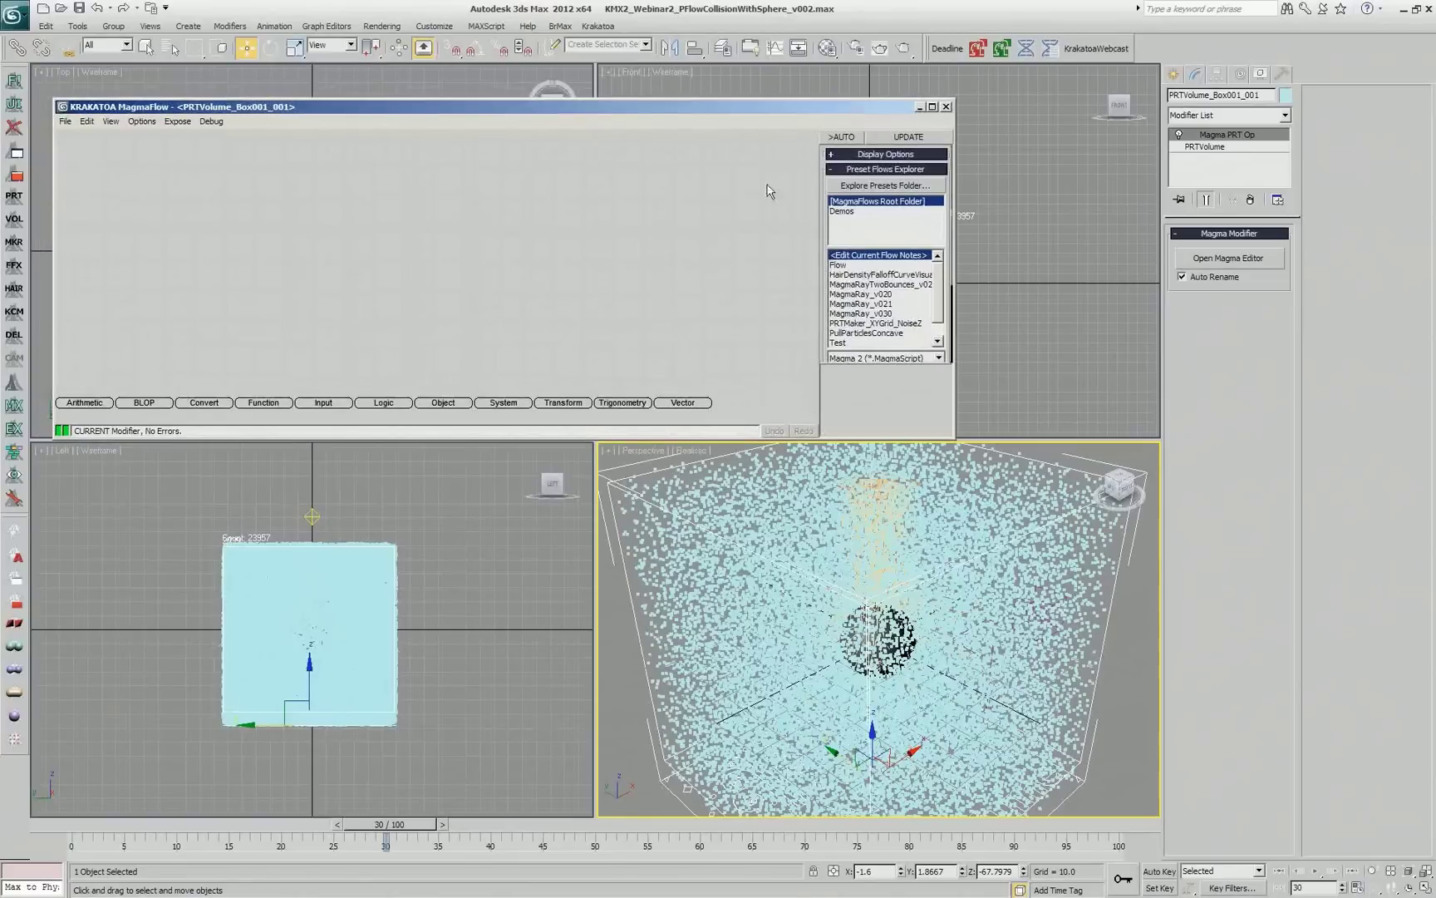
Step: Add an output node to the empty flow and set its channel to Velocity
click(695, 254)
key(ctrl+o)
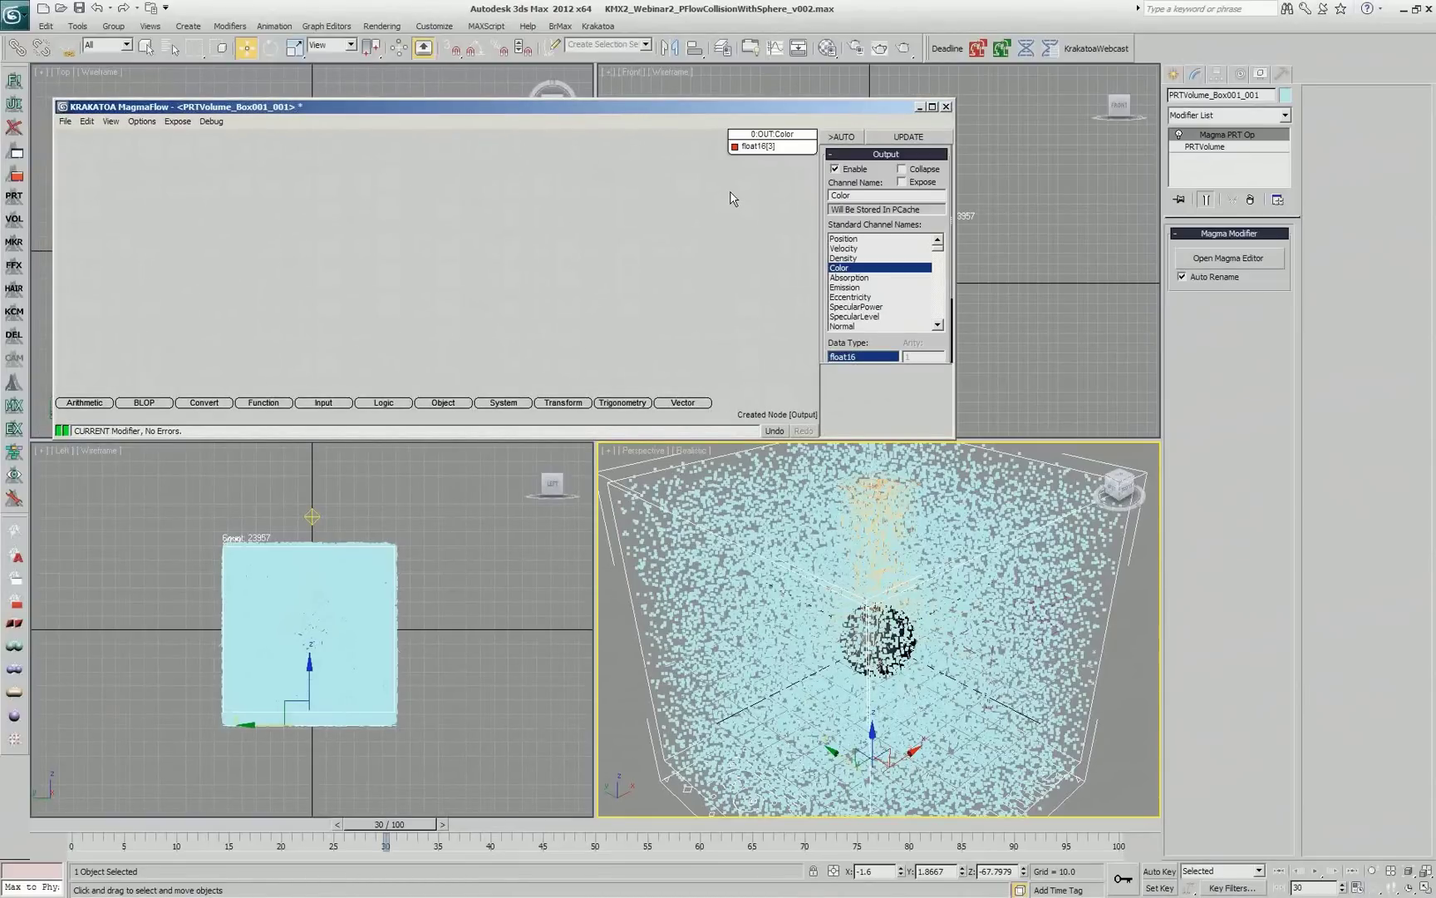
click(855, 249)
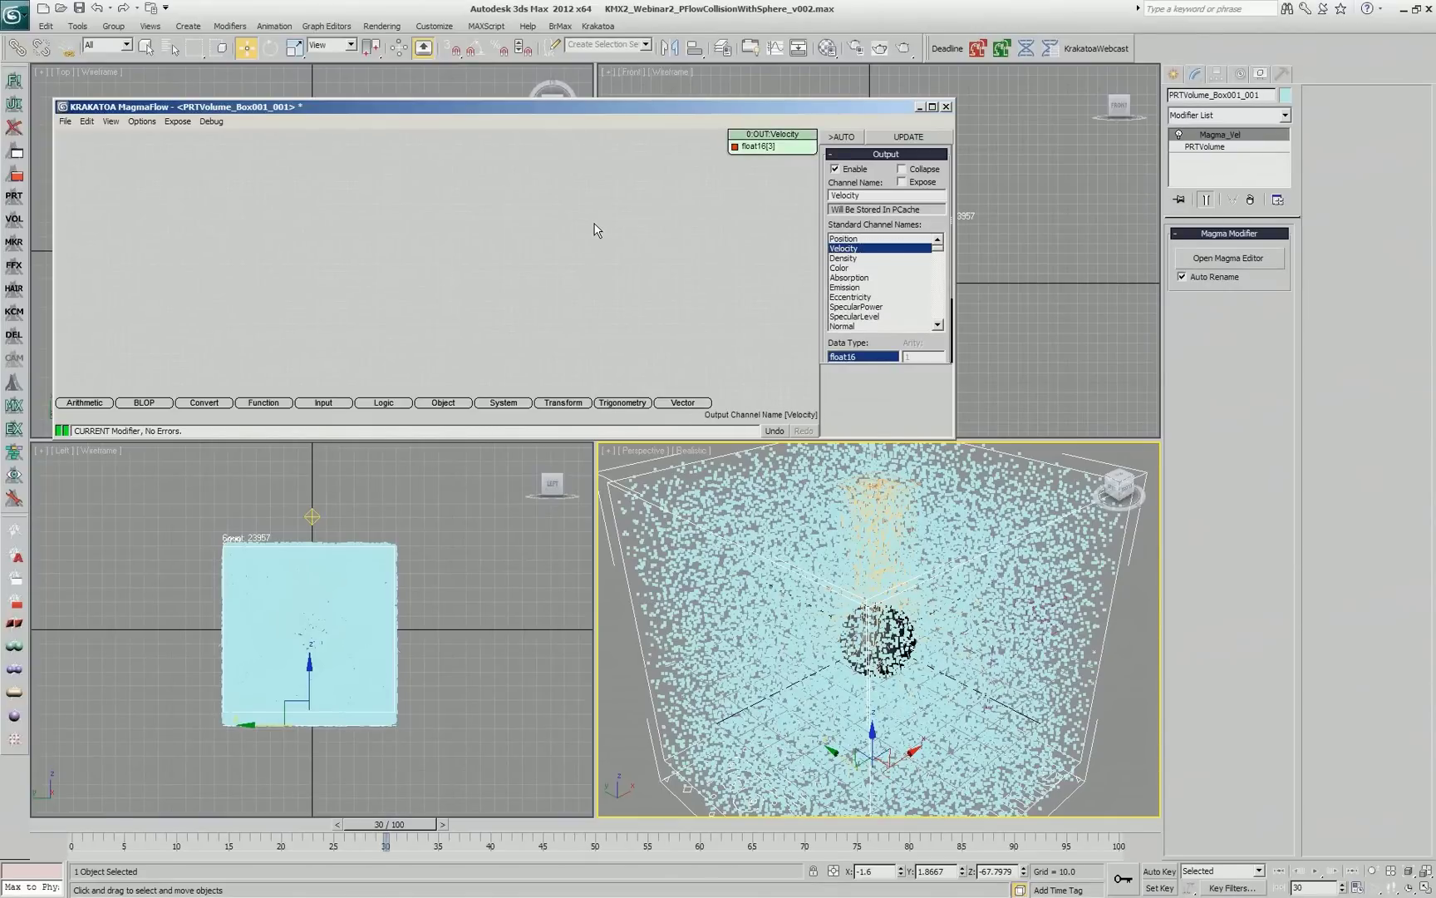
Step: Add a ParticleSumRadius object node to the flow and set its radius to 2.0
key(o)
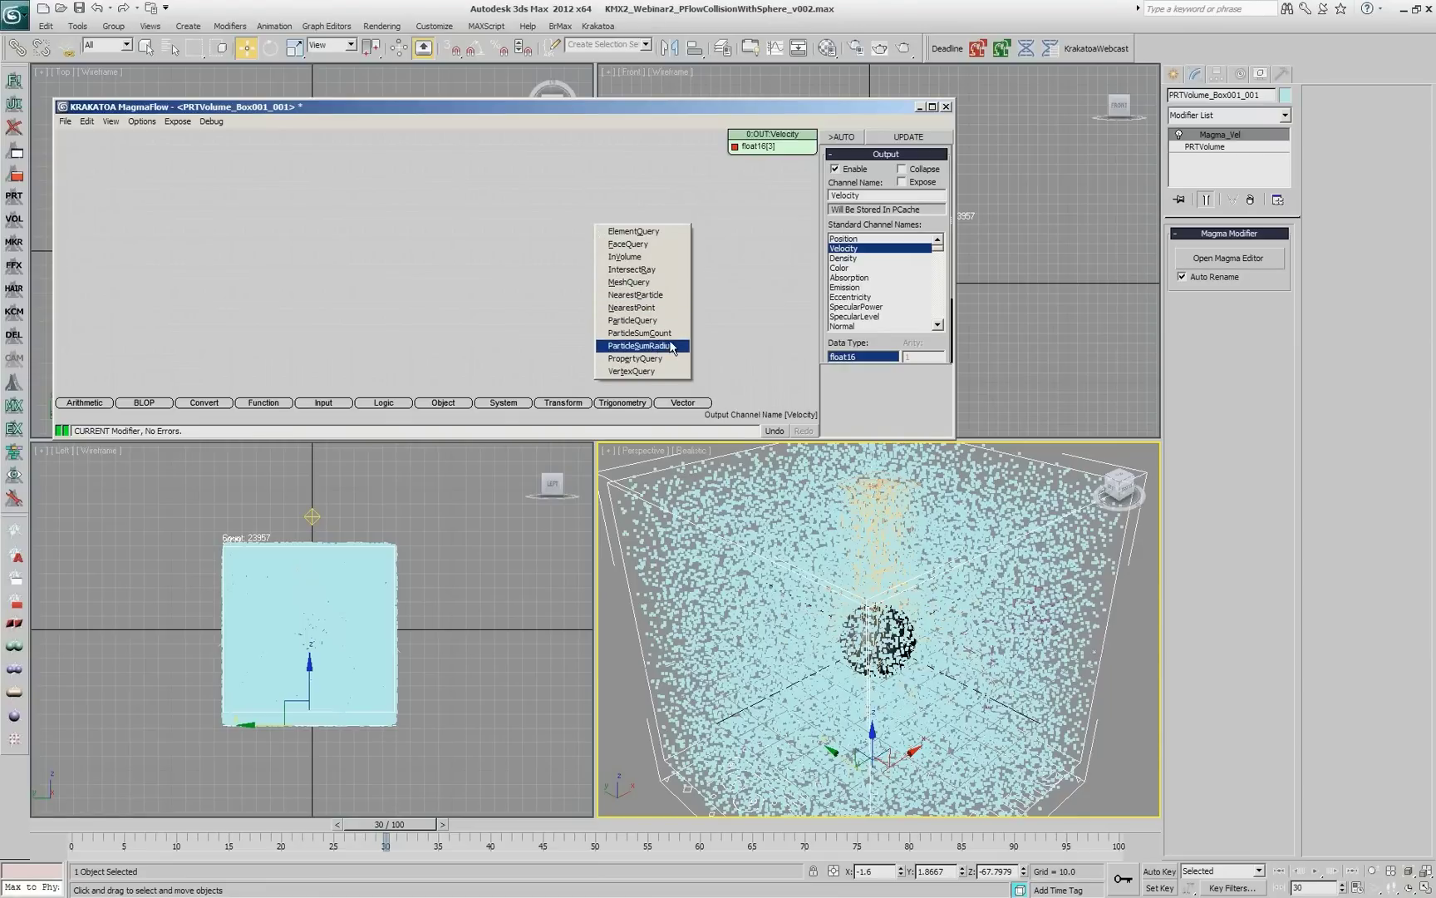
click(625, 347)
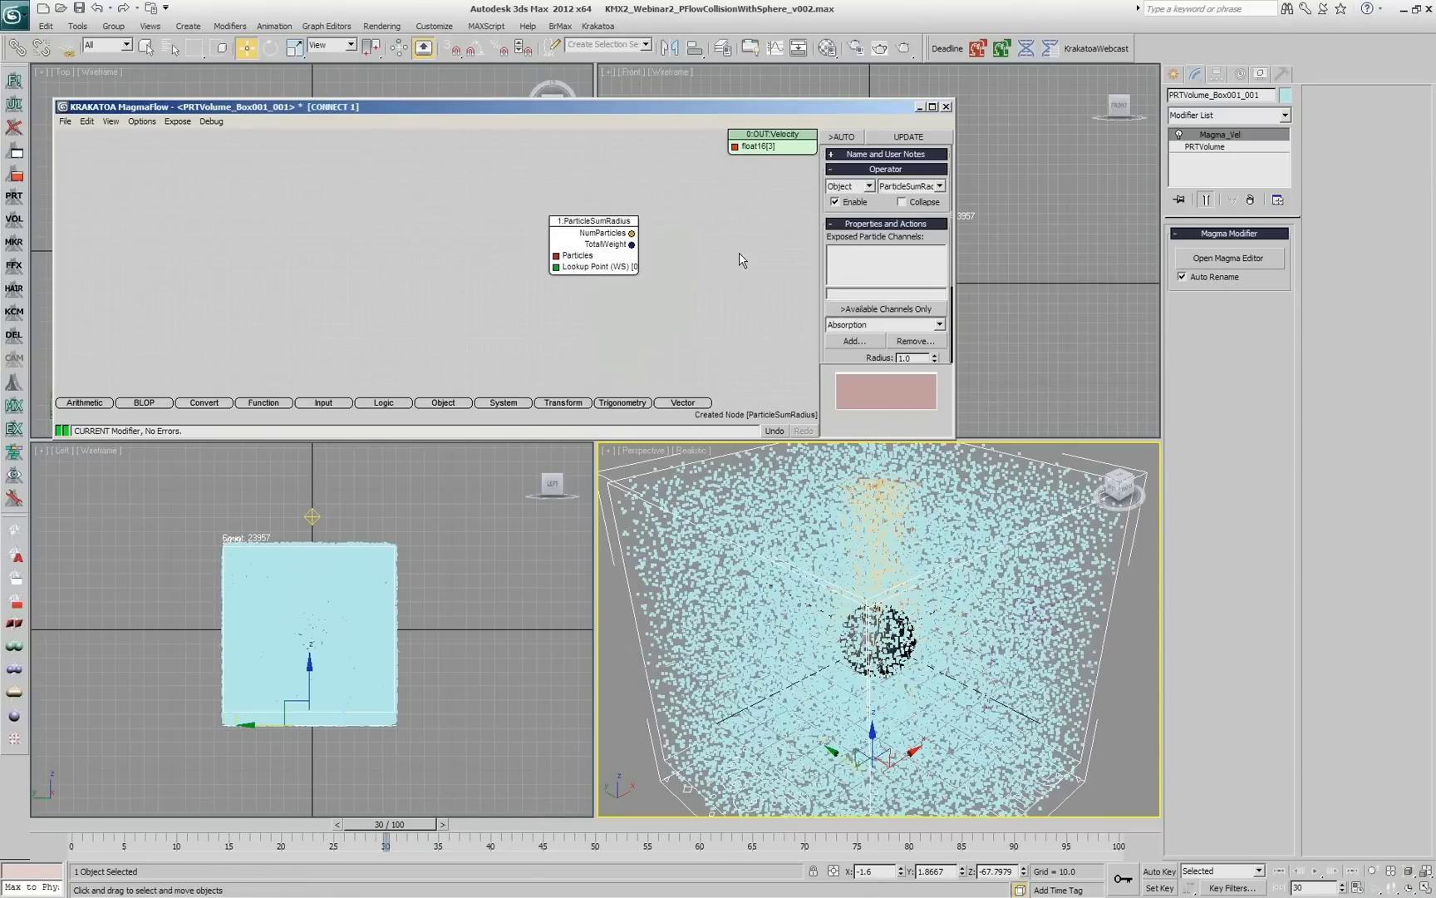
drag(848, 275, 848, 268)
double_click(906, 271)
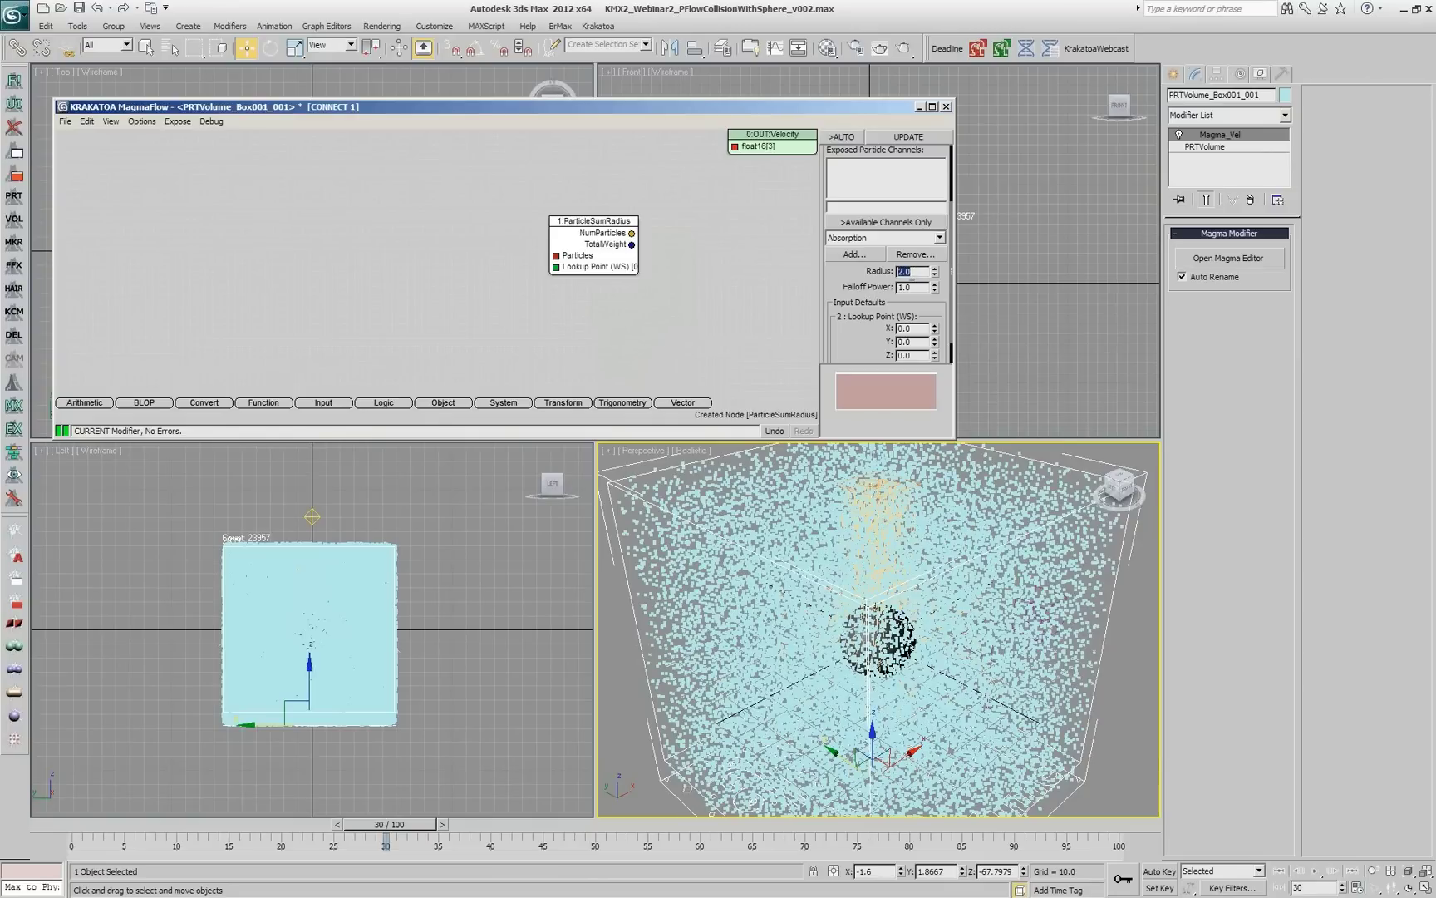
Step: Feed the ParticleSumRadius node with an InputParticles node set to PRT Loader001 and the world-space Position as lookup point
drag(590, 249, 427, 237)
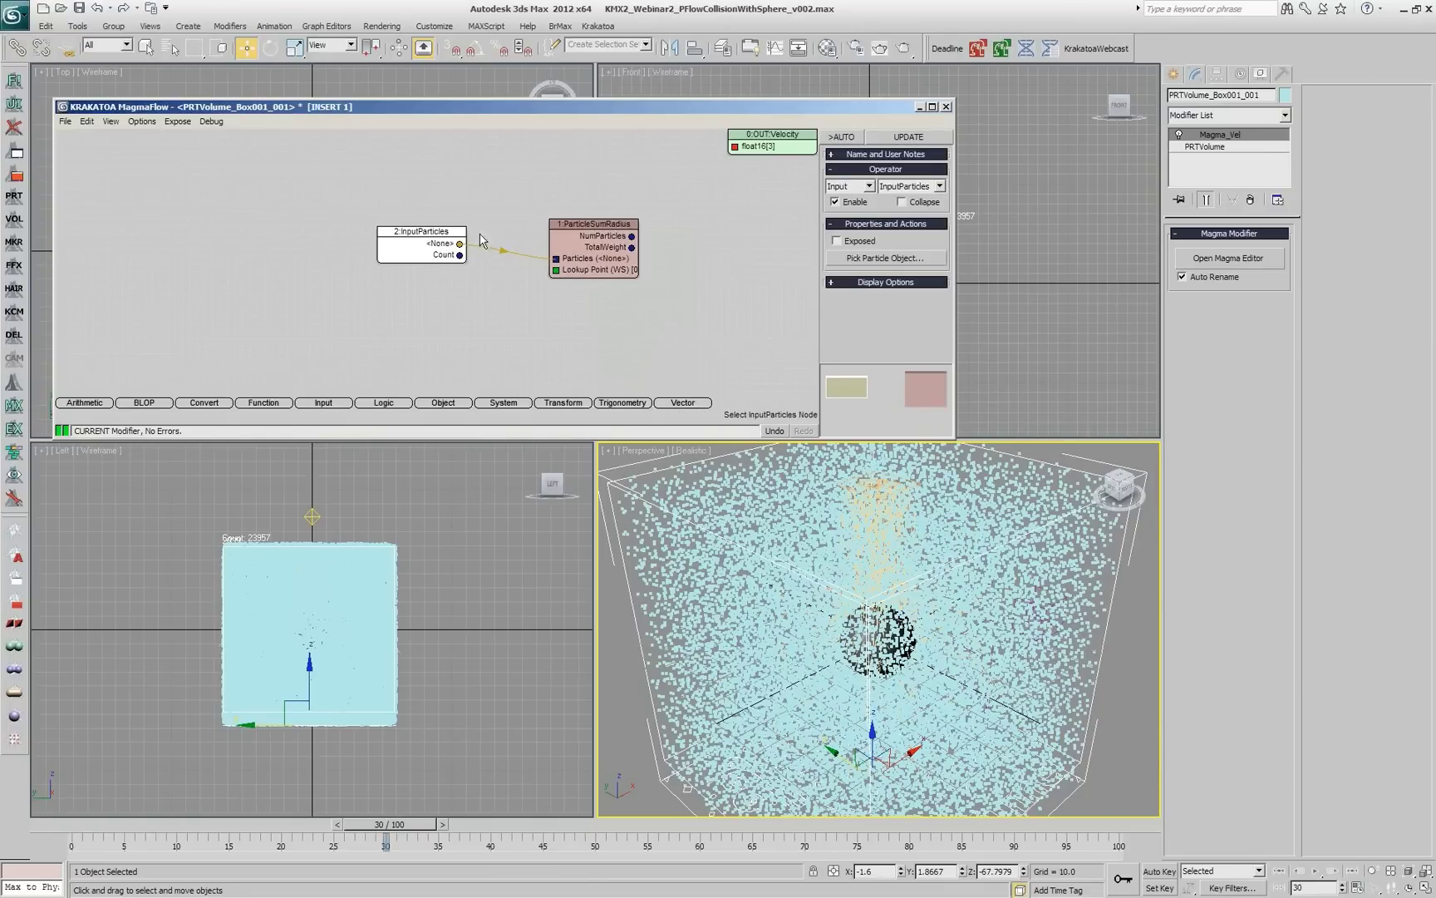
click(894, 258)
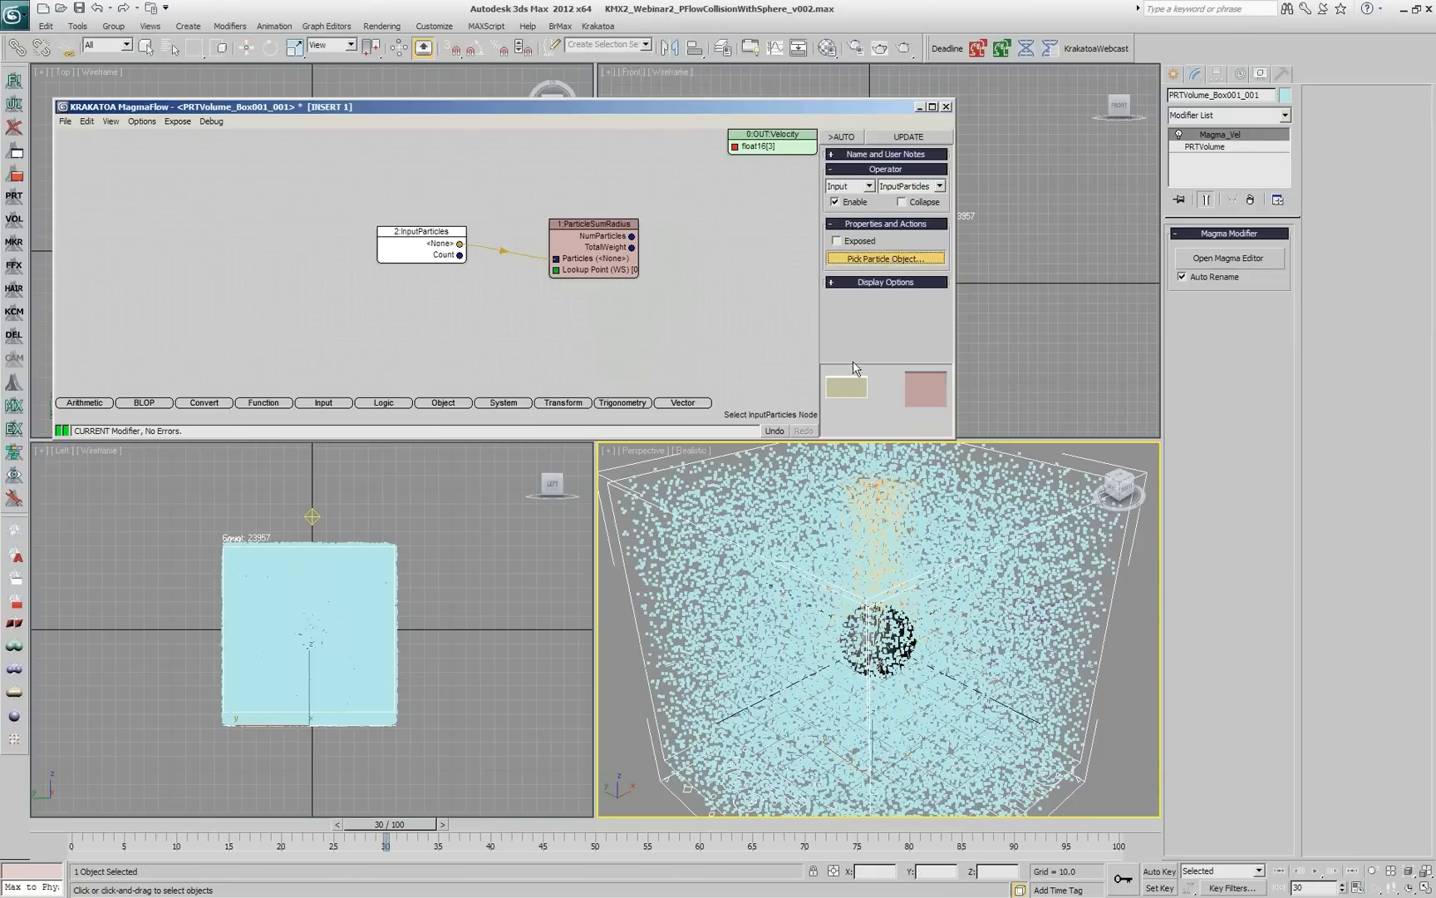
key(h)
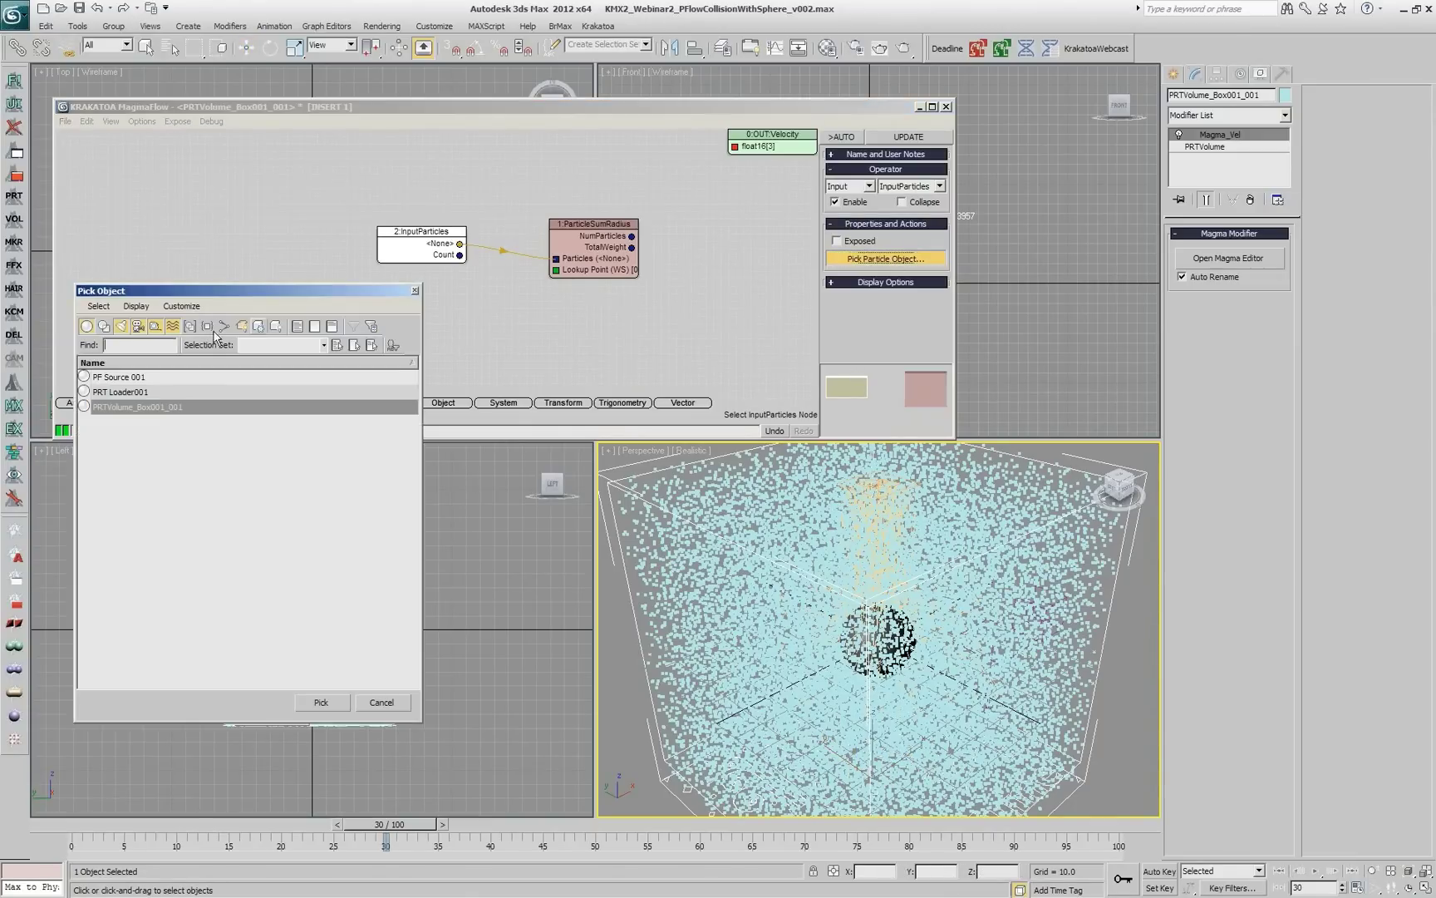
click(139, 391)
double_click(176, 389)
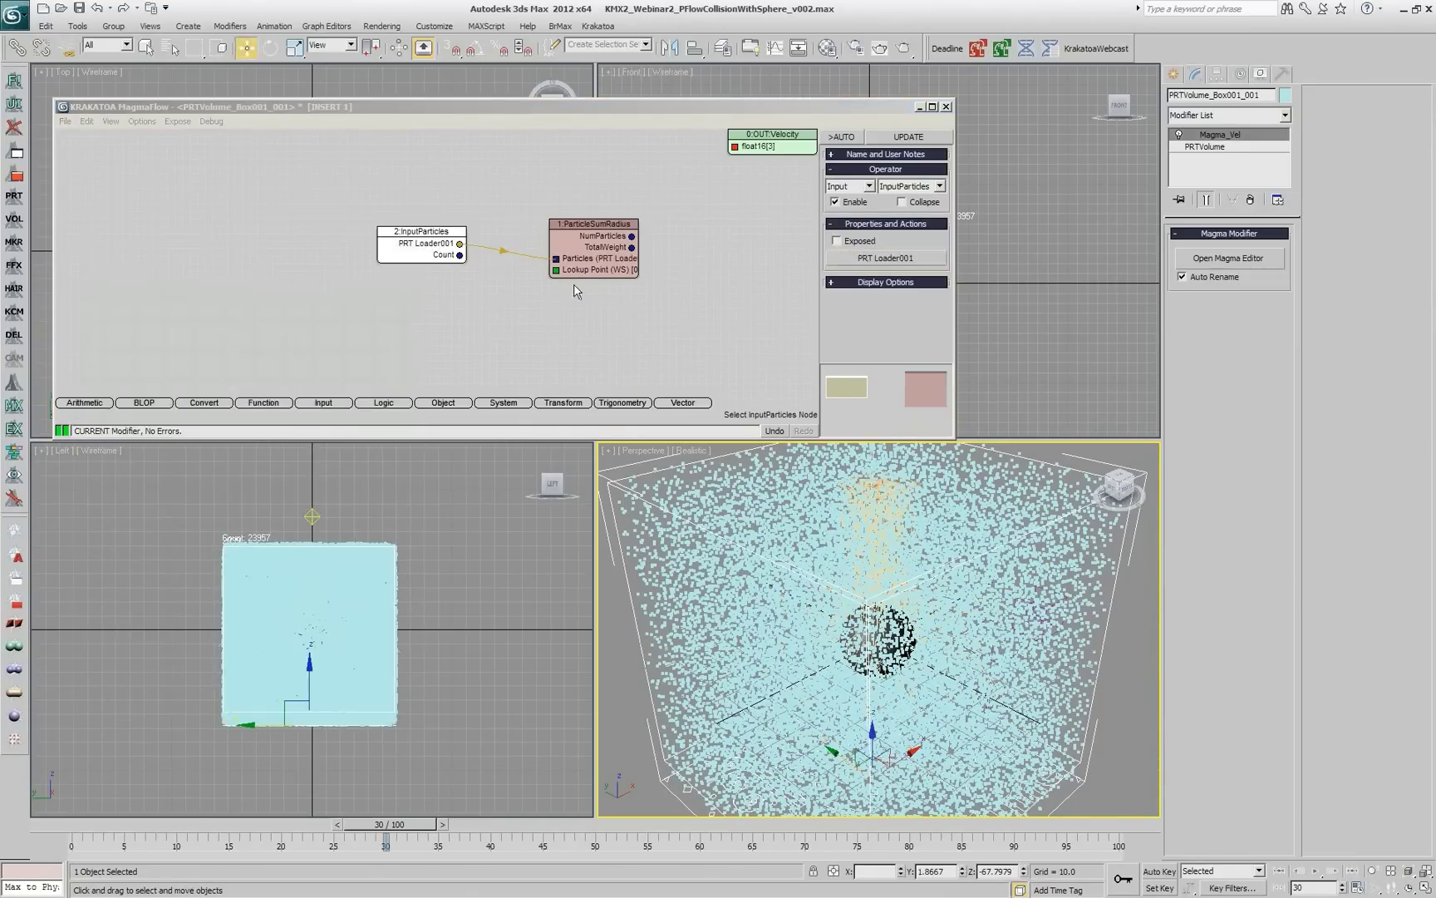
drag(555, 270, 448, 330)
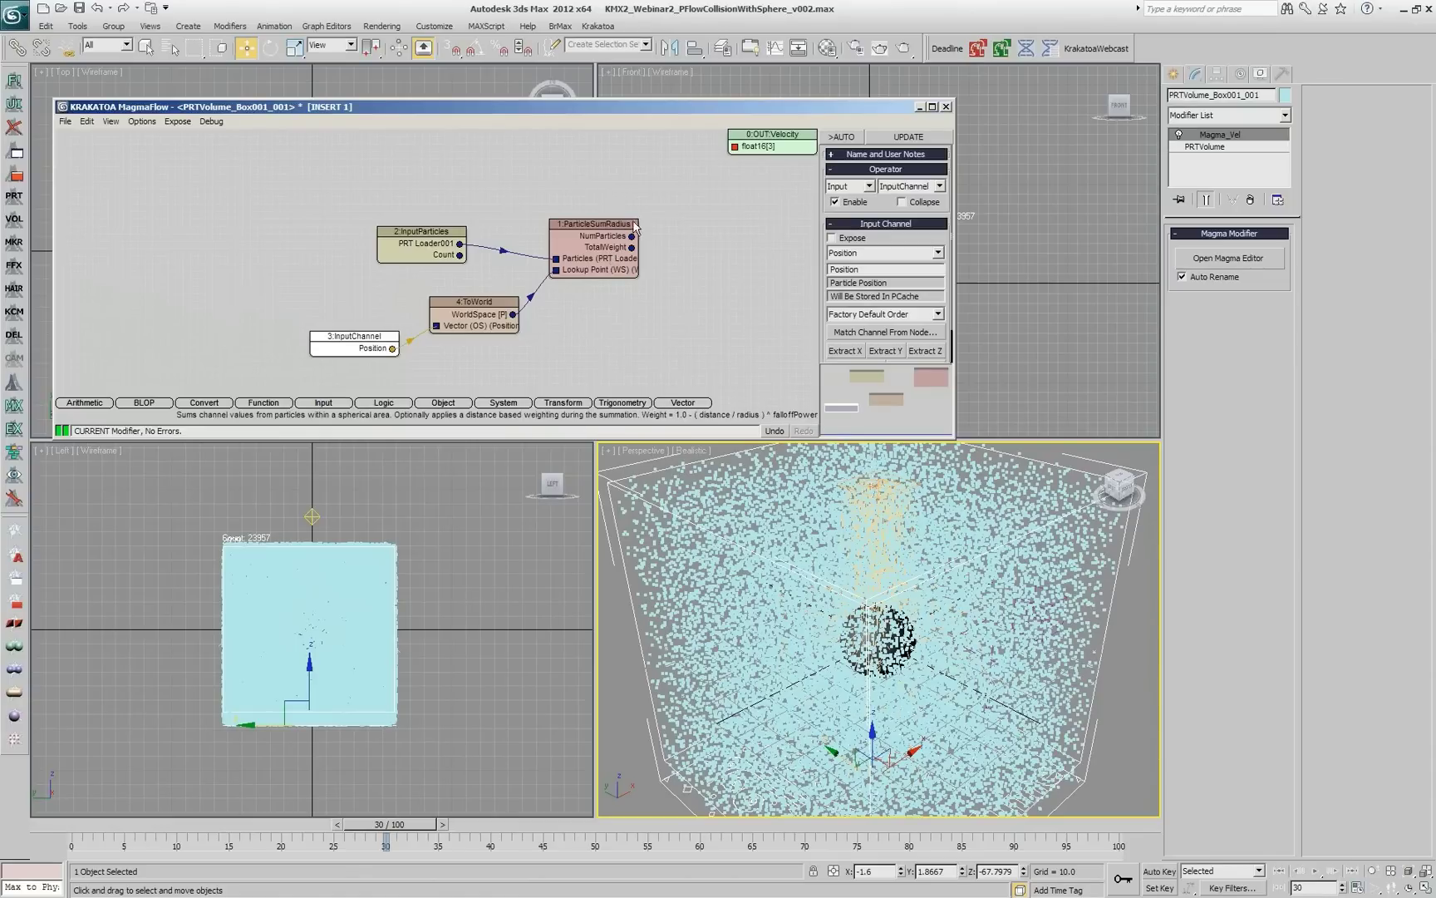
Step: Expose the Velocity particle channel as an additional output of the ParticleSumRadius node
click(612, 249)
click(911, 326)
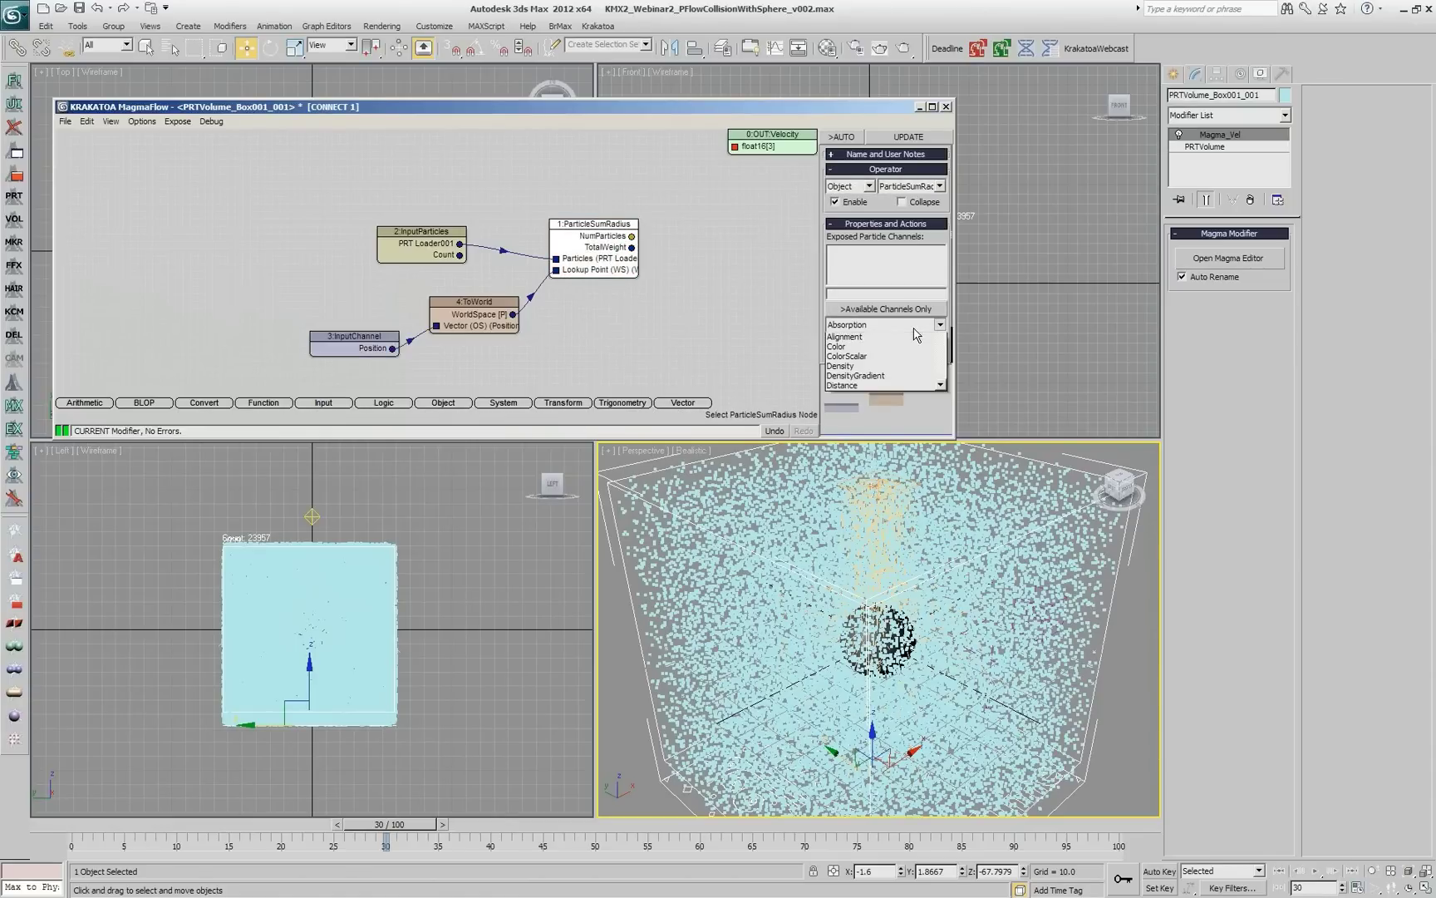
drag(941, 345, 952, 417)
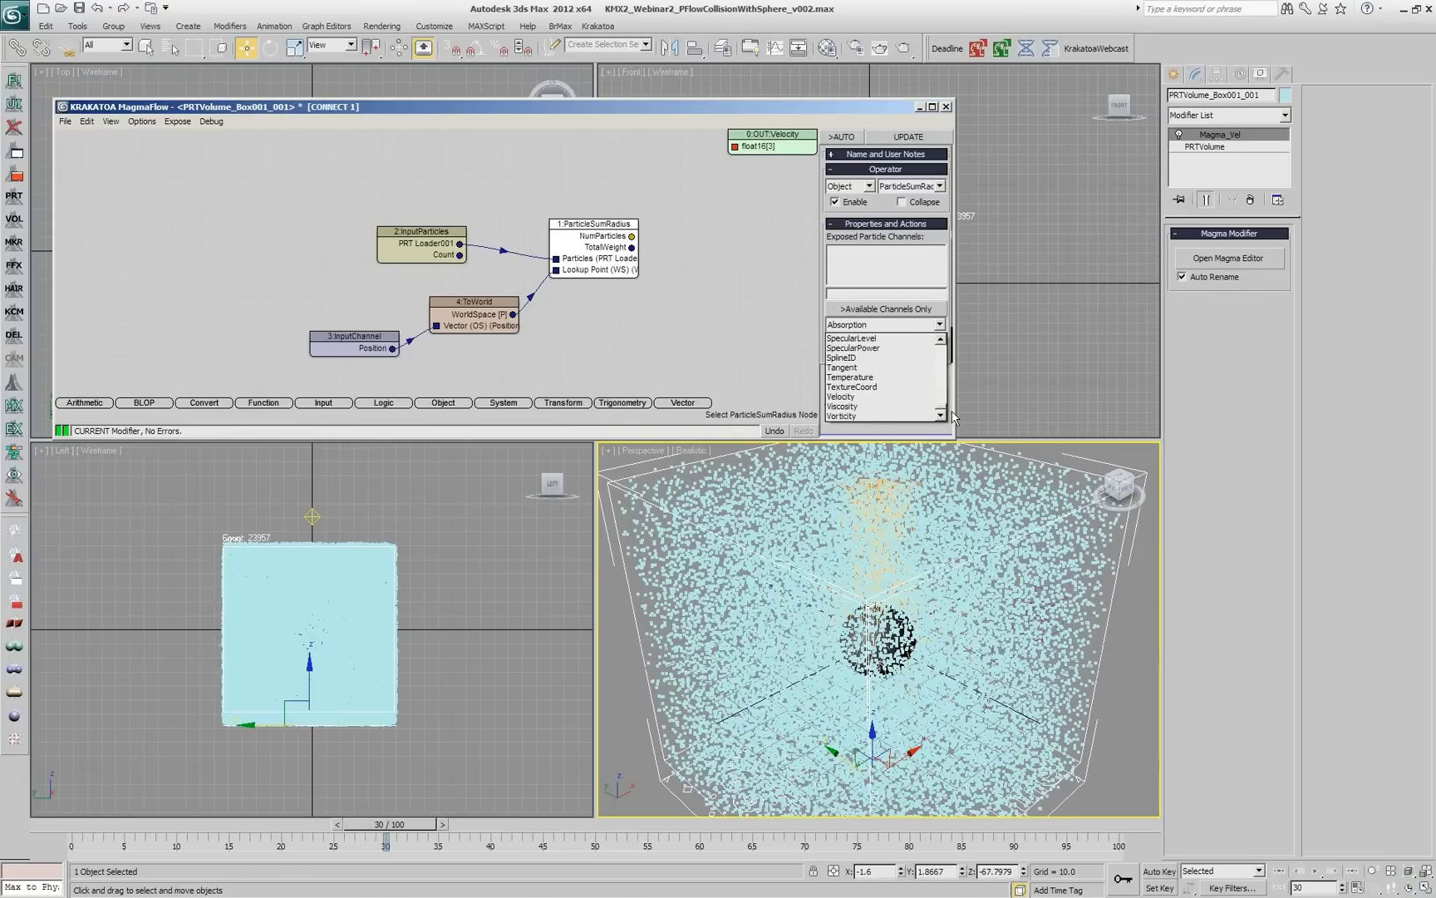
click(865, 403)
click(854, 341)
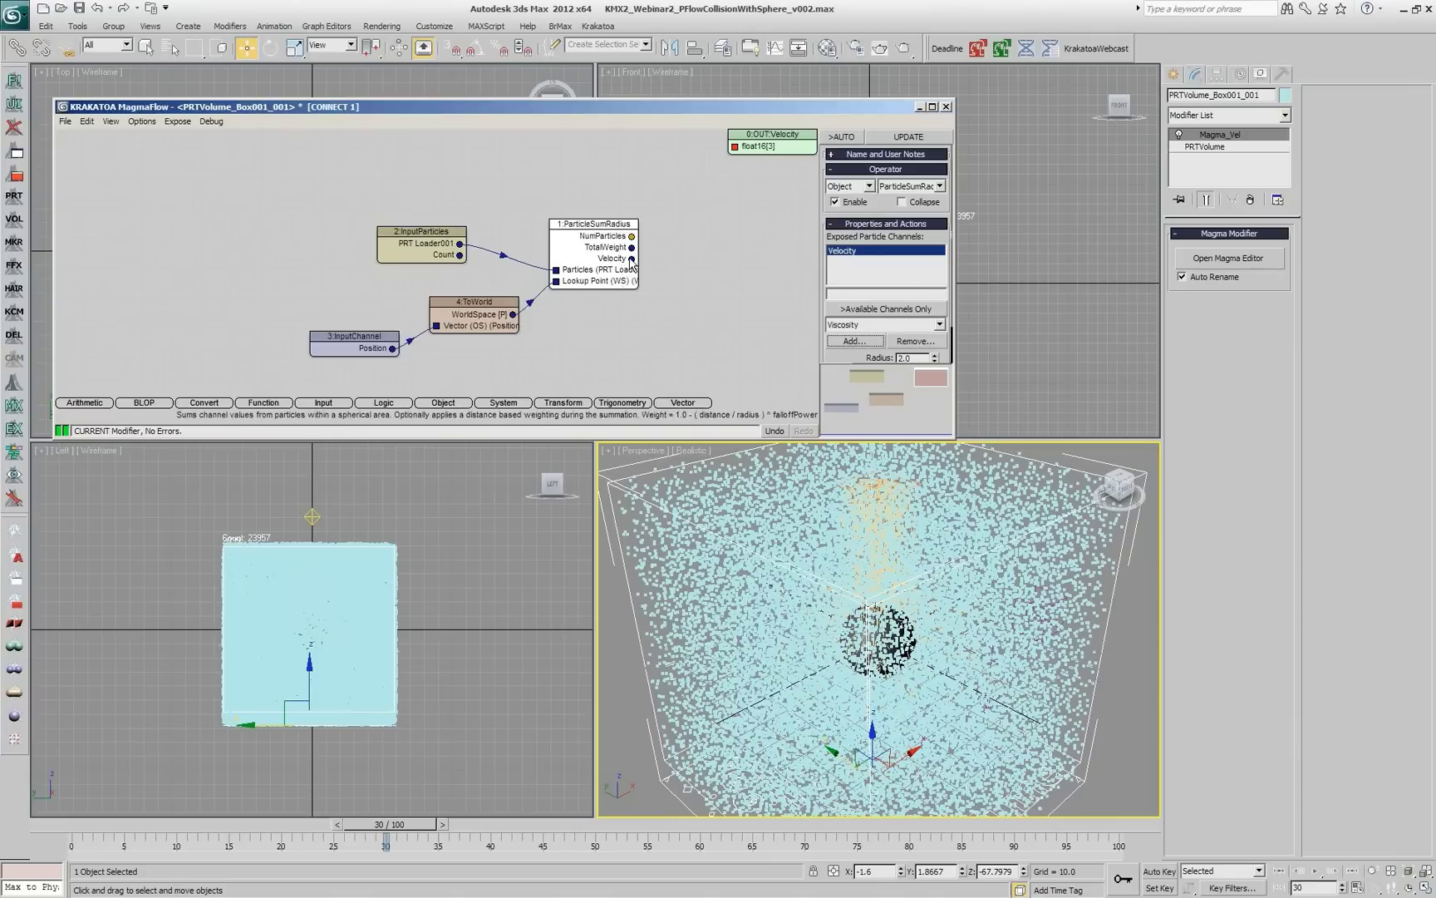
Step: Add a Divide node that divides the ParticleSumRadius Velocity by its TotalWeight
drag(632, 260, 705, 233)
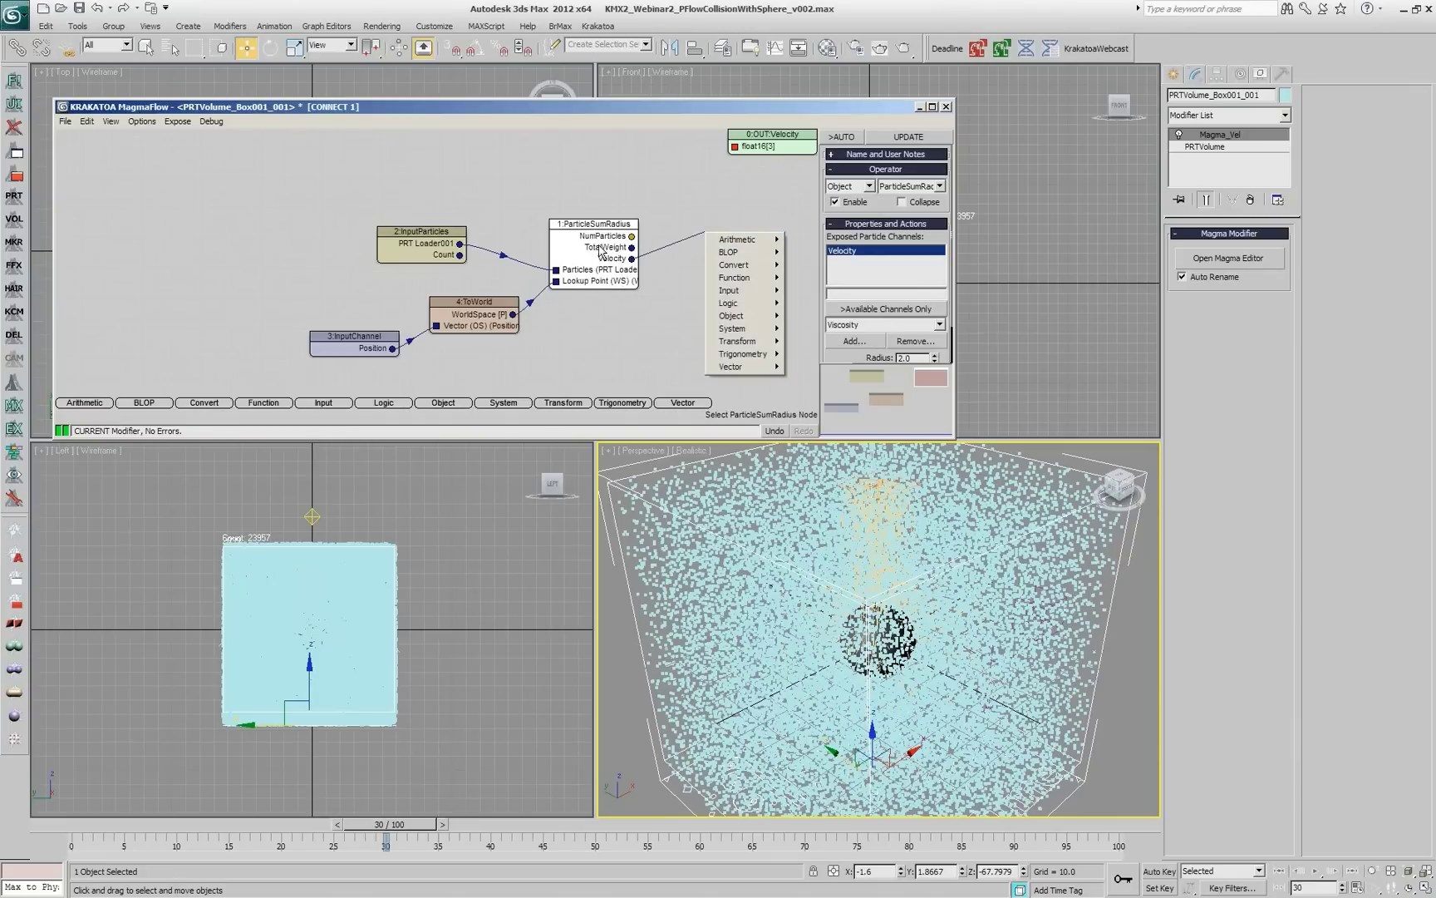
mouse_move(771, 240)
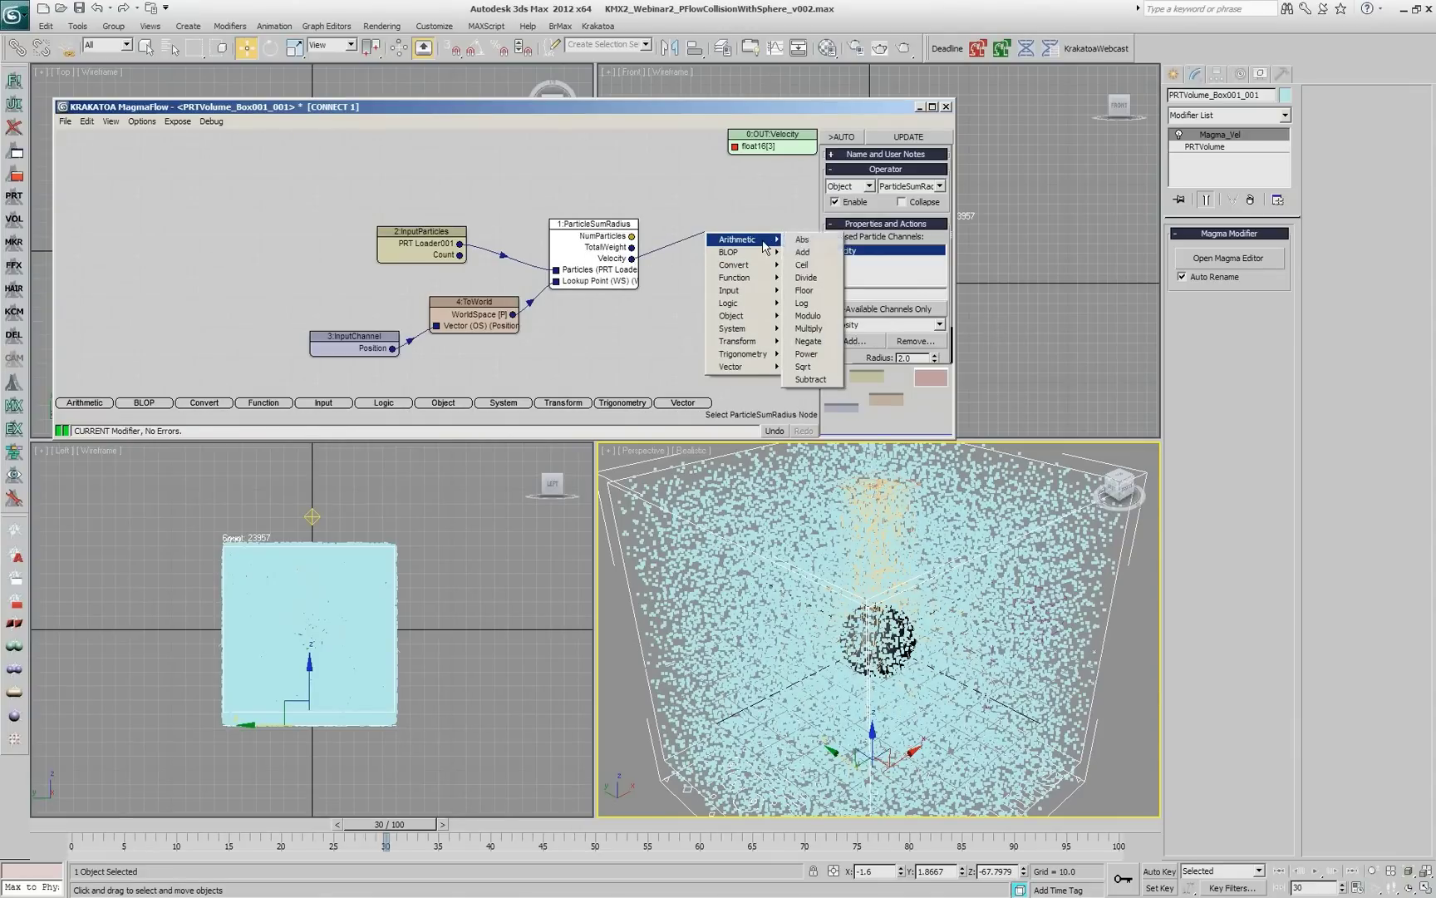
click(810, 280)
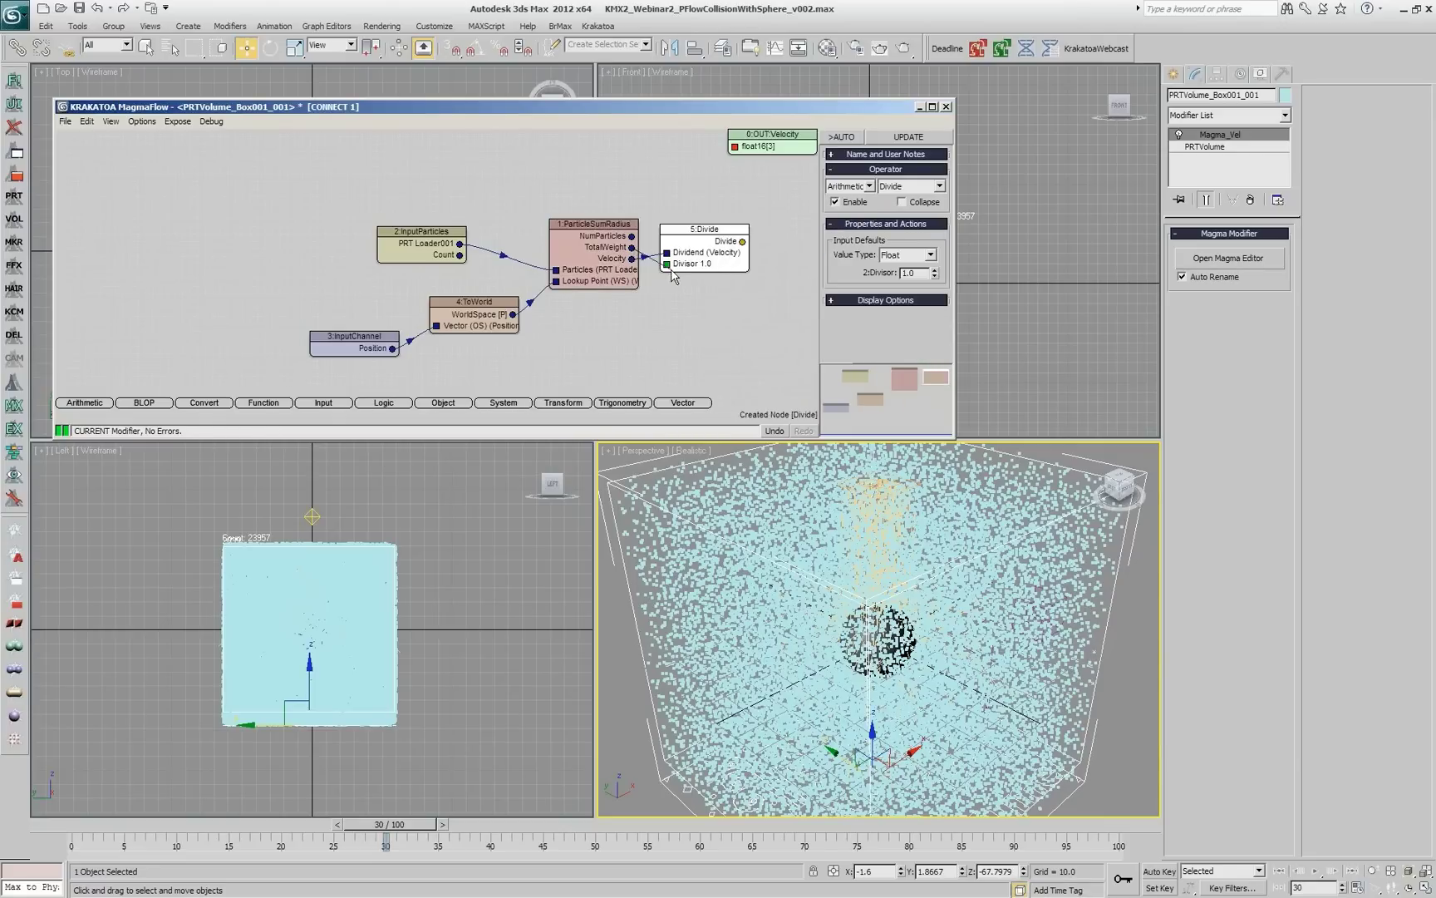
drag(667, 264, 631, 247)
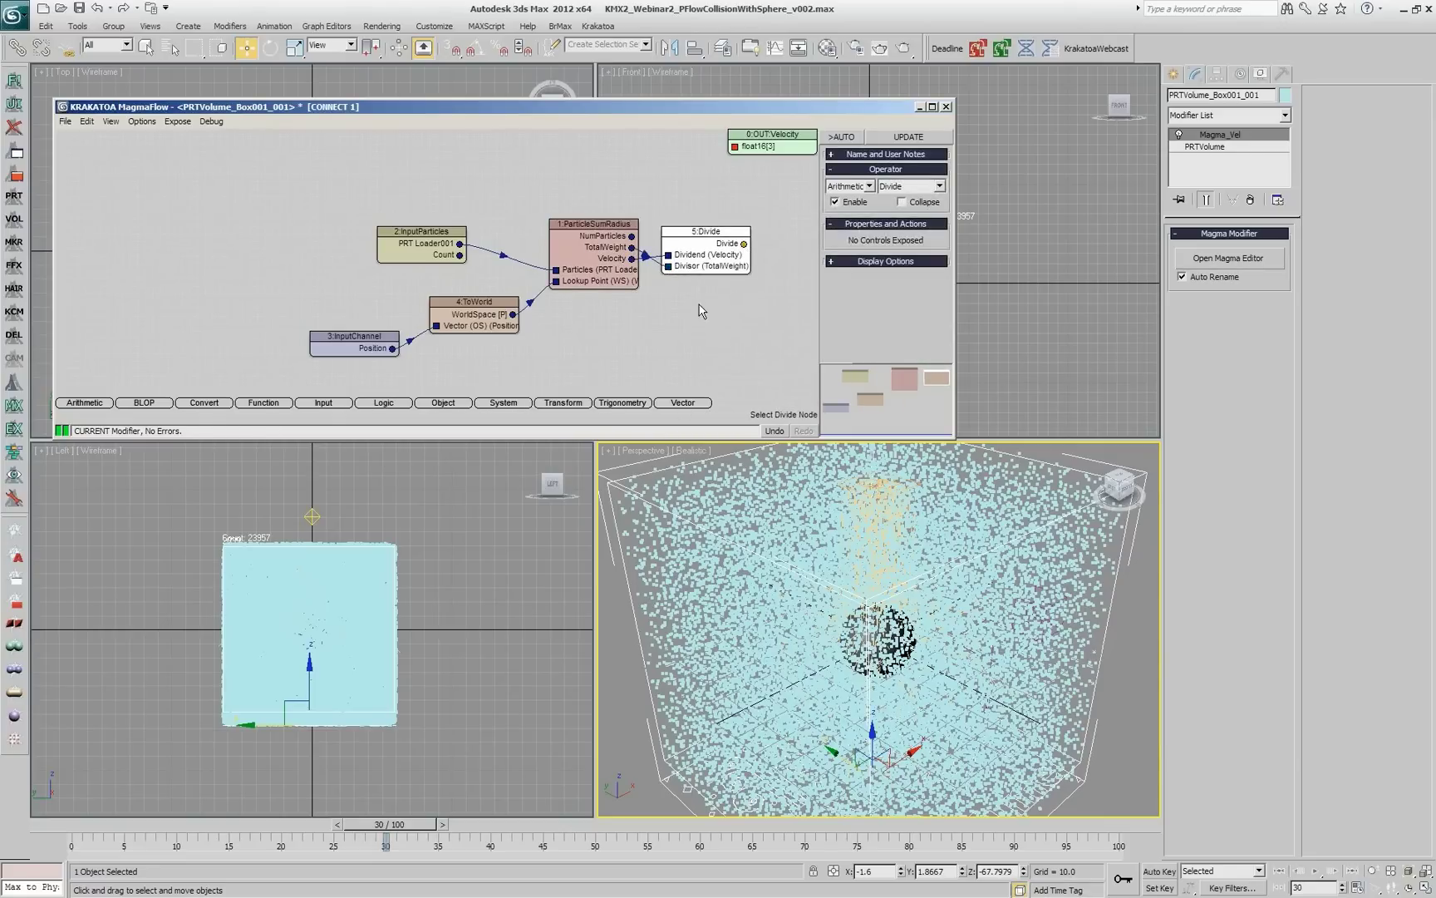
Step: Connect the Divide result to the Velocity output and turn on automatic updating of the flow
middle_drag(640, 304, 589, 311)
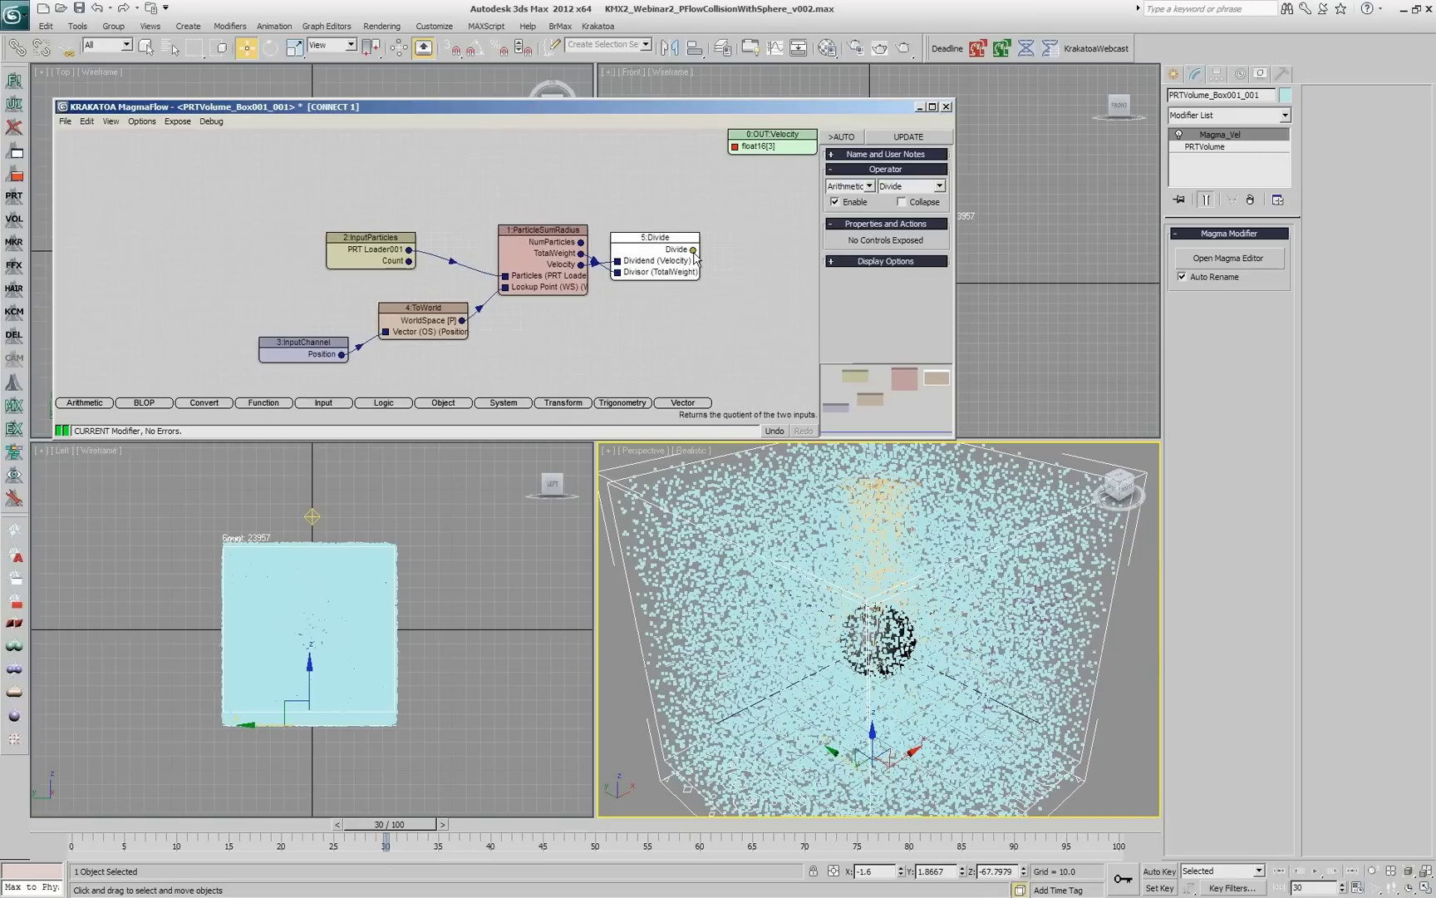
drag(694, 250, 721, 188)
click(829, 142)
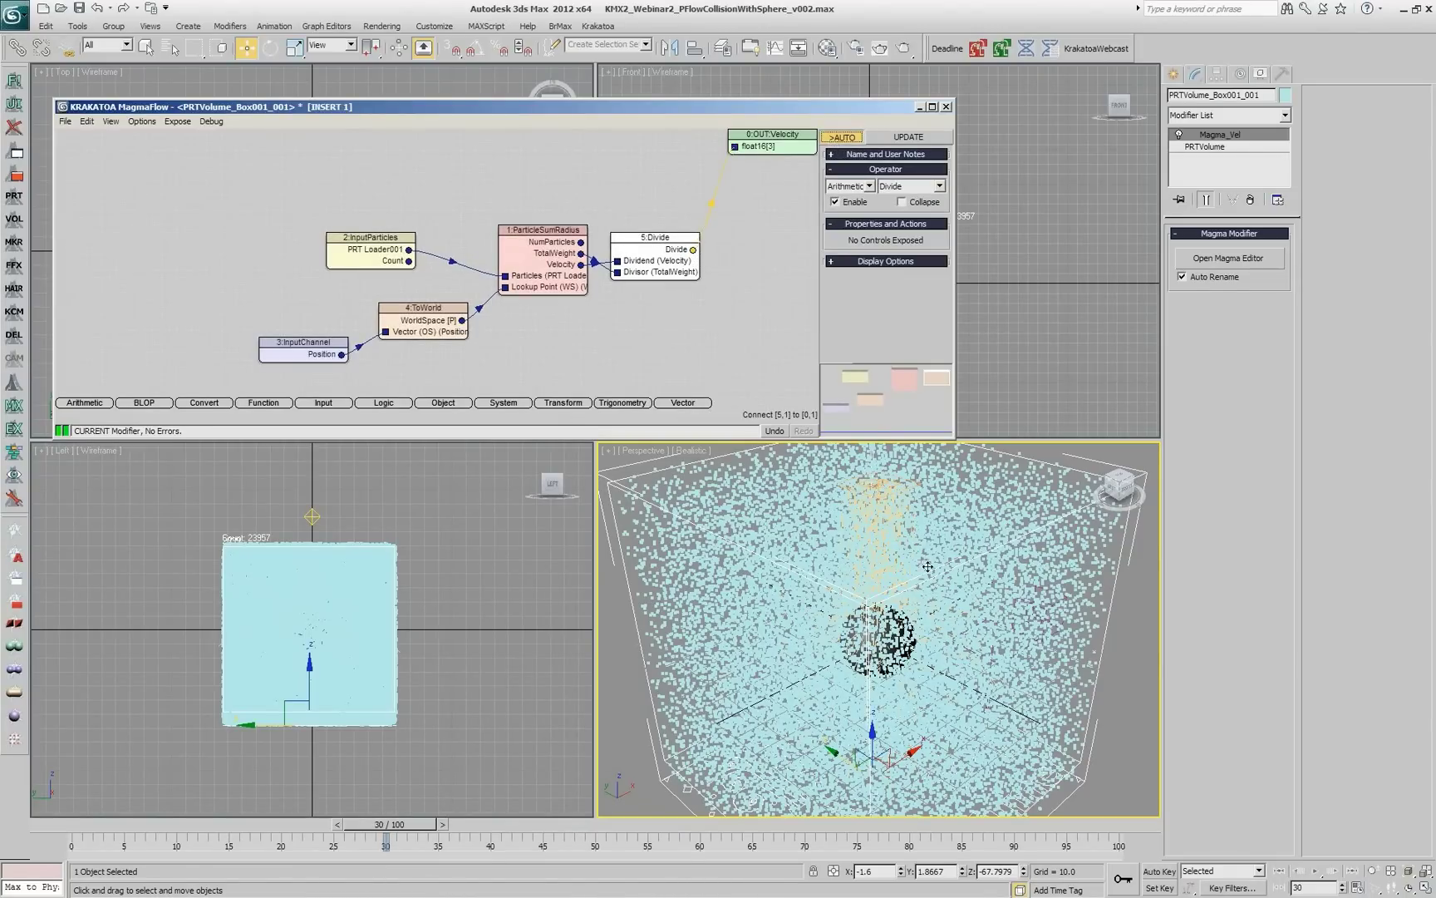
click(790, 211)
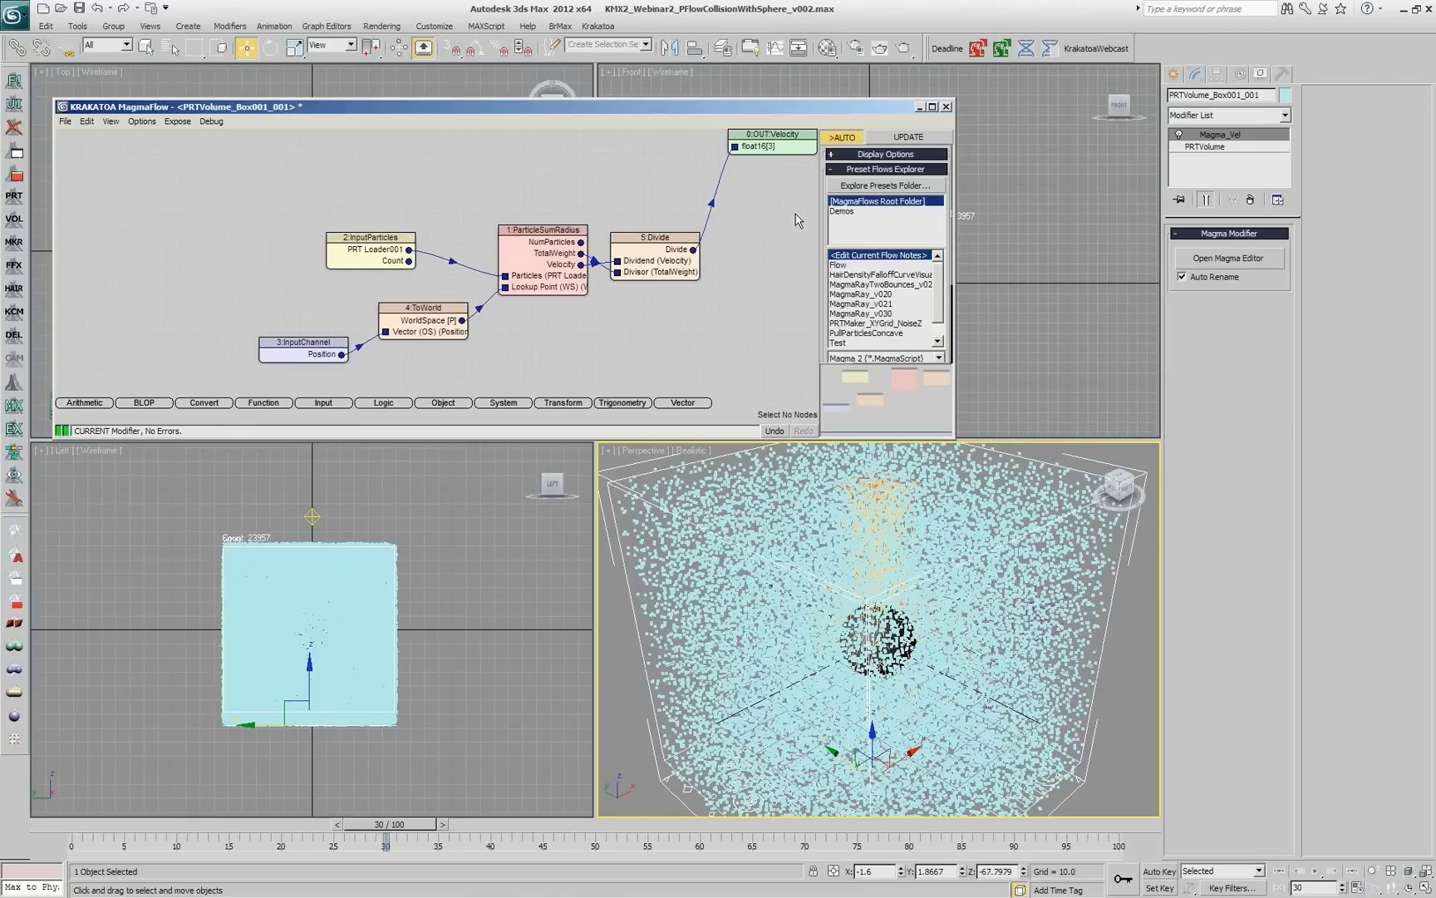
Step: Add a second output node, set its channel to PRTViewportVector and connect the Divide result to it
key(ctrl+o)
drag(941, 249, 942, 267)
click(857, 267)
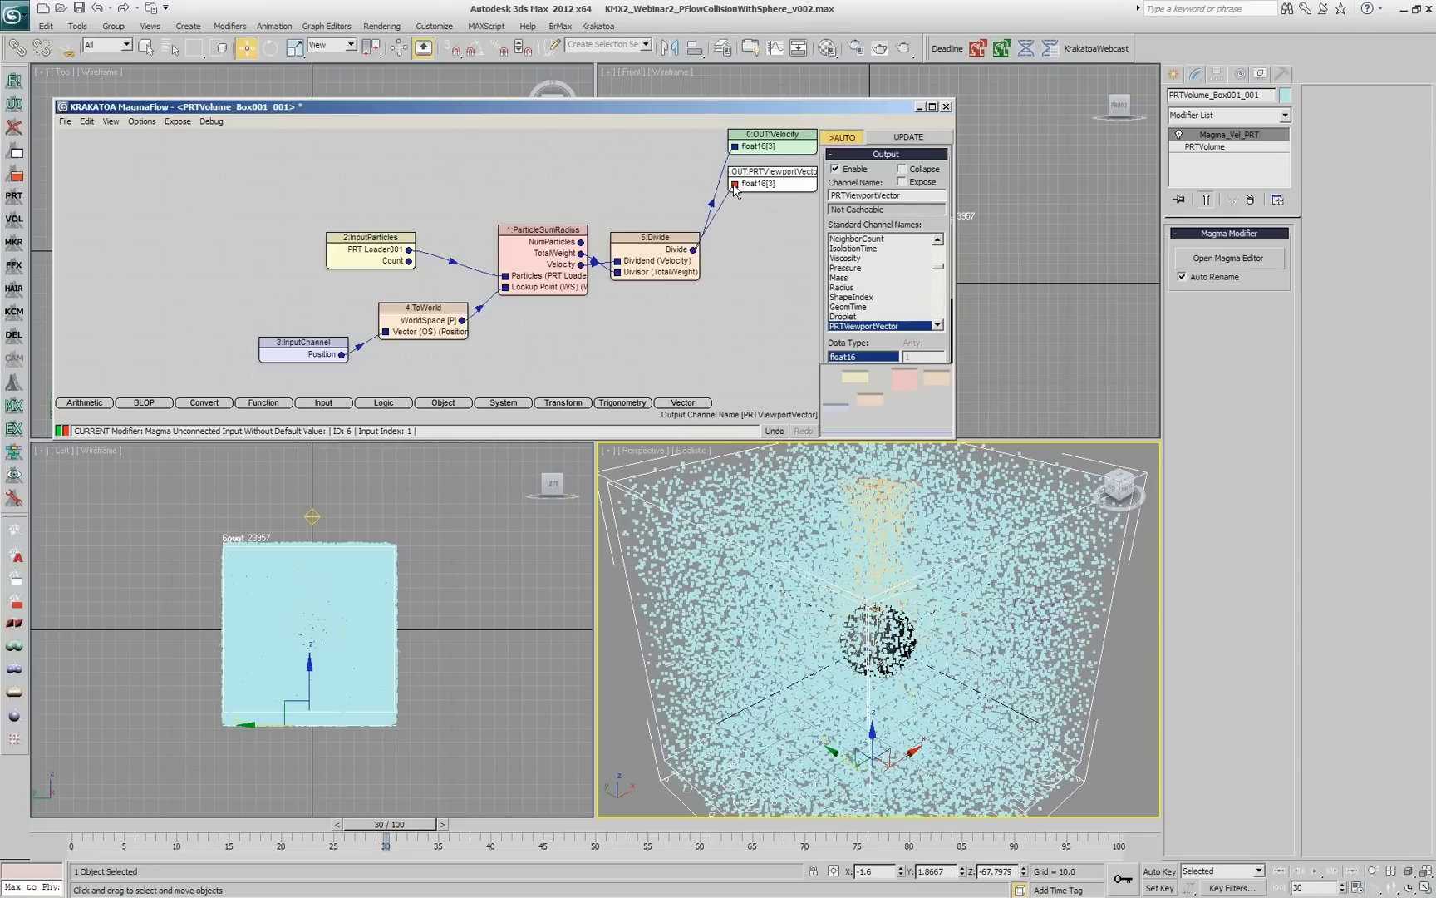
click(735, 188)
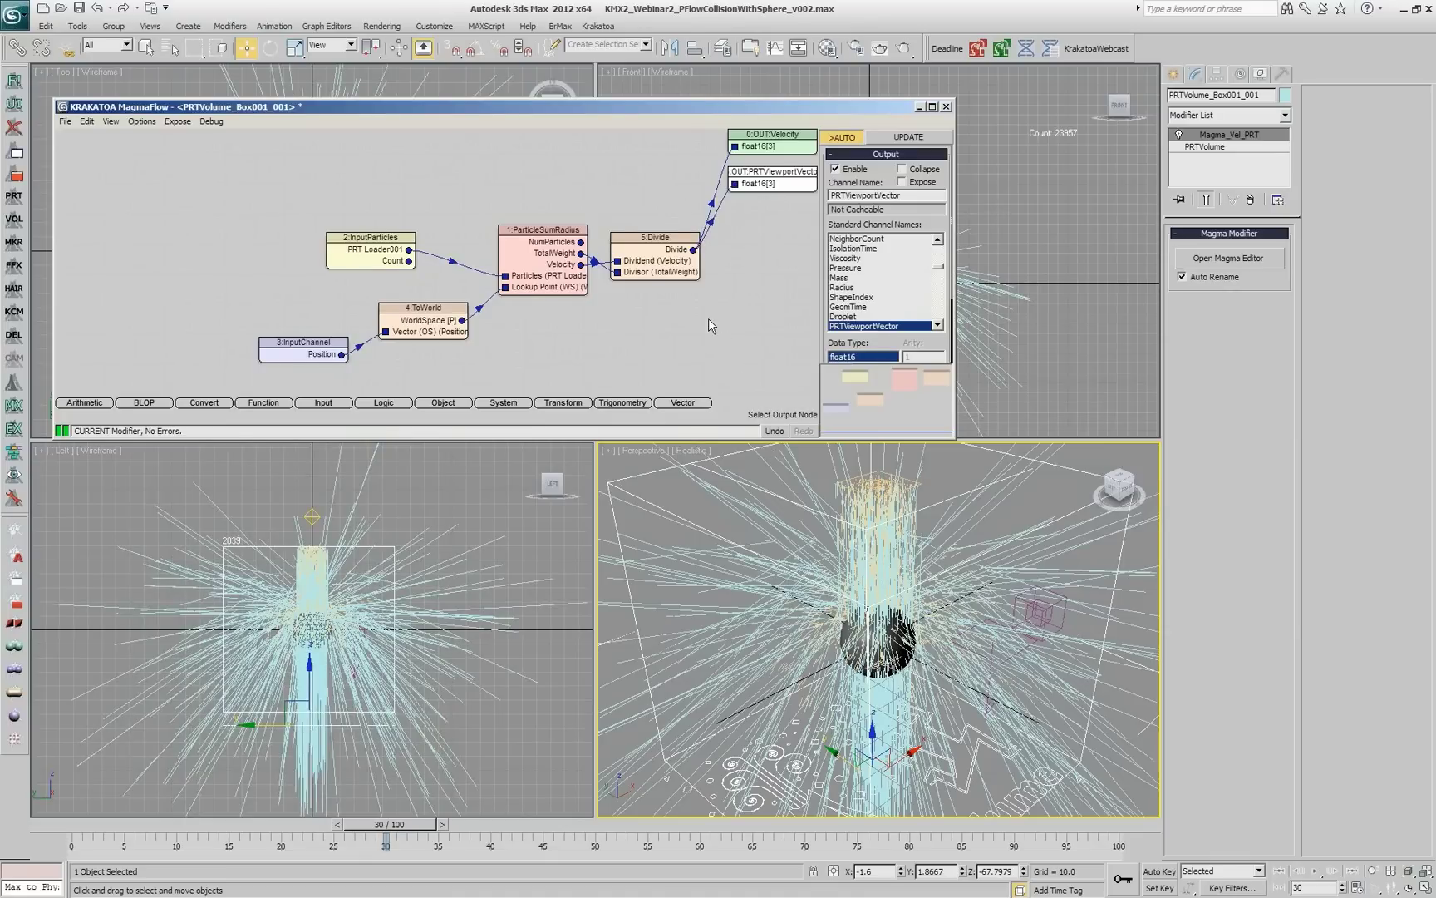
Step: Insert another Divide node before the PRTViewportVector output and set its divisor to 30
middle_drag(728, 341, 648, 254)
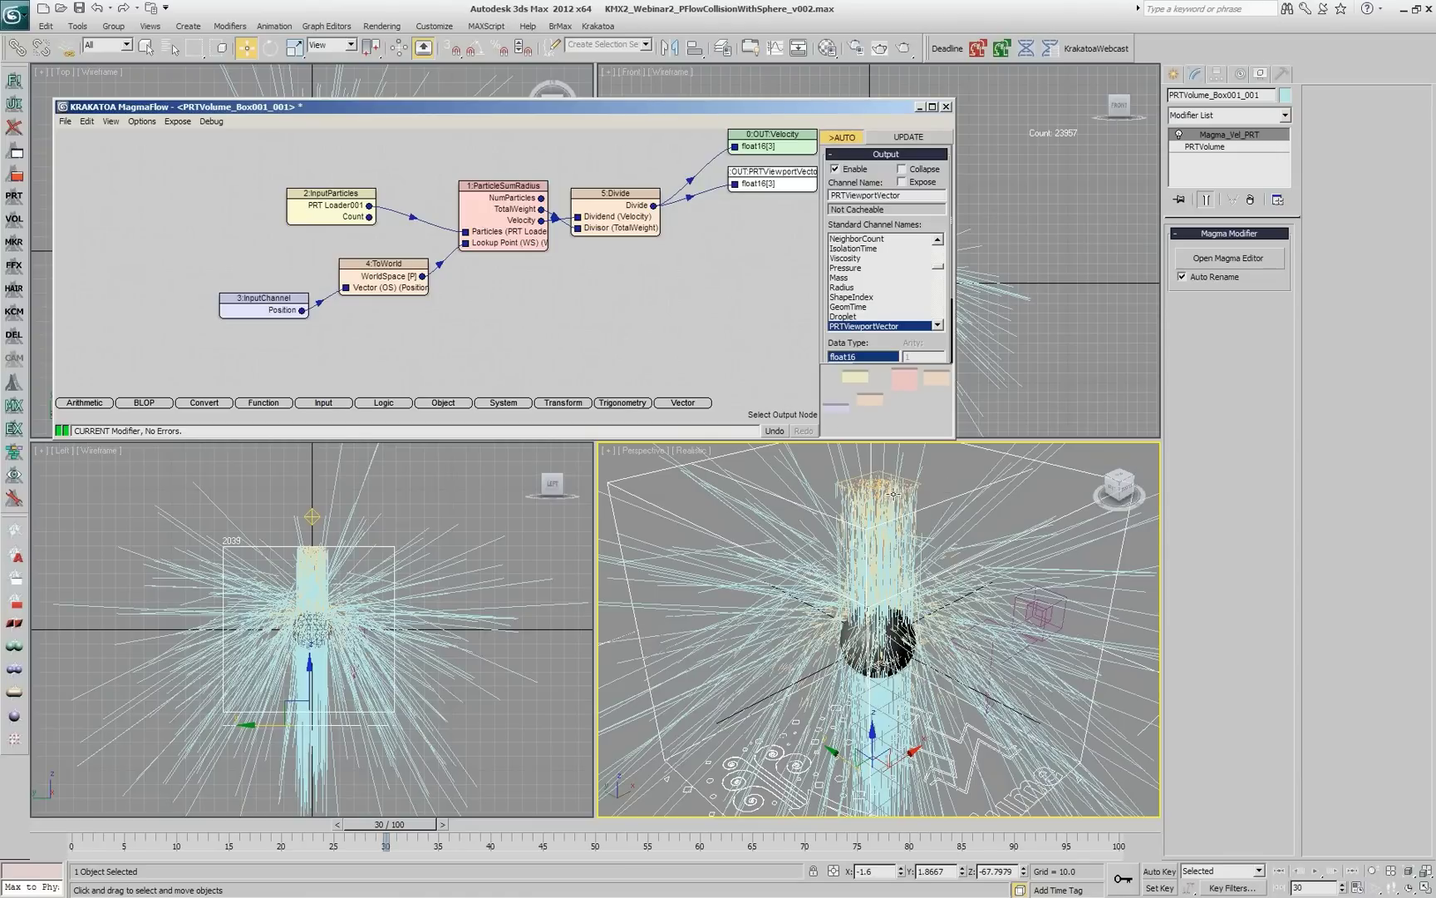
click(691, 202)
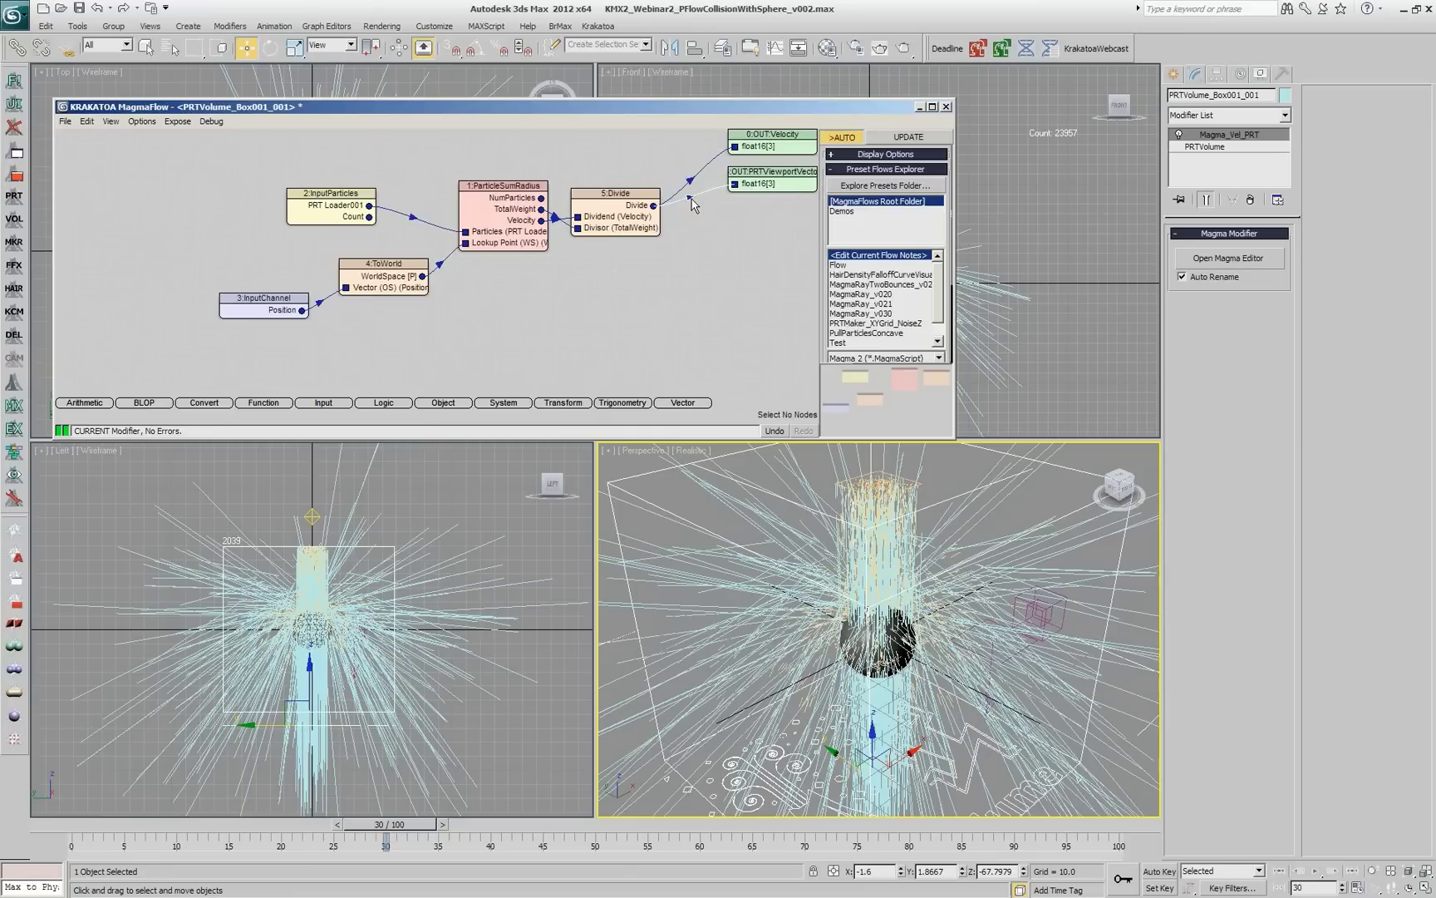
key(slash)
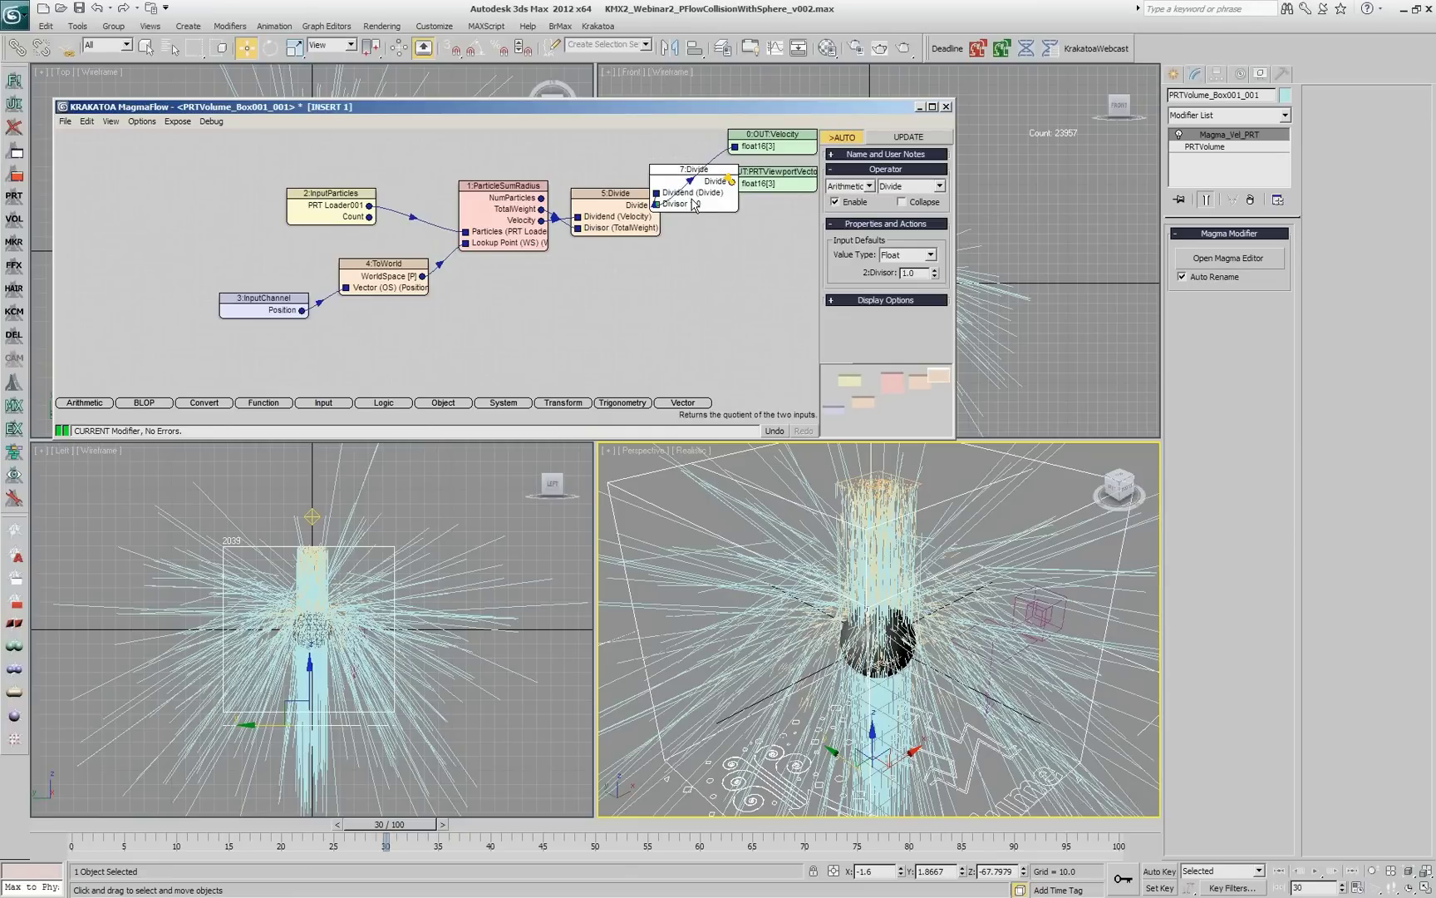
drag(704, 172, 722, 256)
double_click(912, 273)
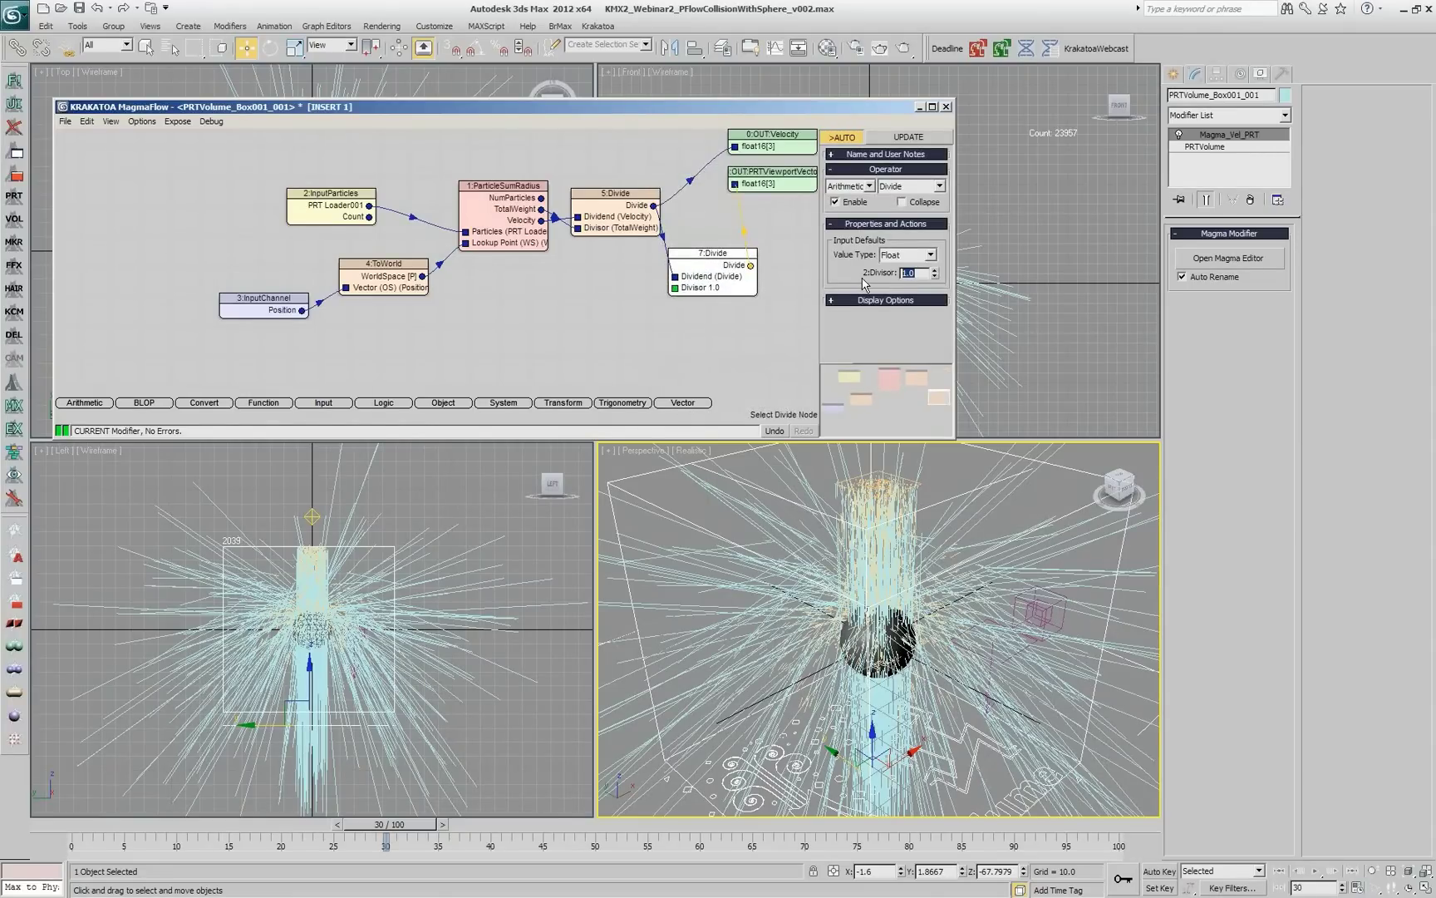
text(30)
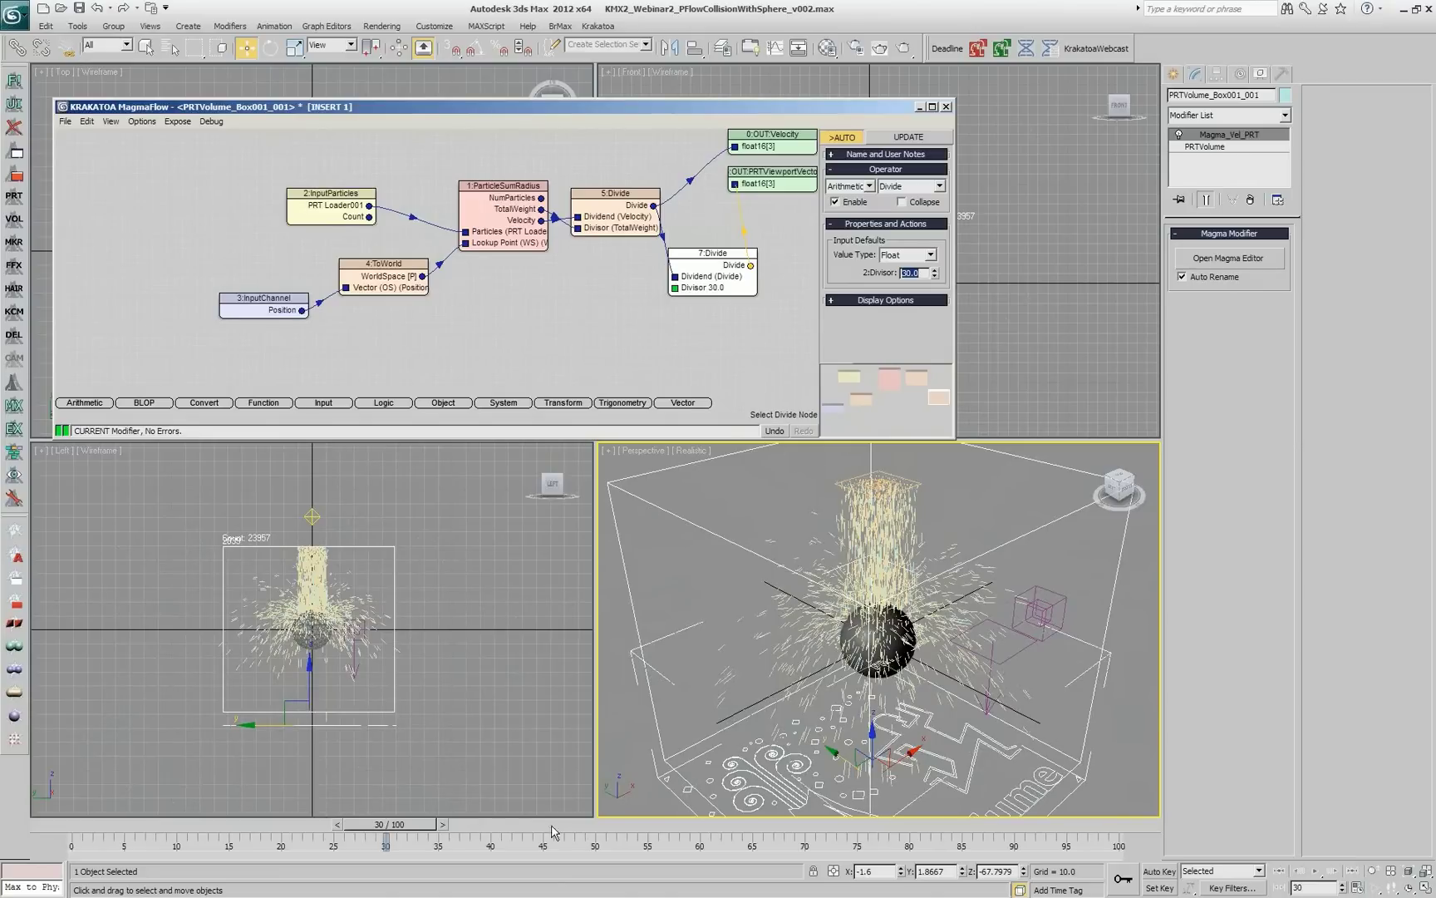
Step: Go to frame 39 and set the ParticleSumRadius radius to 8.0 after trying 5.0 and 14.2
drag(395, 830, 503, 832)
key(w)
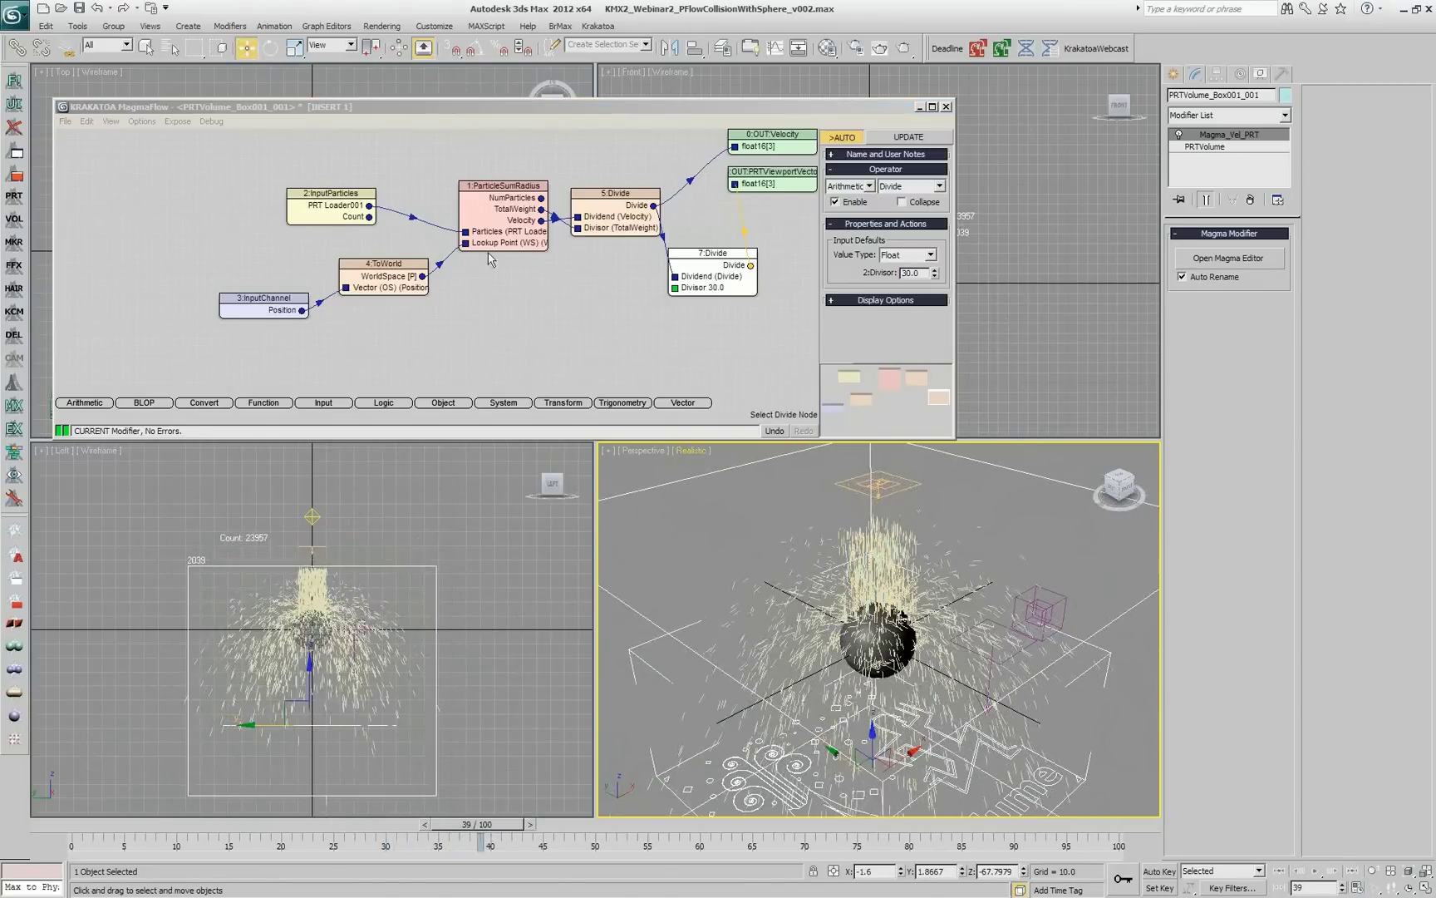
click(503, 216)
drag(864, 352, 899, 309)
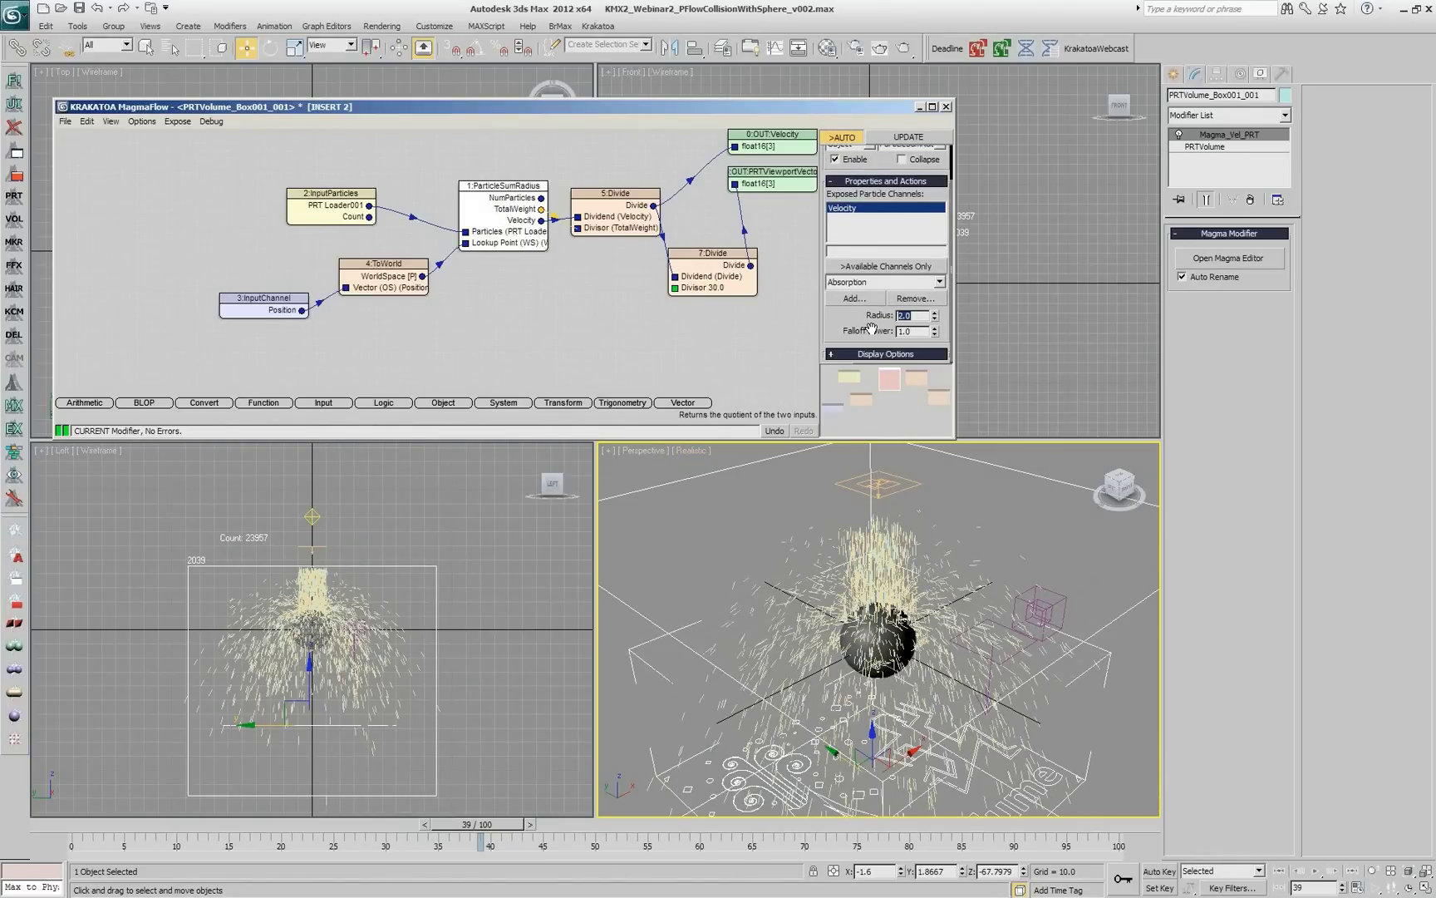
text(5)
key(Return)
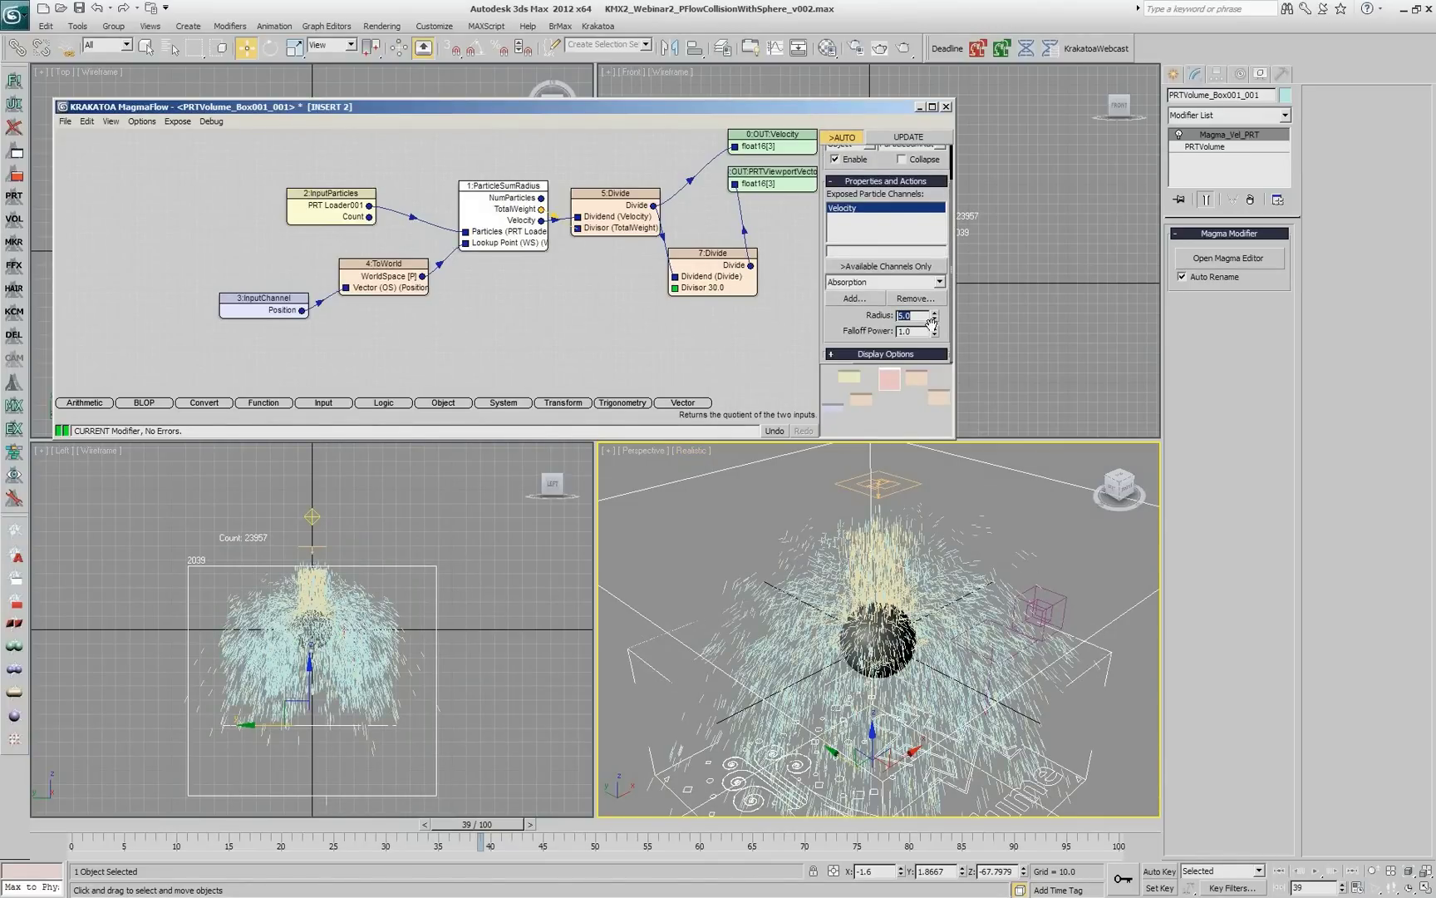
drag(936, 319, 942, 248)
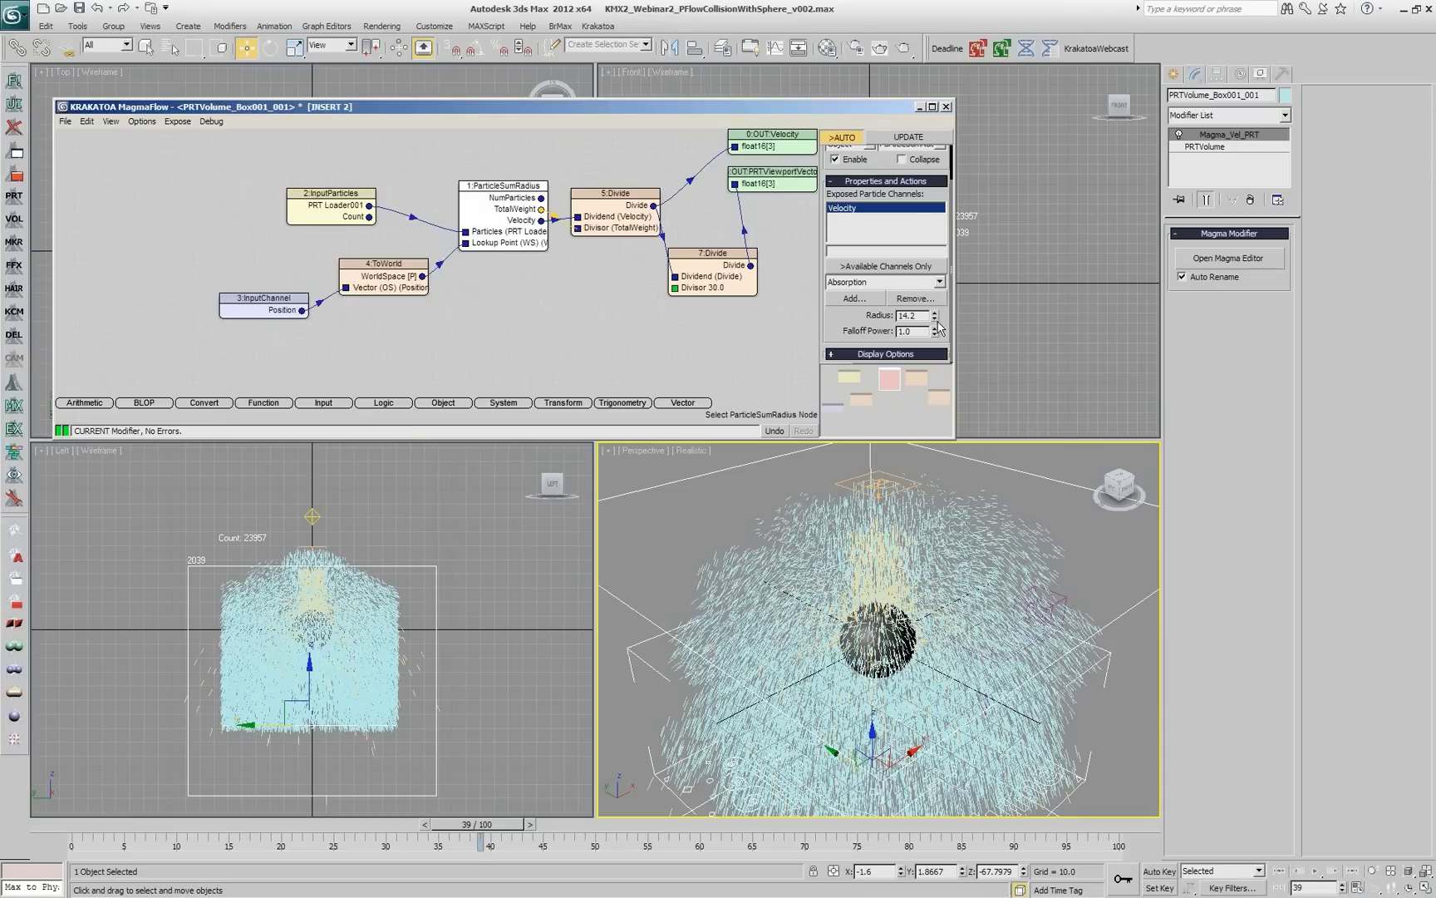
drag(934, 316, 946, 361)
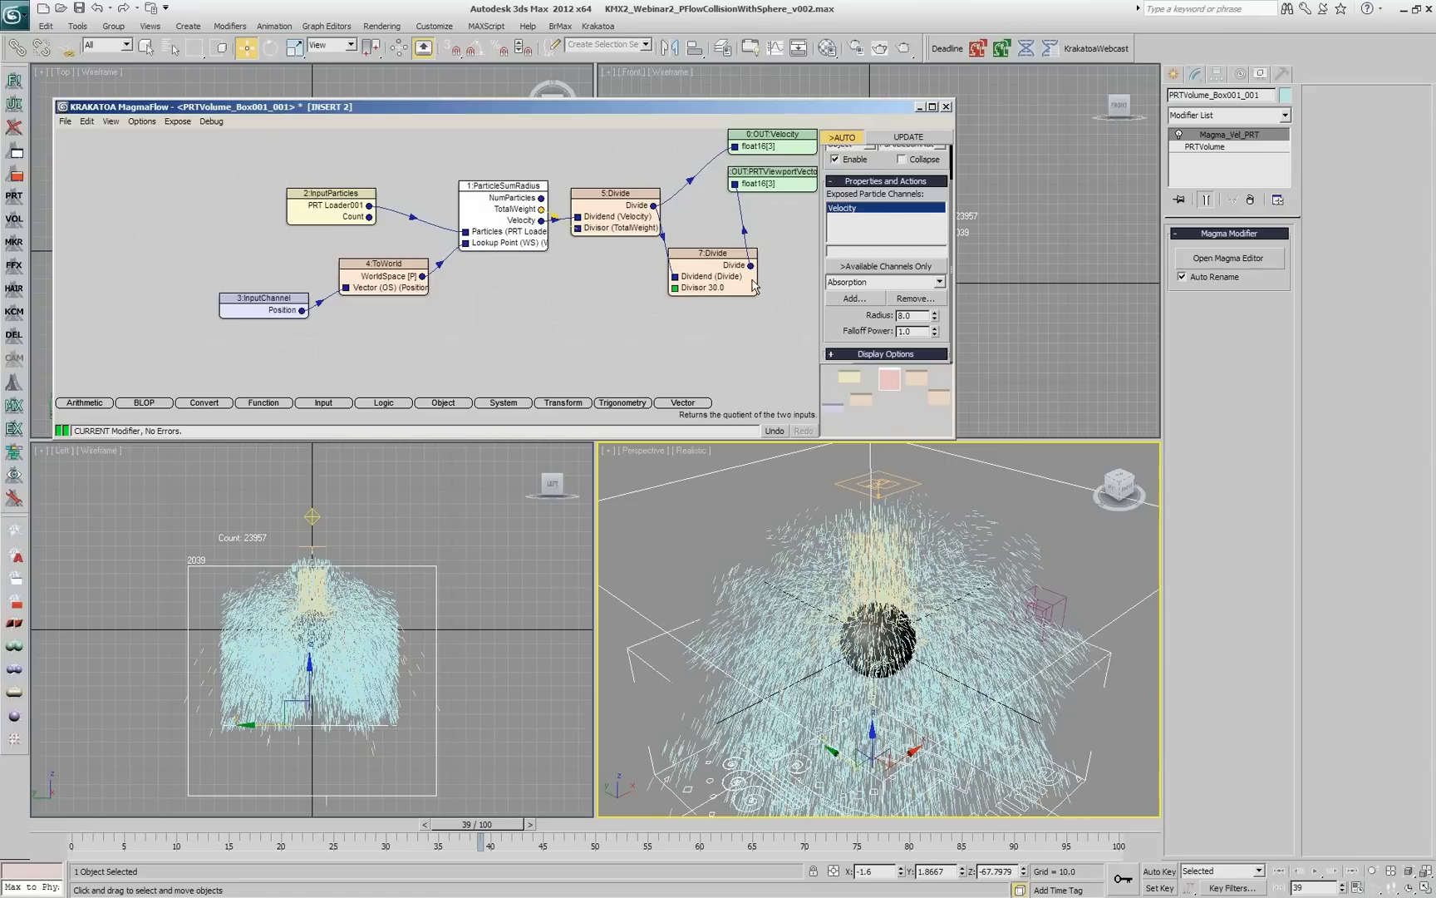
Step: Move the second Divide node closer to the first and add a third output node set to the Selection channel
drag(731, 264, 724, 241)
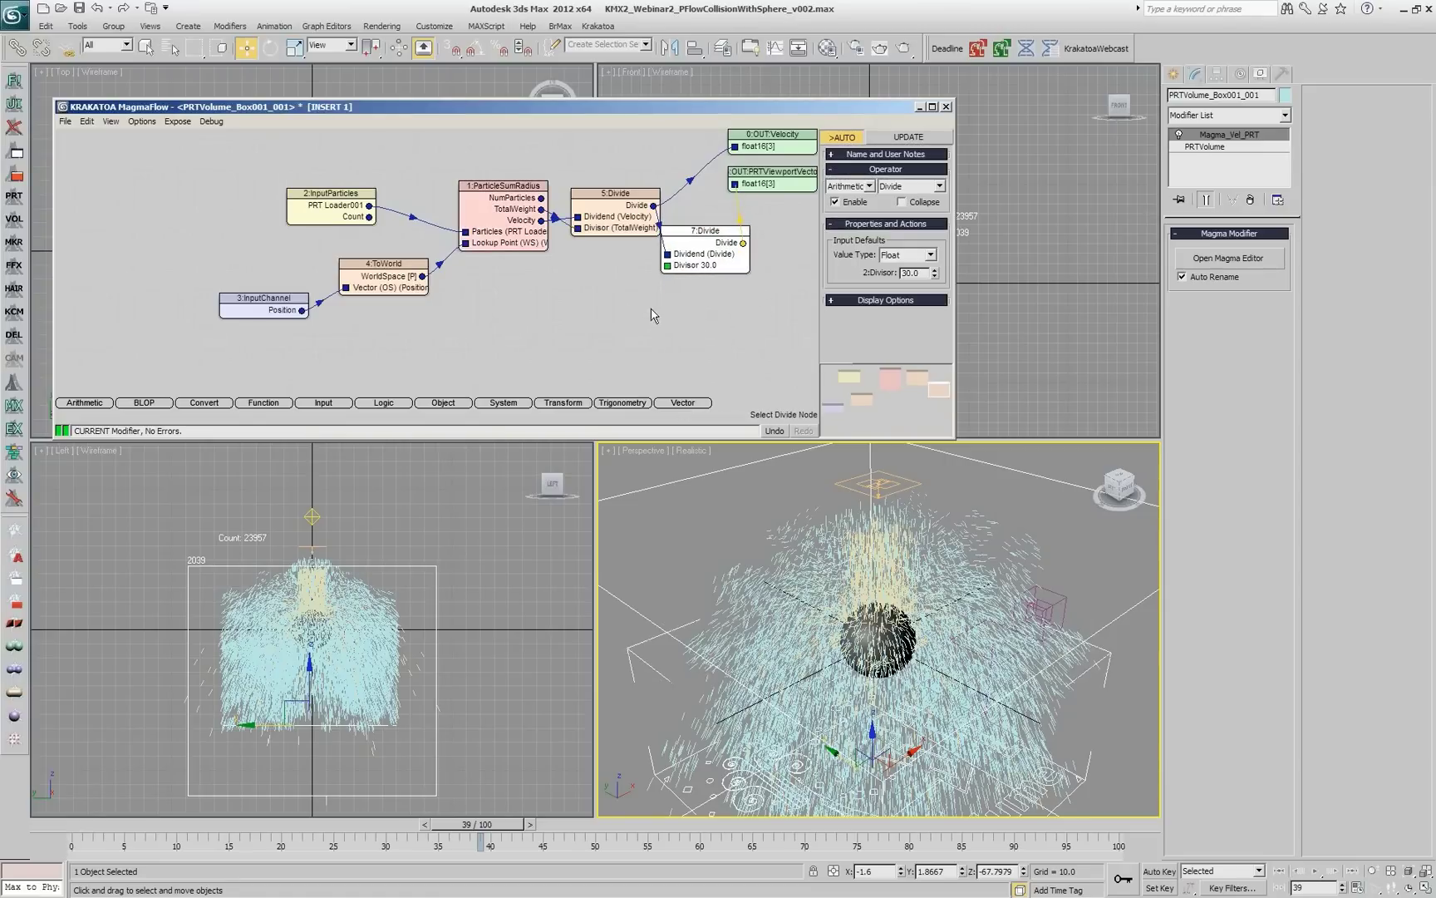
middle_drag(616, 300, 494, 282)
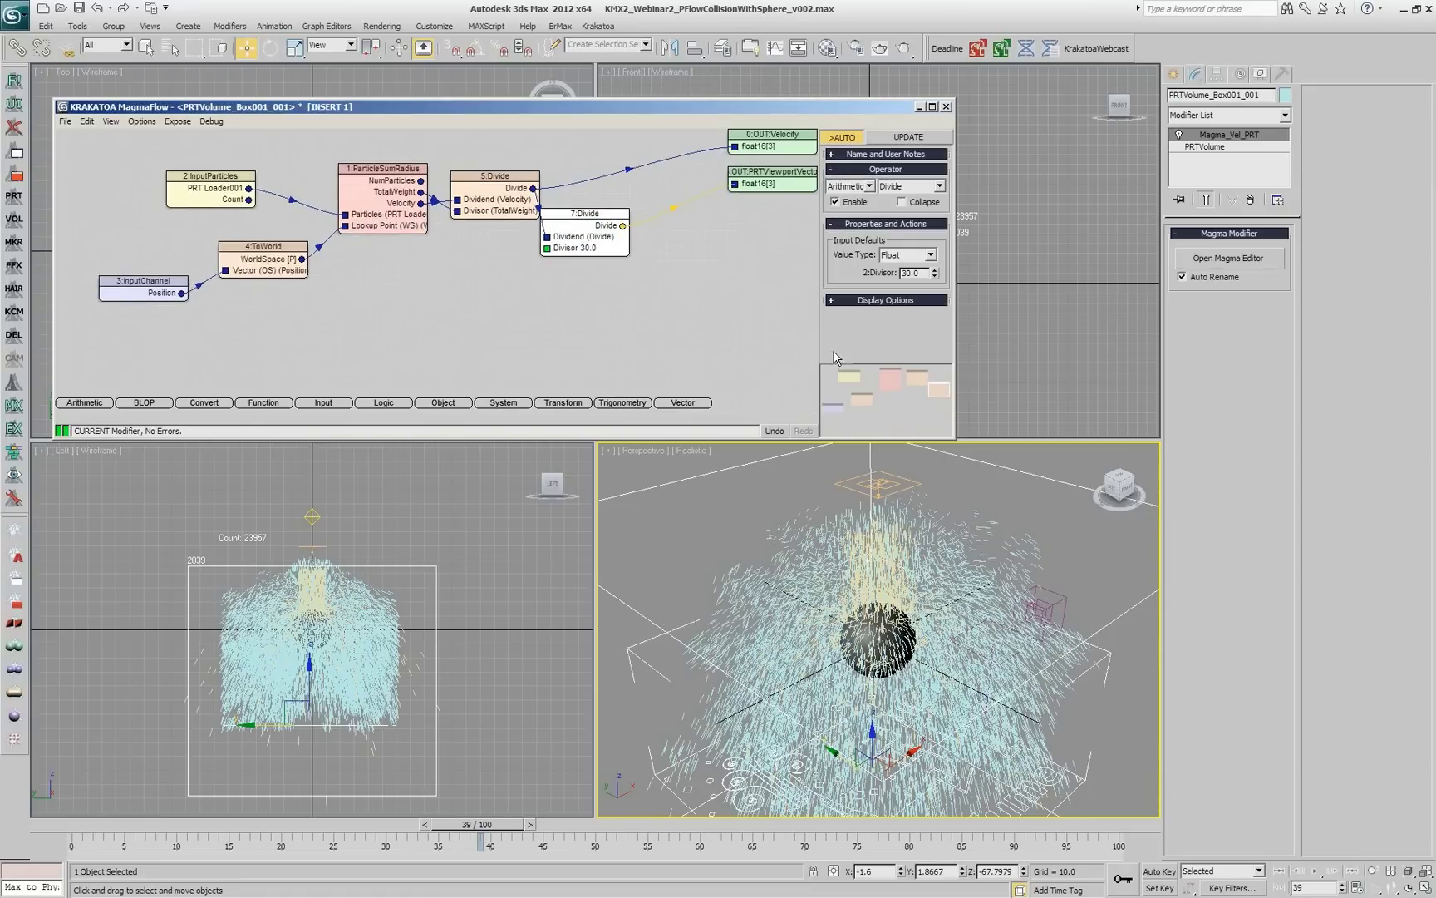
click(712, 247)
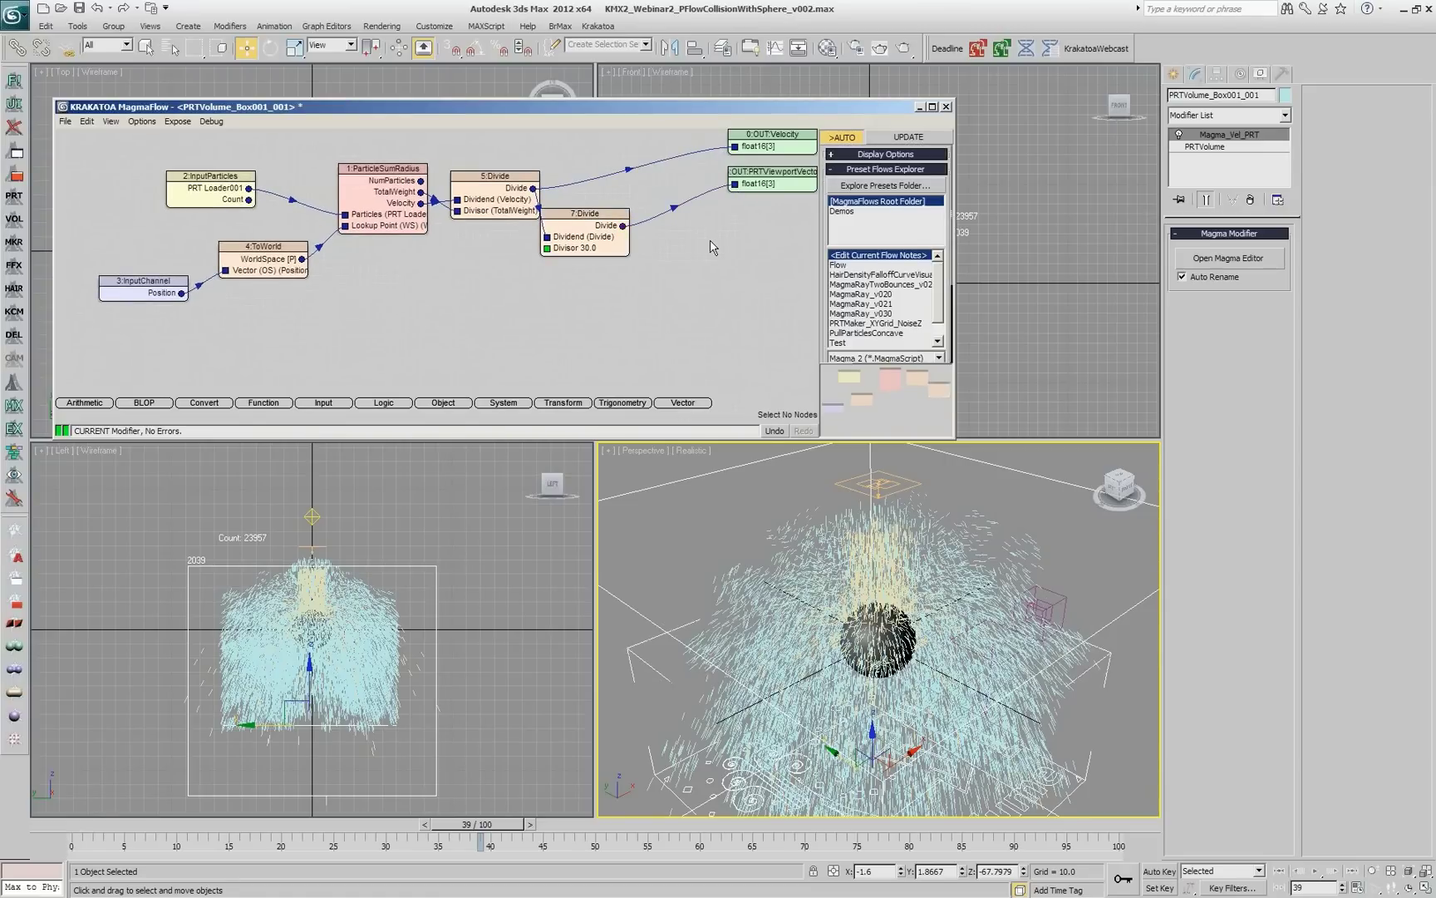
key(o)
scroll(941, 304, down, 3)
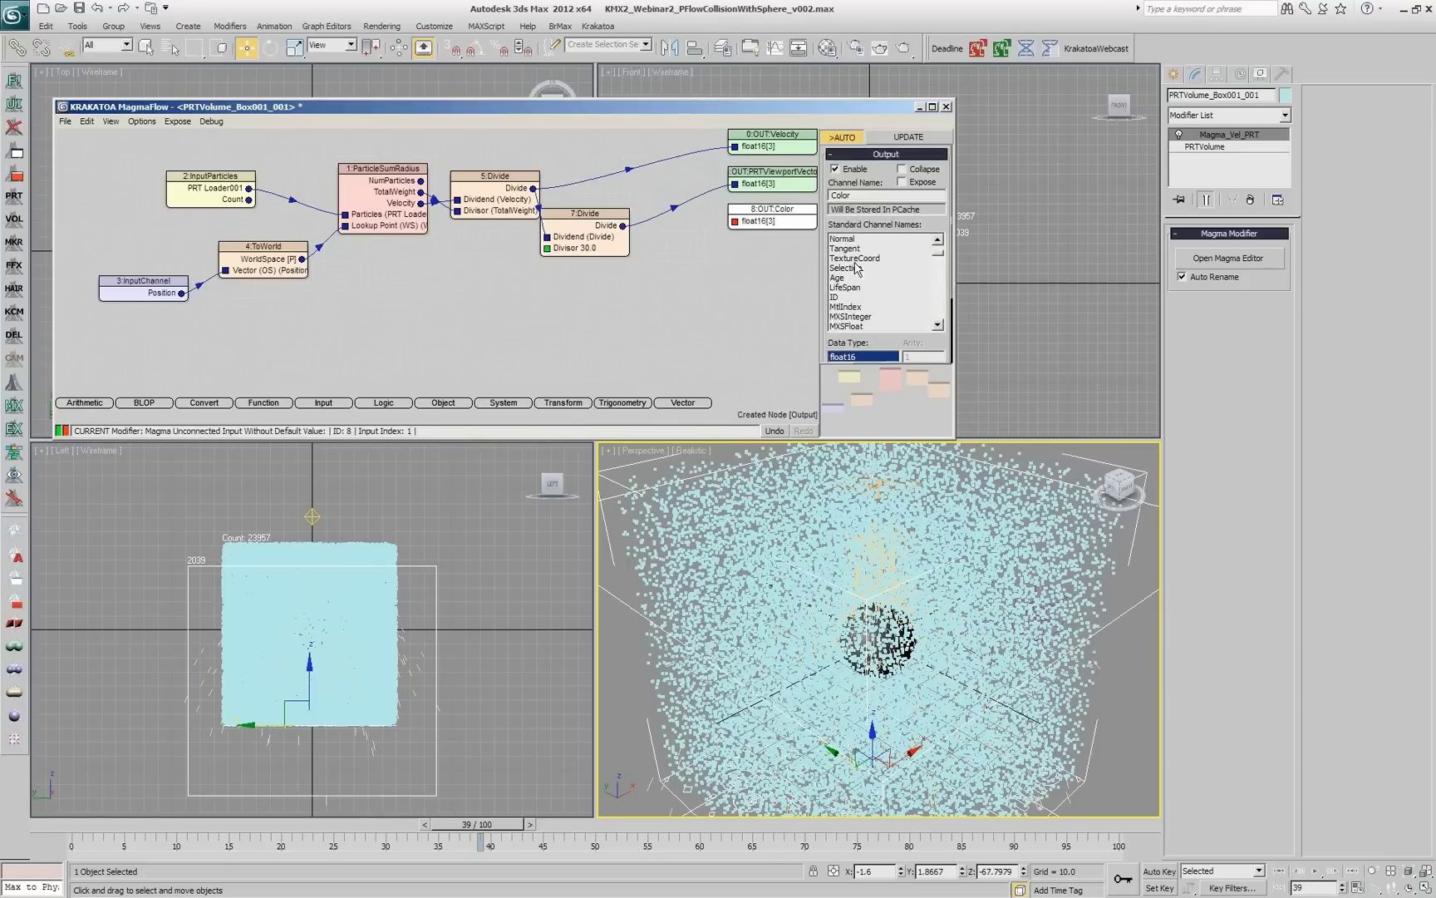
click(857, 268)
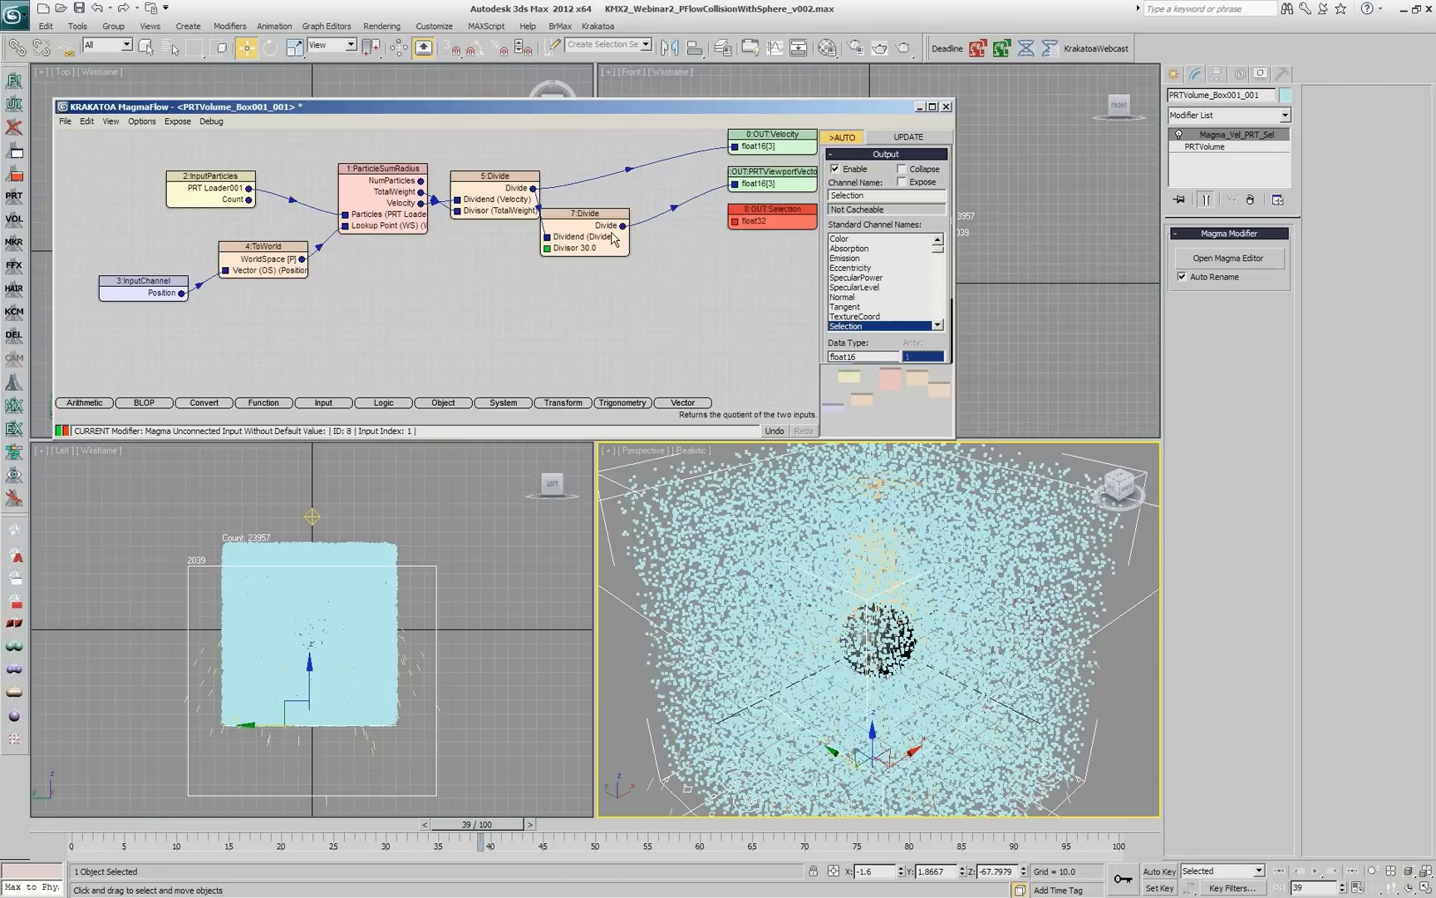
Step: Add an Equal logic node comparing the ParticleSumRadius NumParticles output with 0.0
click(415, 184)
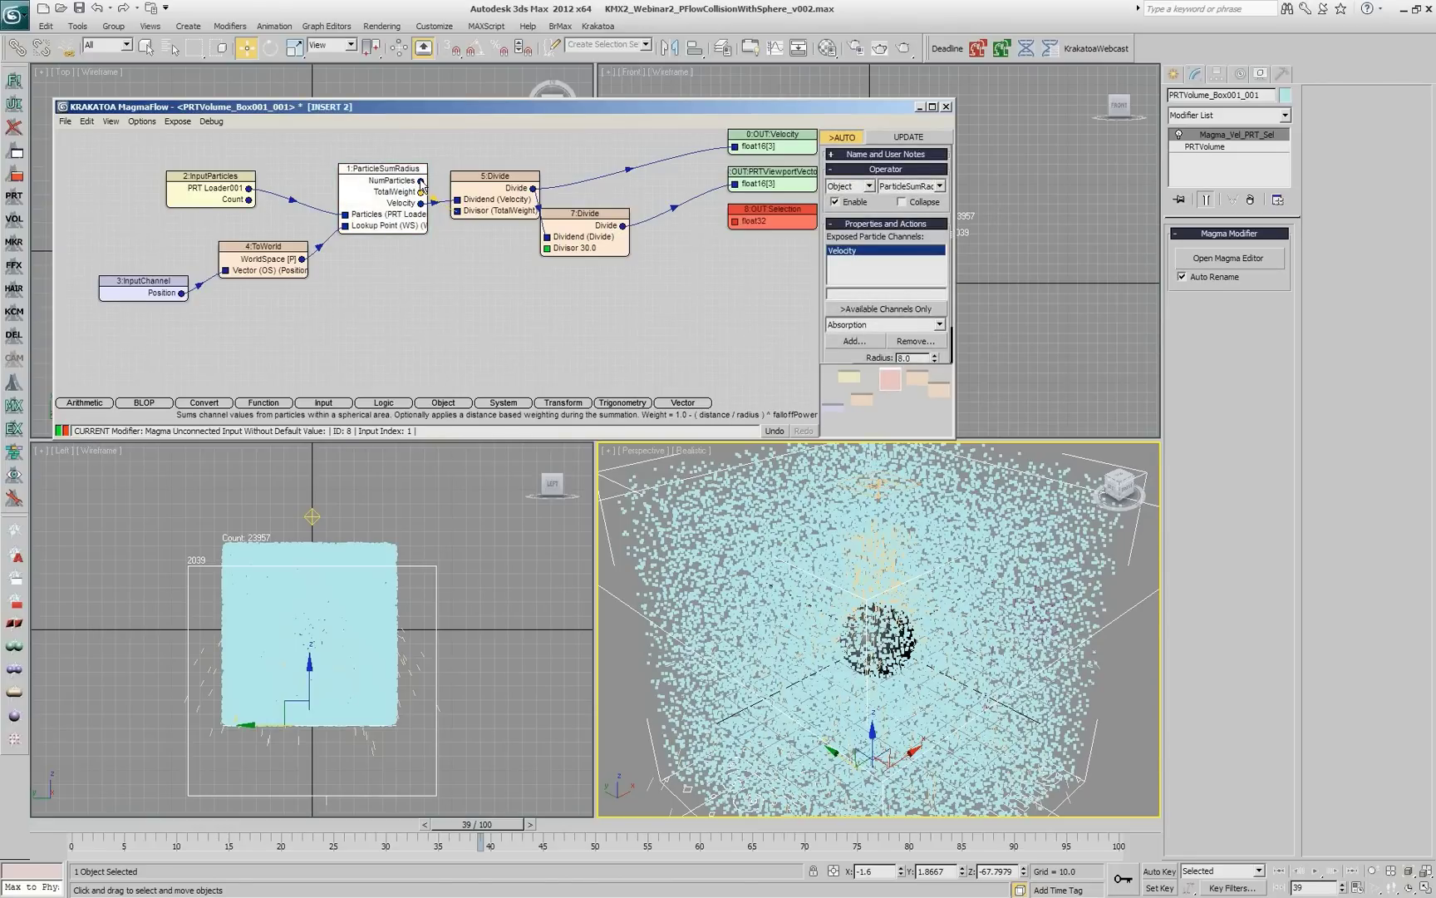
drag(420, 181, 499, 301)
mouse_move(542, 376)
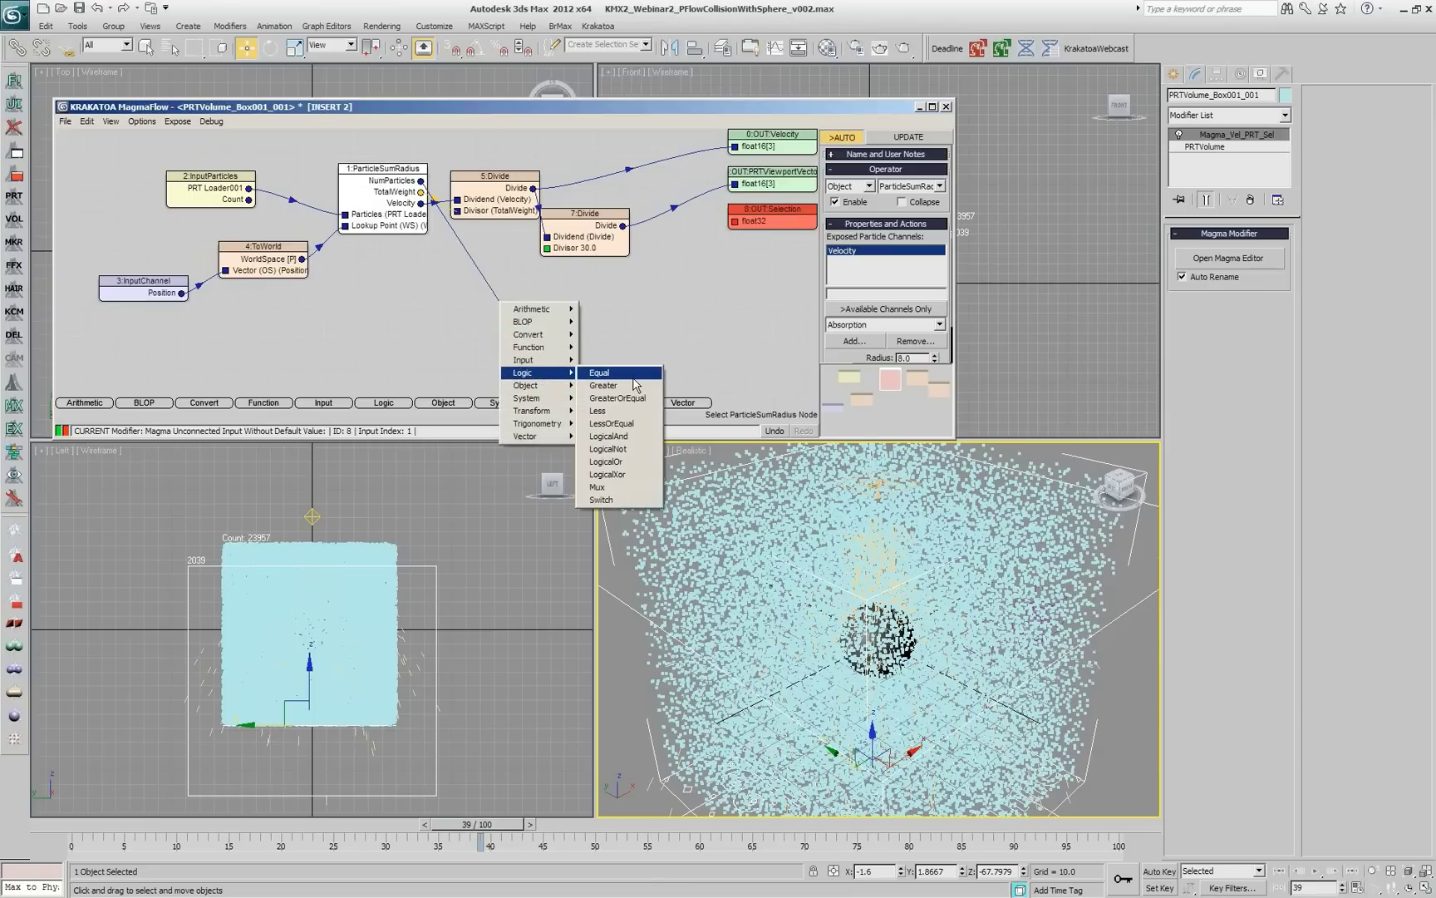
click(634, 376)
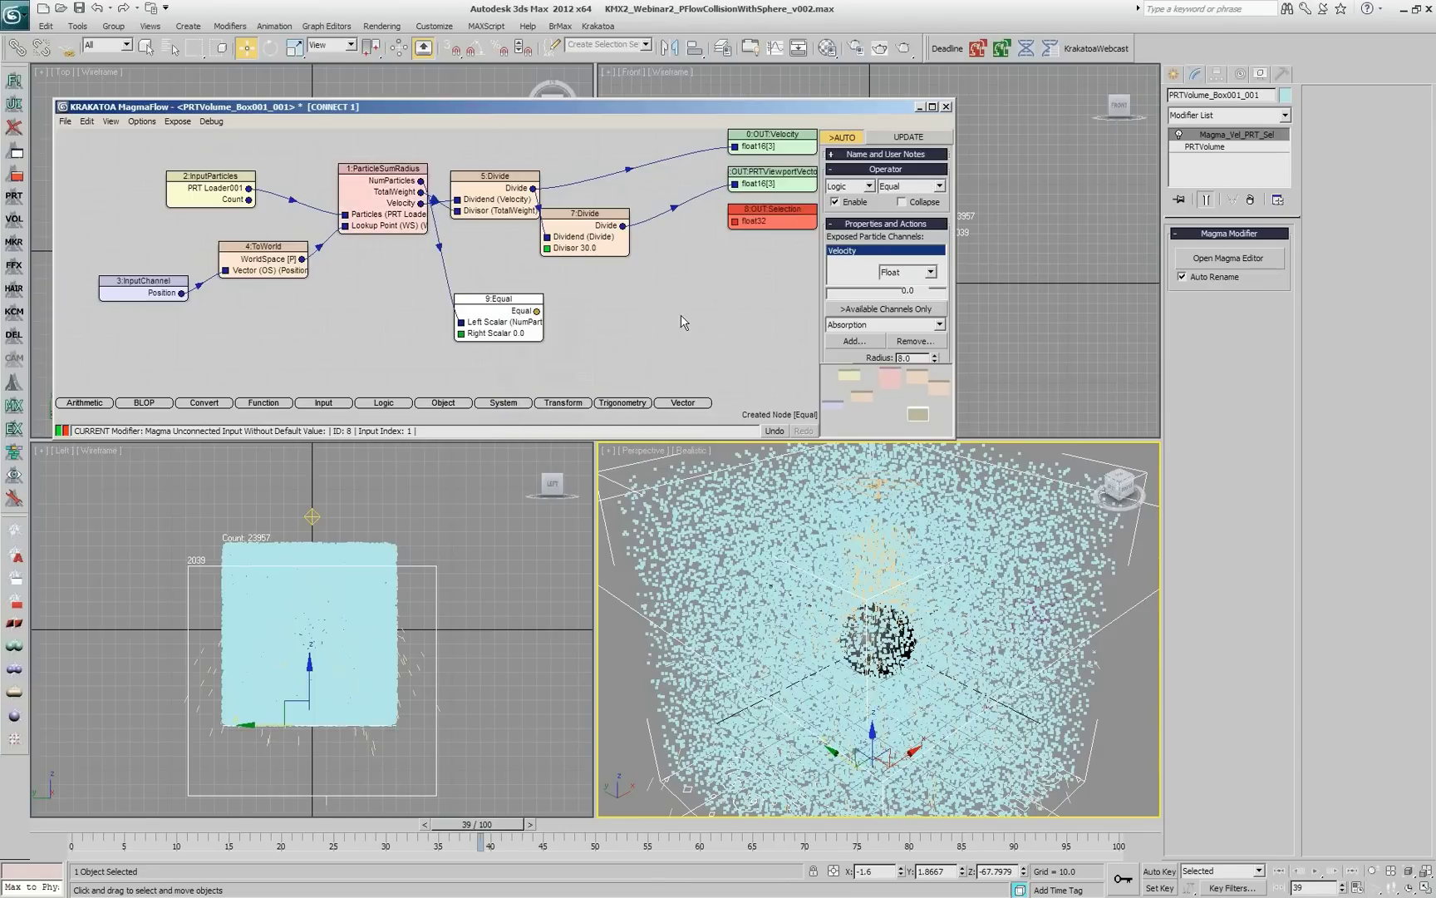
Step: Set the Equal node's value type to Integer and feed it to the Selection output through a ToFloat conversion
click(930, 272)
click(905, 294)
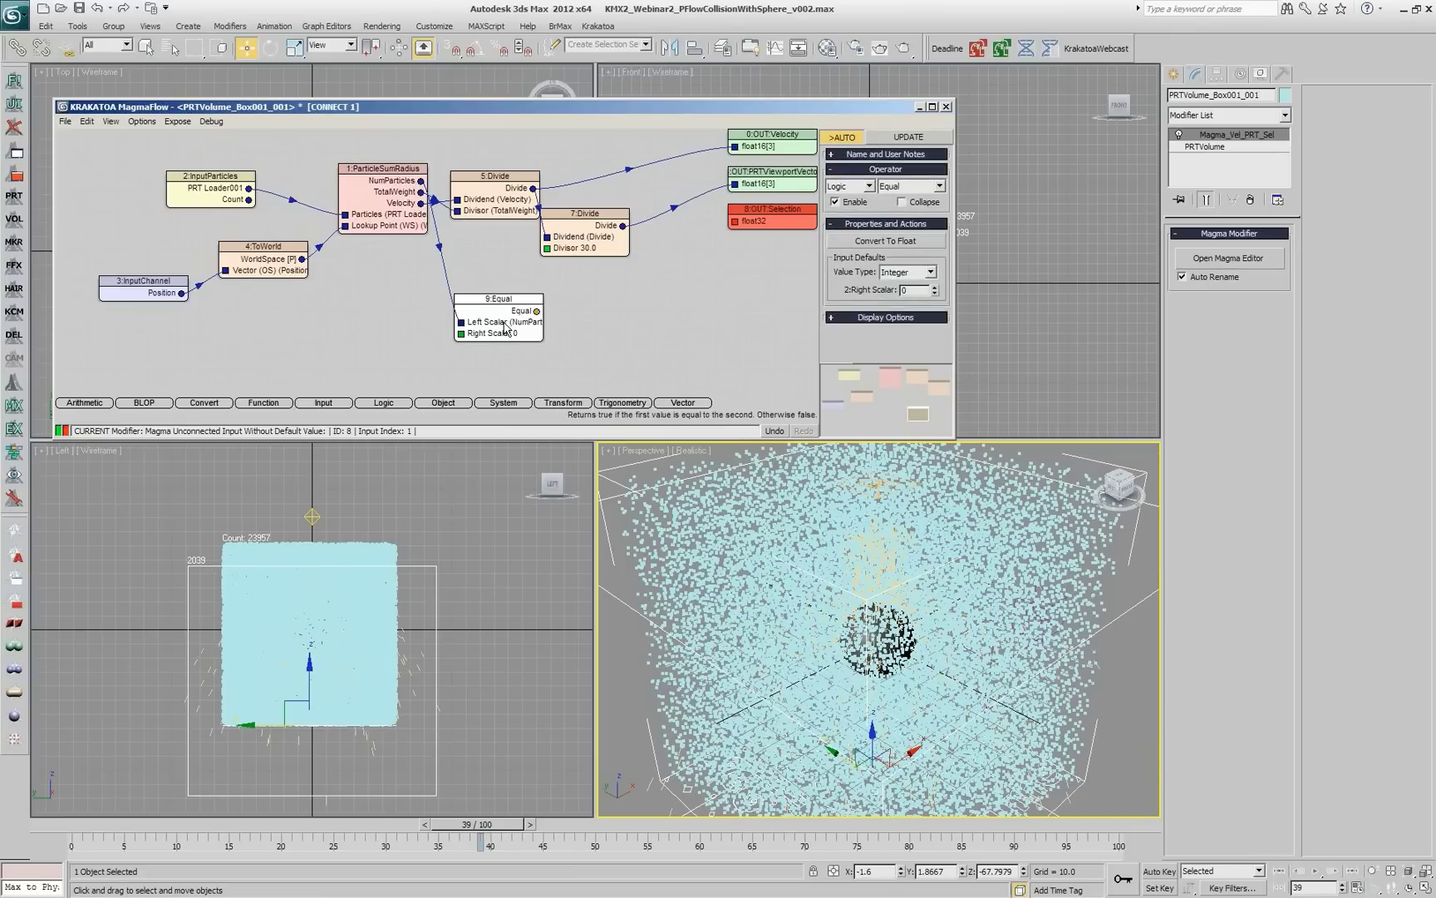
drag(538, 313, 733, 223)
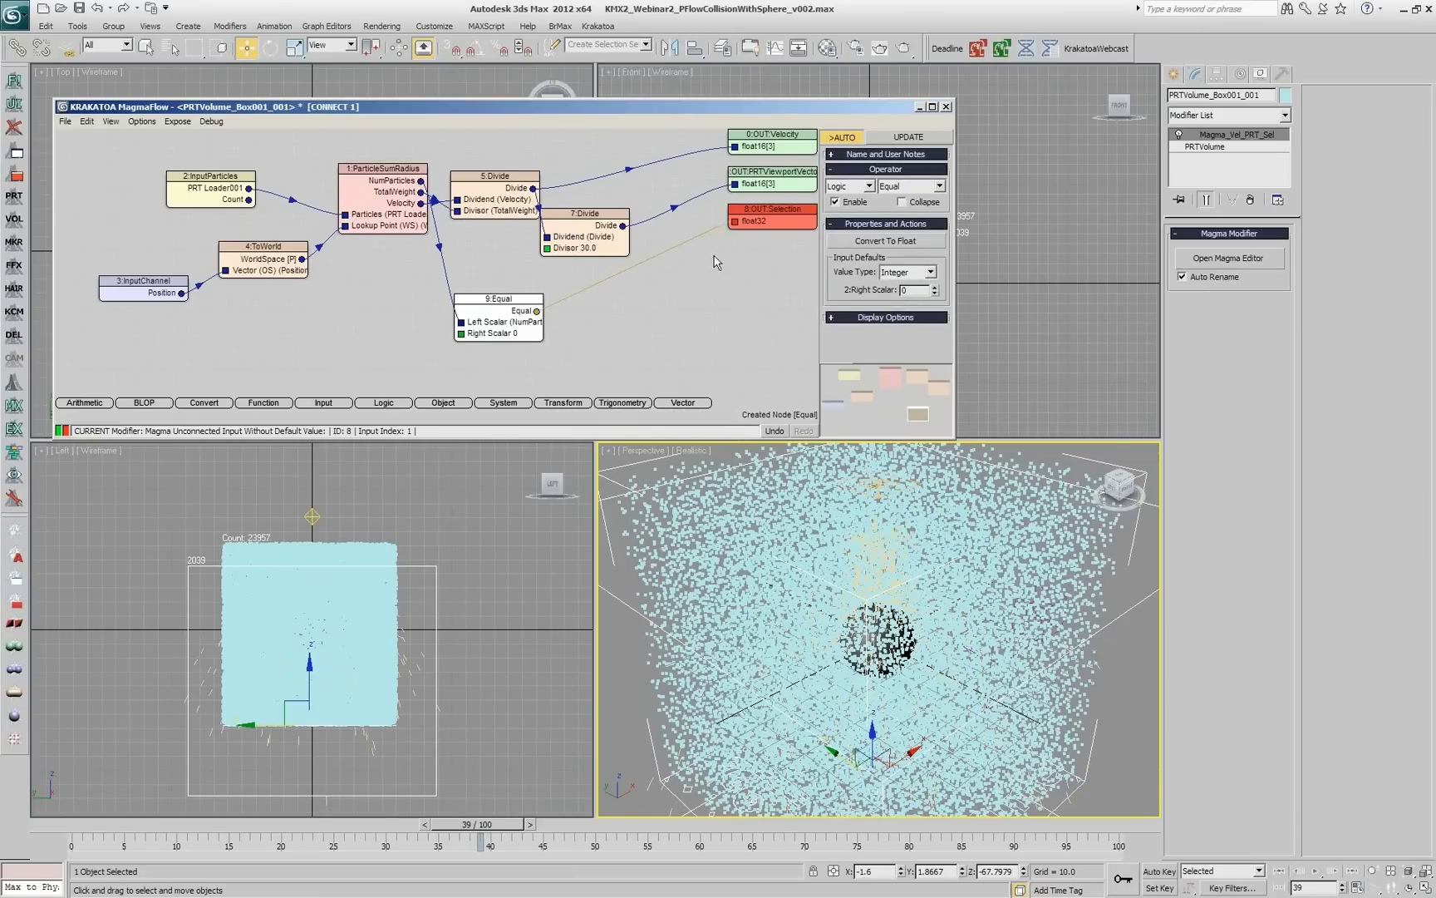
click(906, 243)
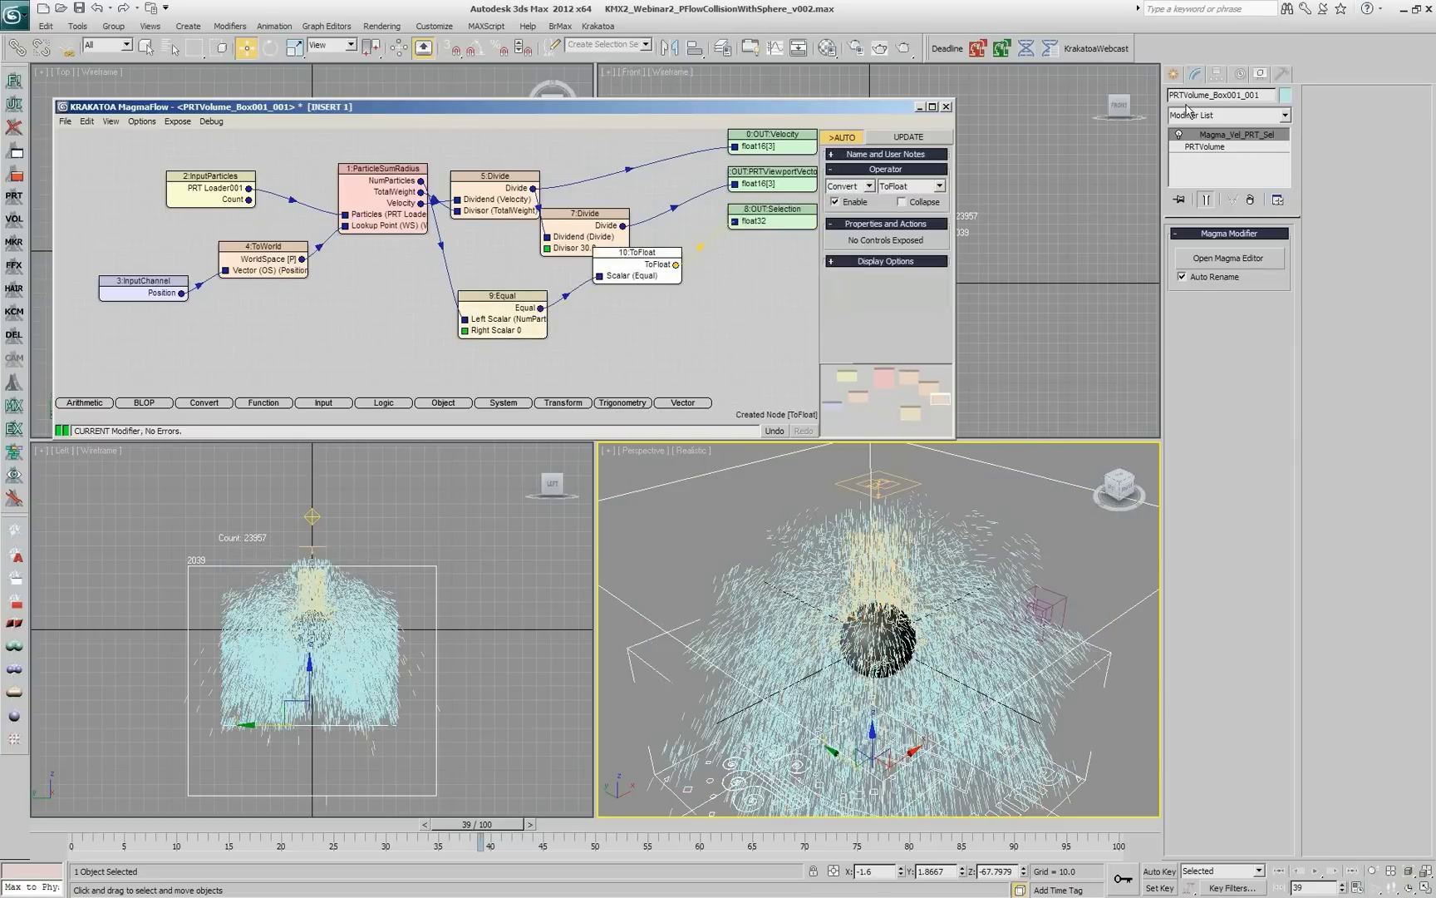
Step: Add a Krakatoa Delete modifier to the PRT Volume and check the animation by scrubbing to frames 46 and 41
click(15, 335)
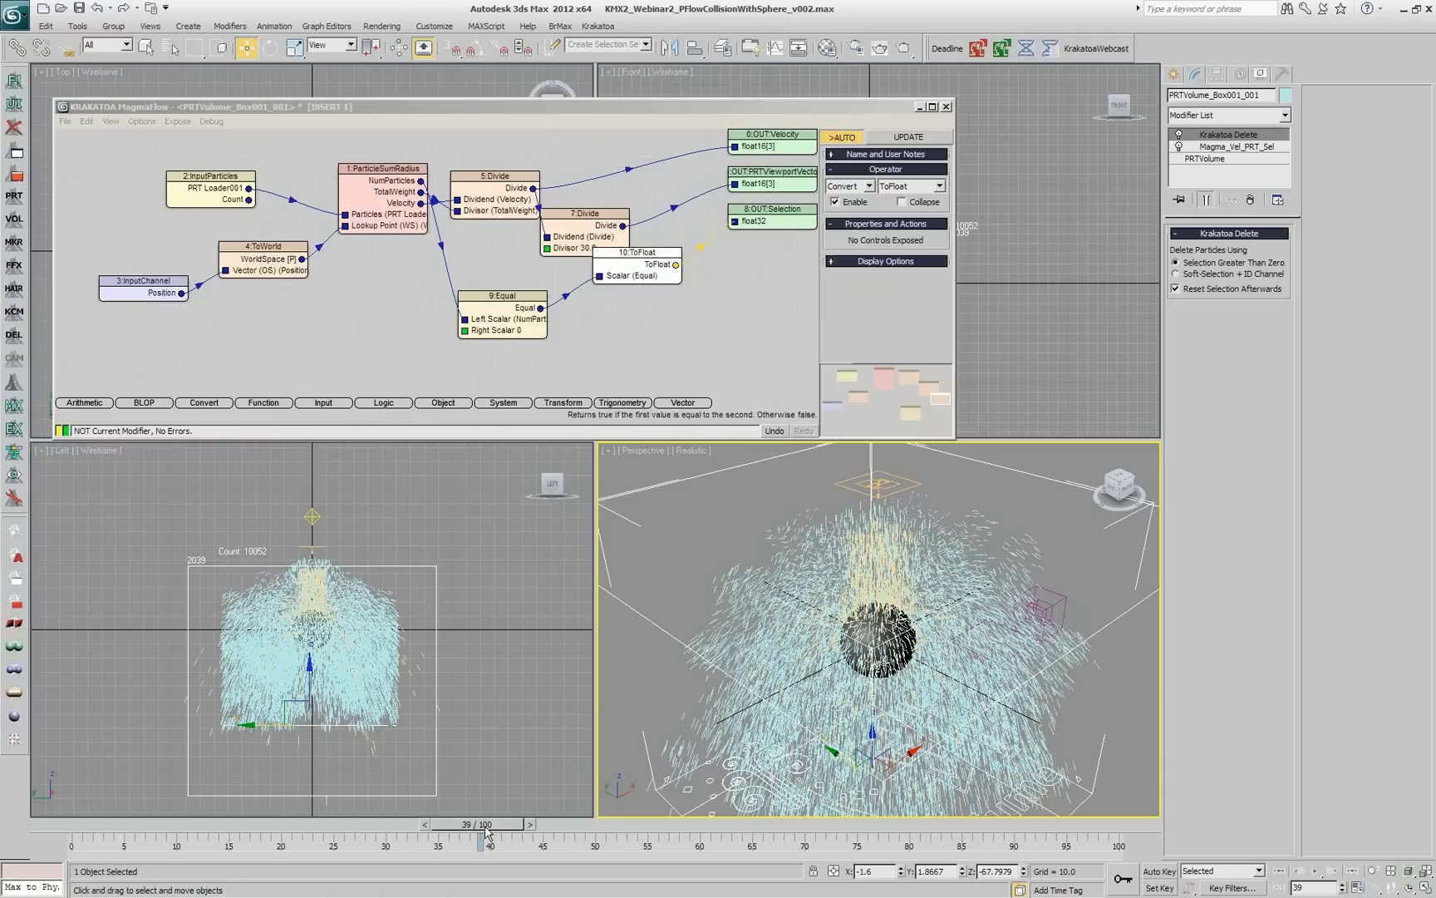
drag(487, 831, 565, 823)
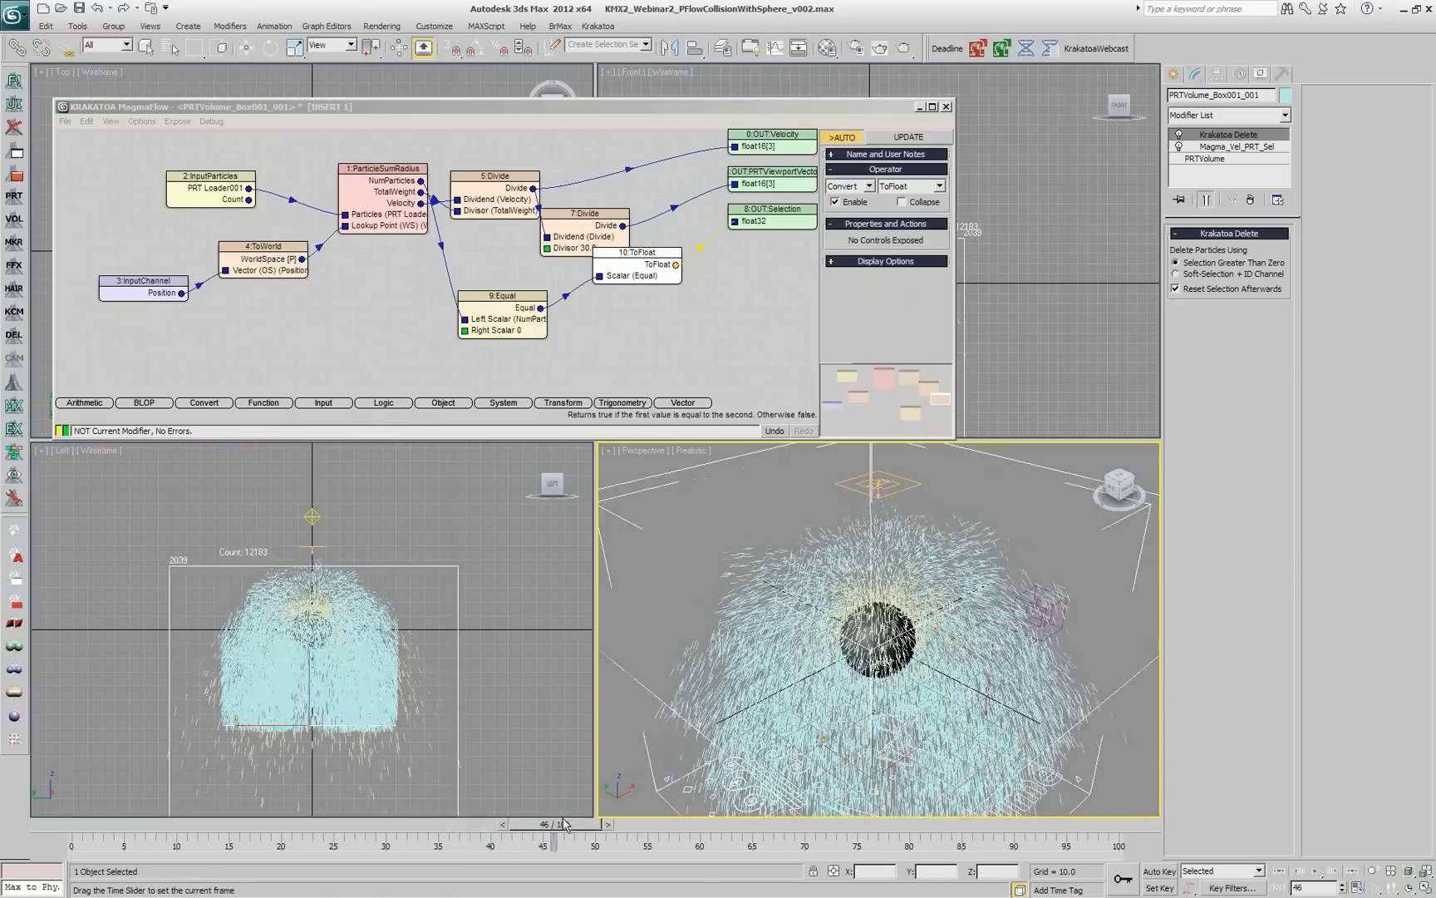
key(w)
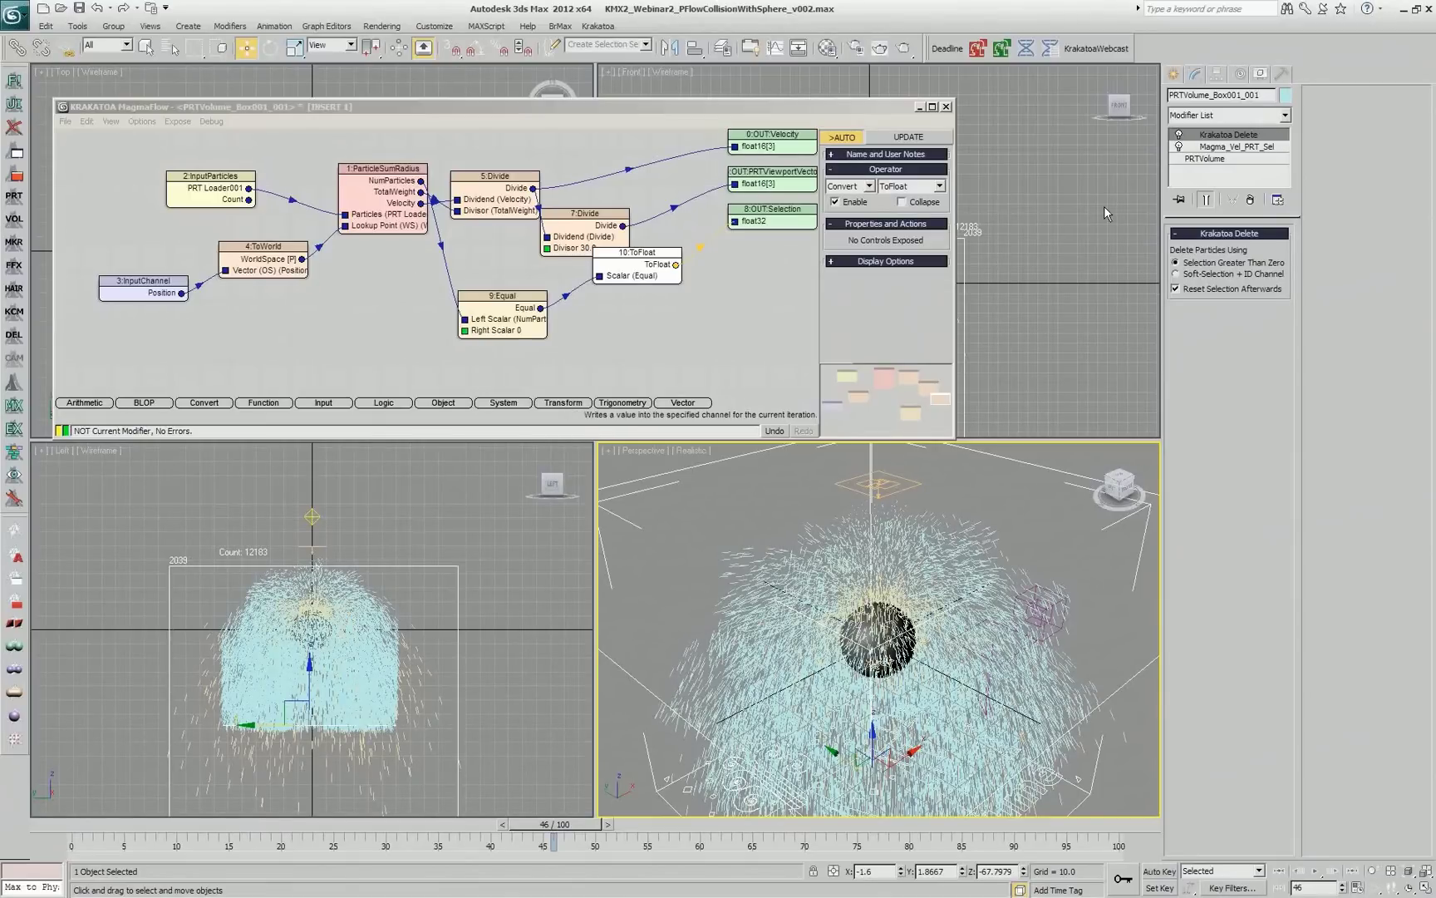
drag(586, 826, 500, 838)
key(w)
key(w)
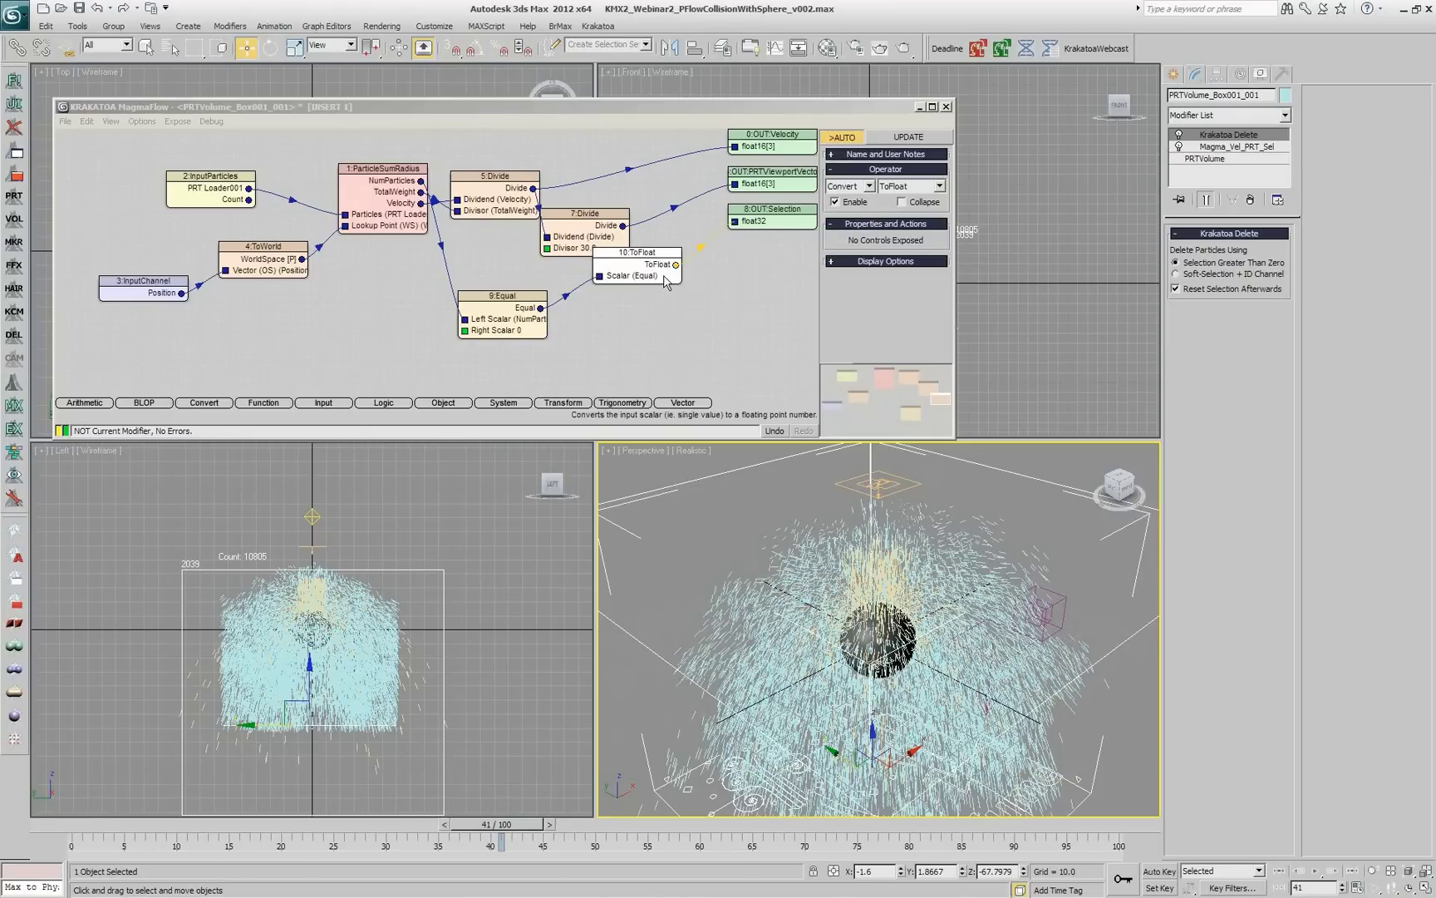
Step: Tidy the flow by repositioning the ToFloat and second Divide nodes, and close the Magma editor
drag(666, 275, 674, 304)
click(711, 352)
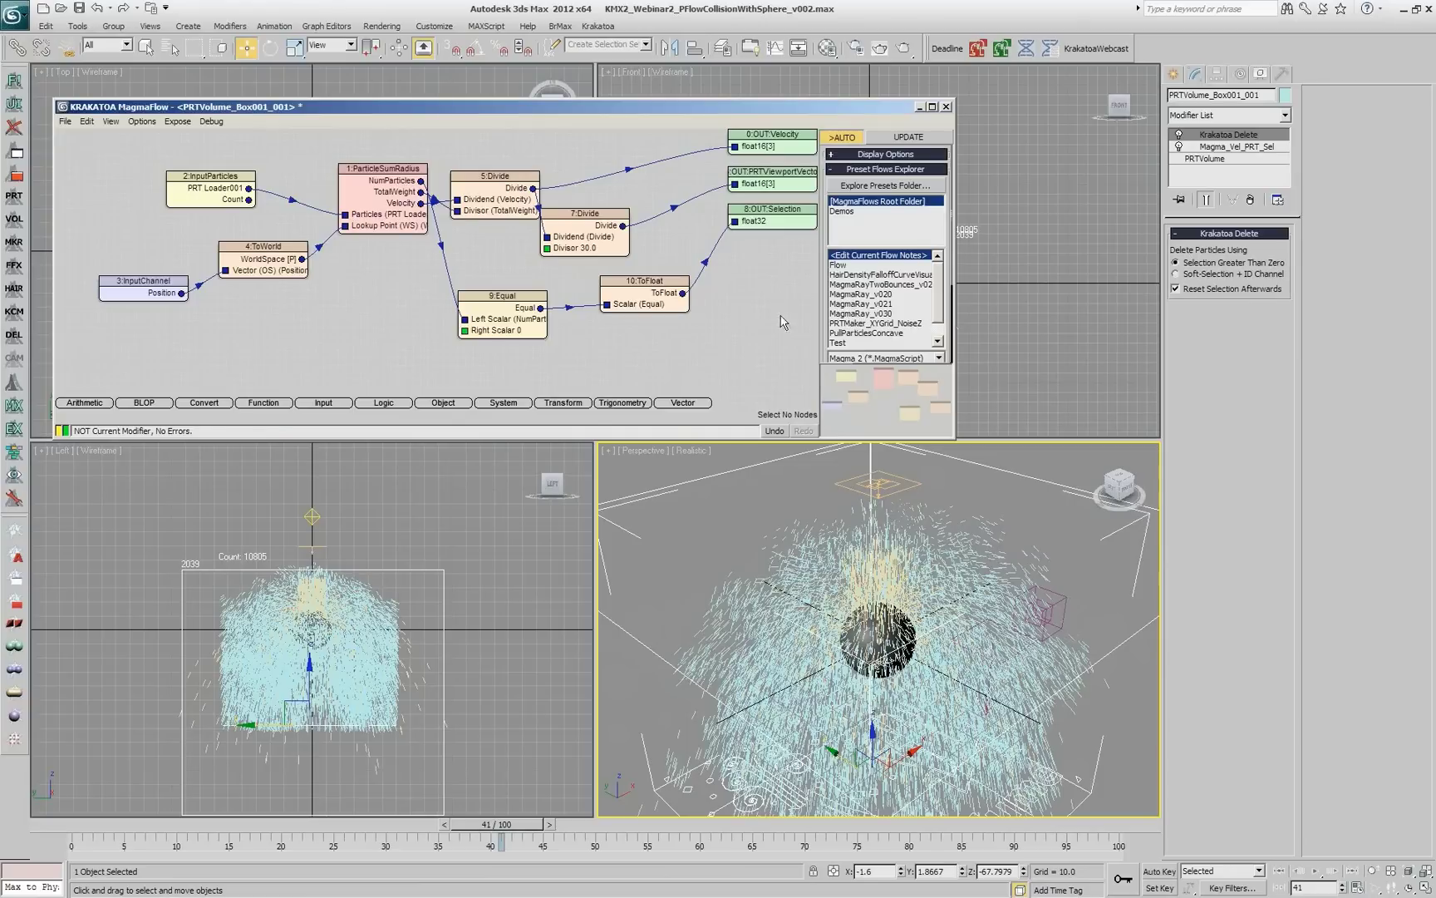
drag(597, 235, 613, 229)
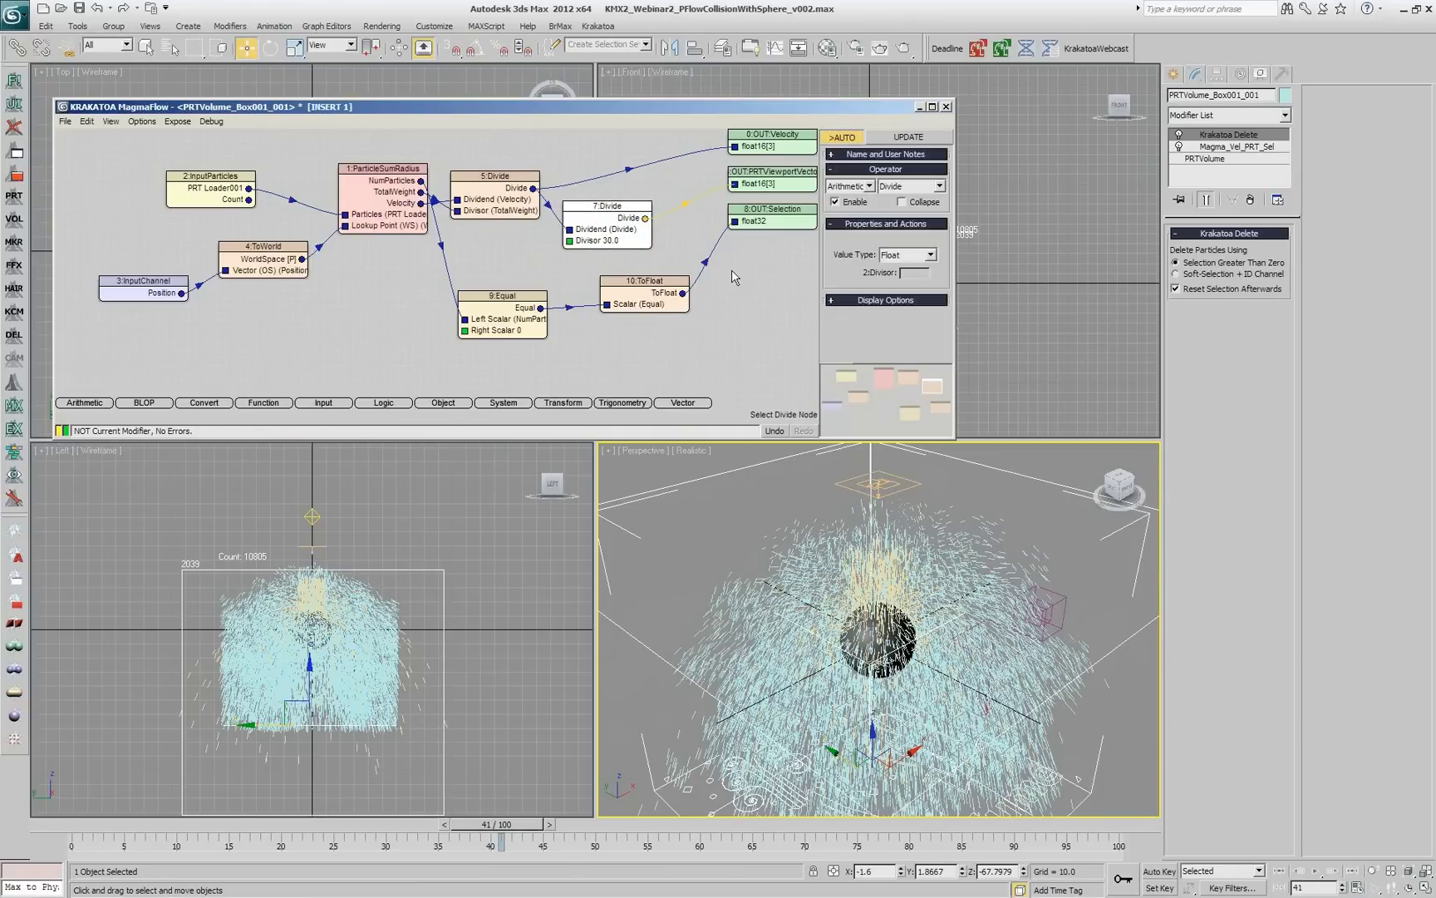
click(946, 107)
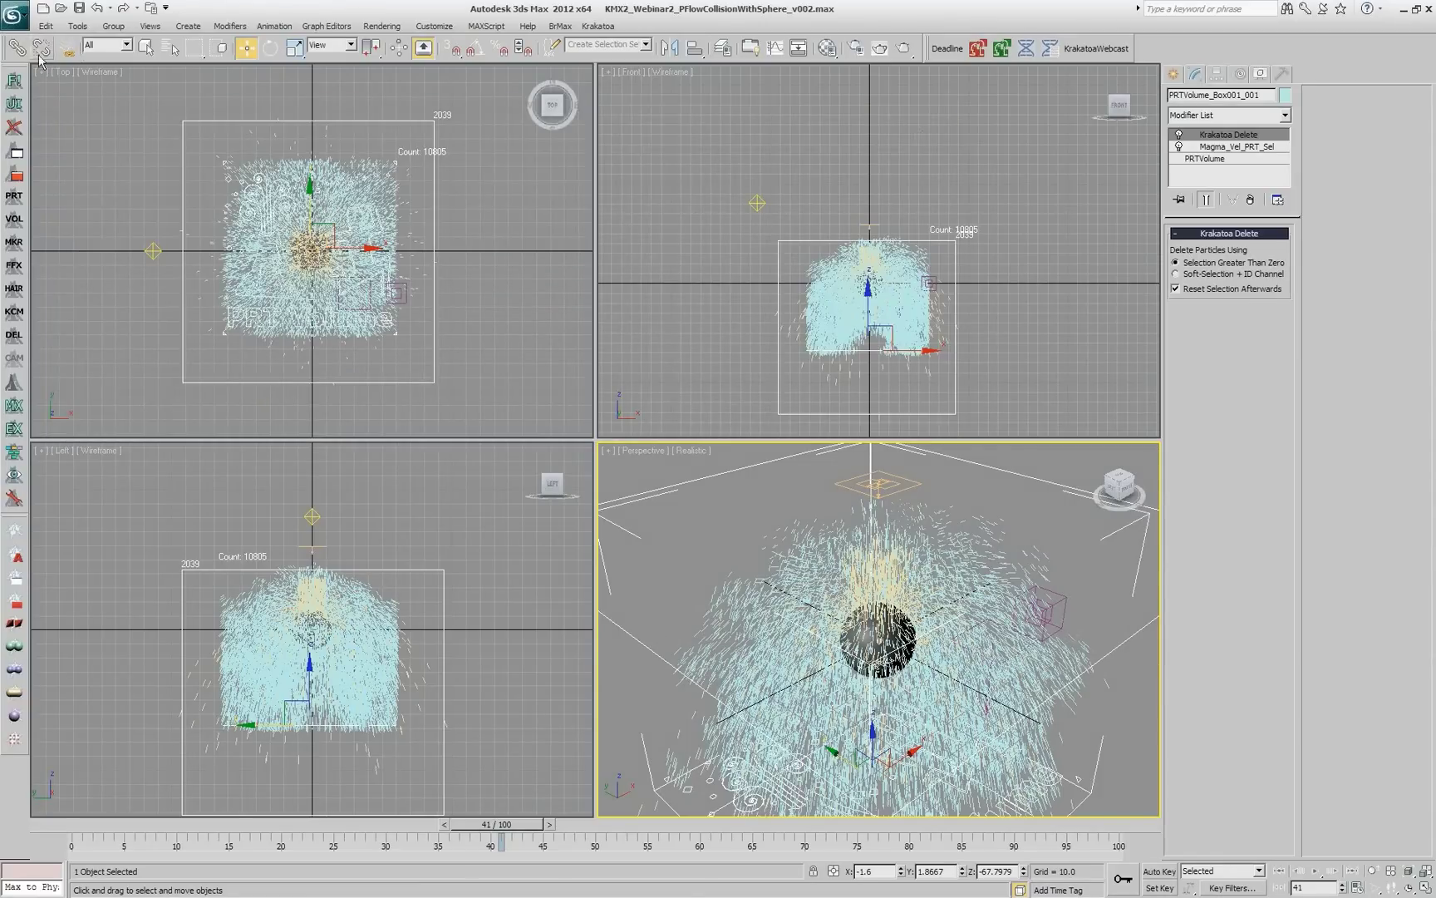
Step: Reset to a new empty scene and confirm the reset
click(14, 17)
click(50, 79)
click(744, 502)
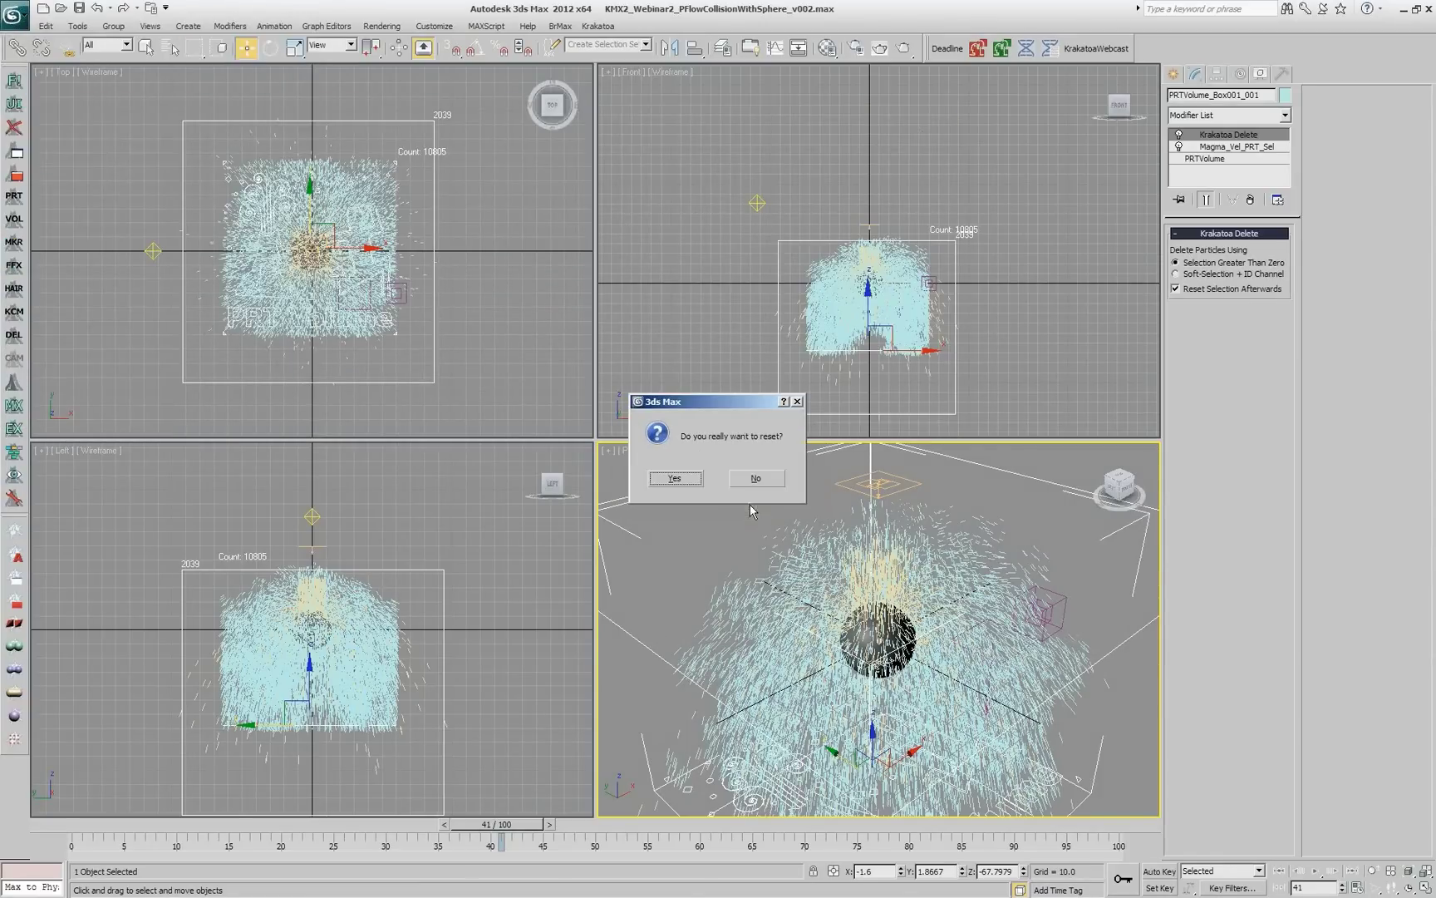
click(675, 476)
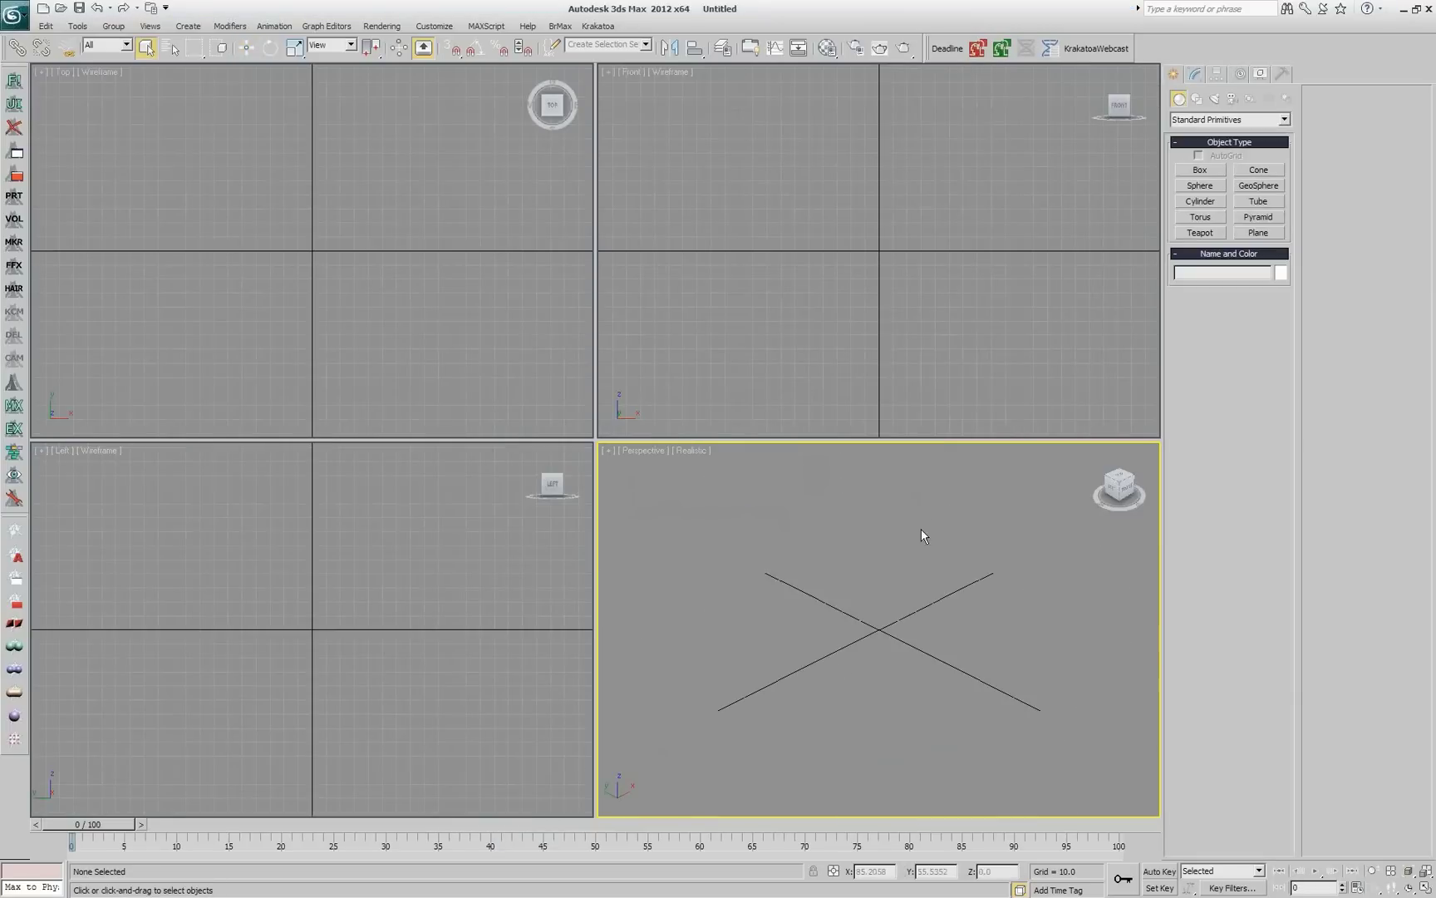
Step: Create a tall box with a base of about 149 by 172 units in the Perspective view
click(1200, 169)
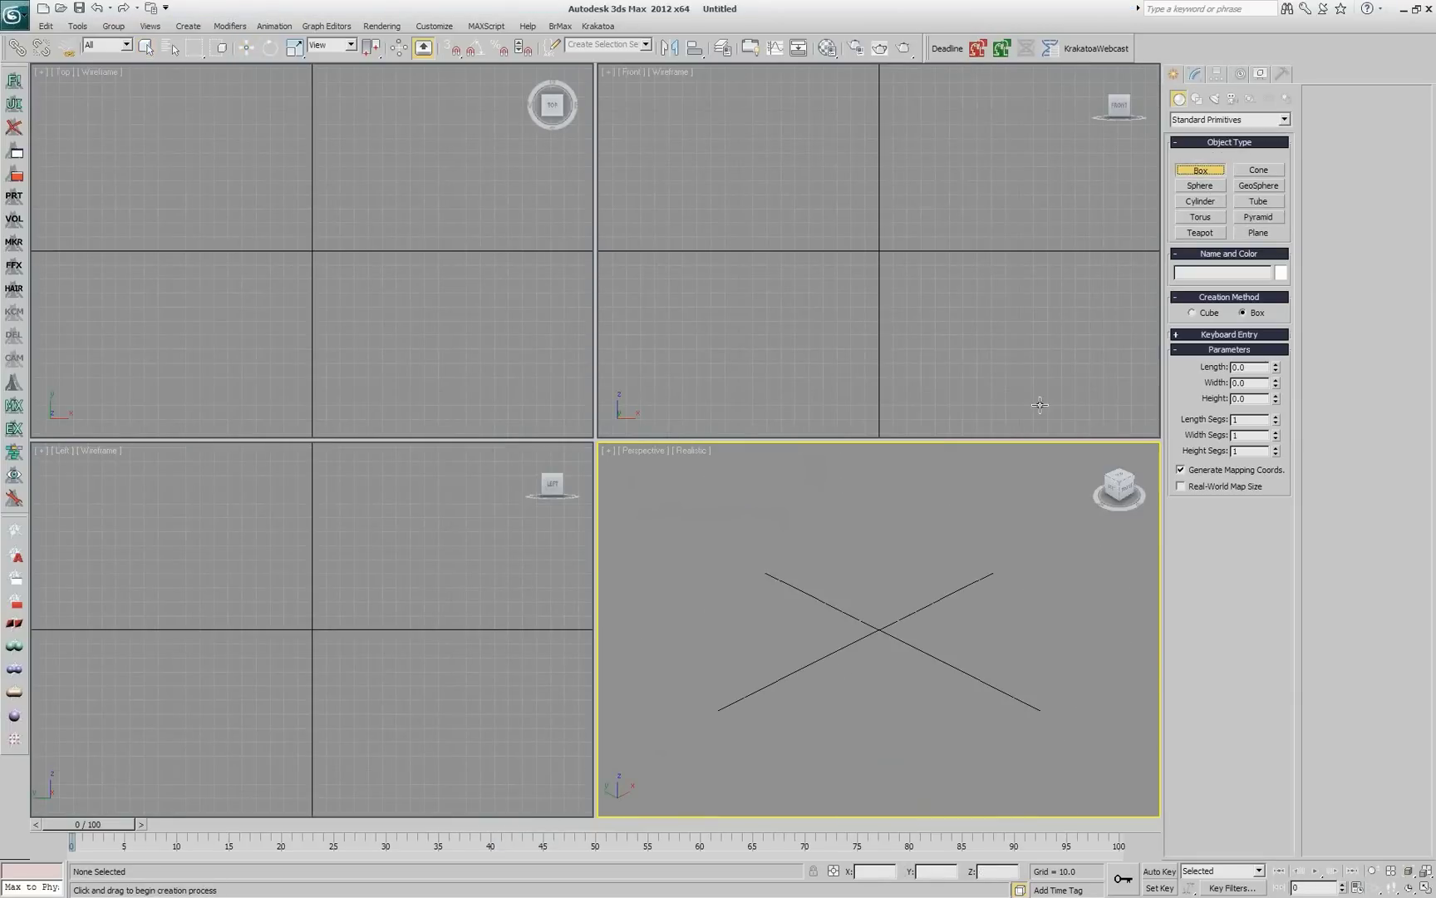
drag(905, 507, 878, 814)
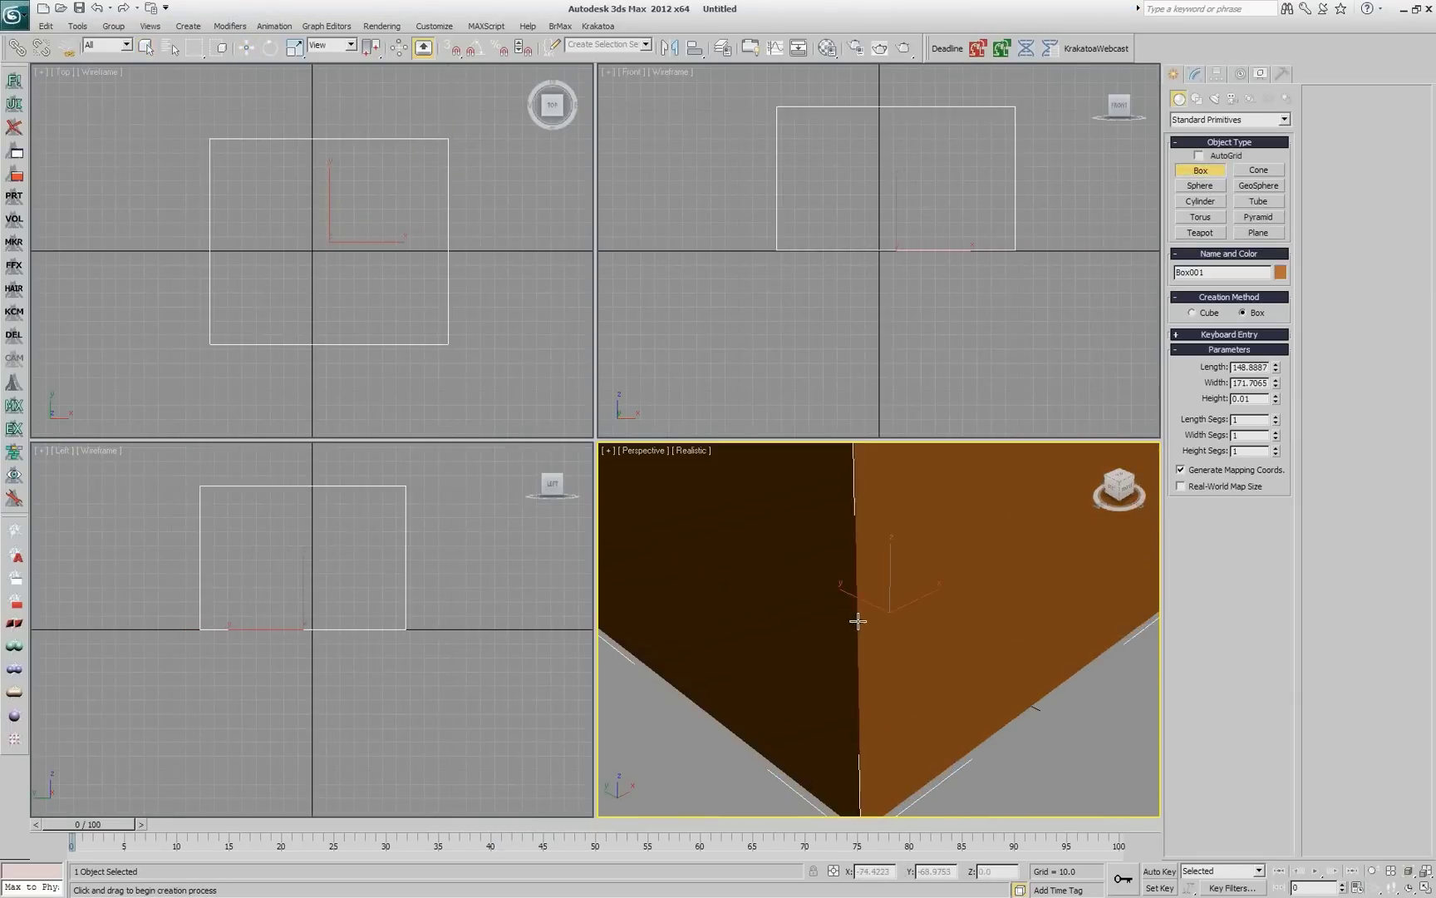
click(856, 618)
right_click(964, 515)
key(z)
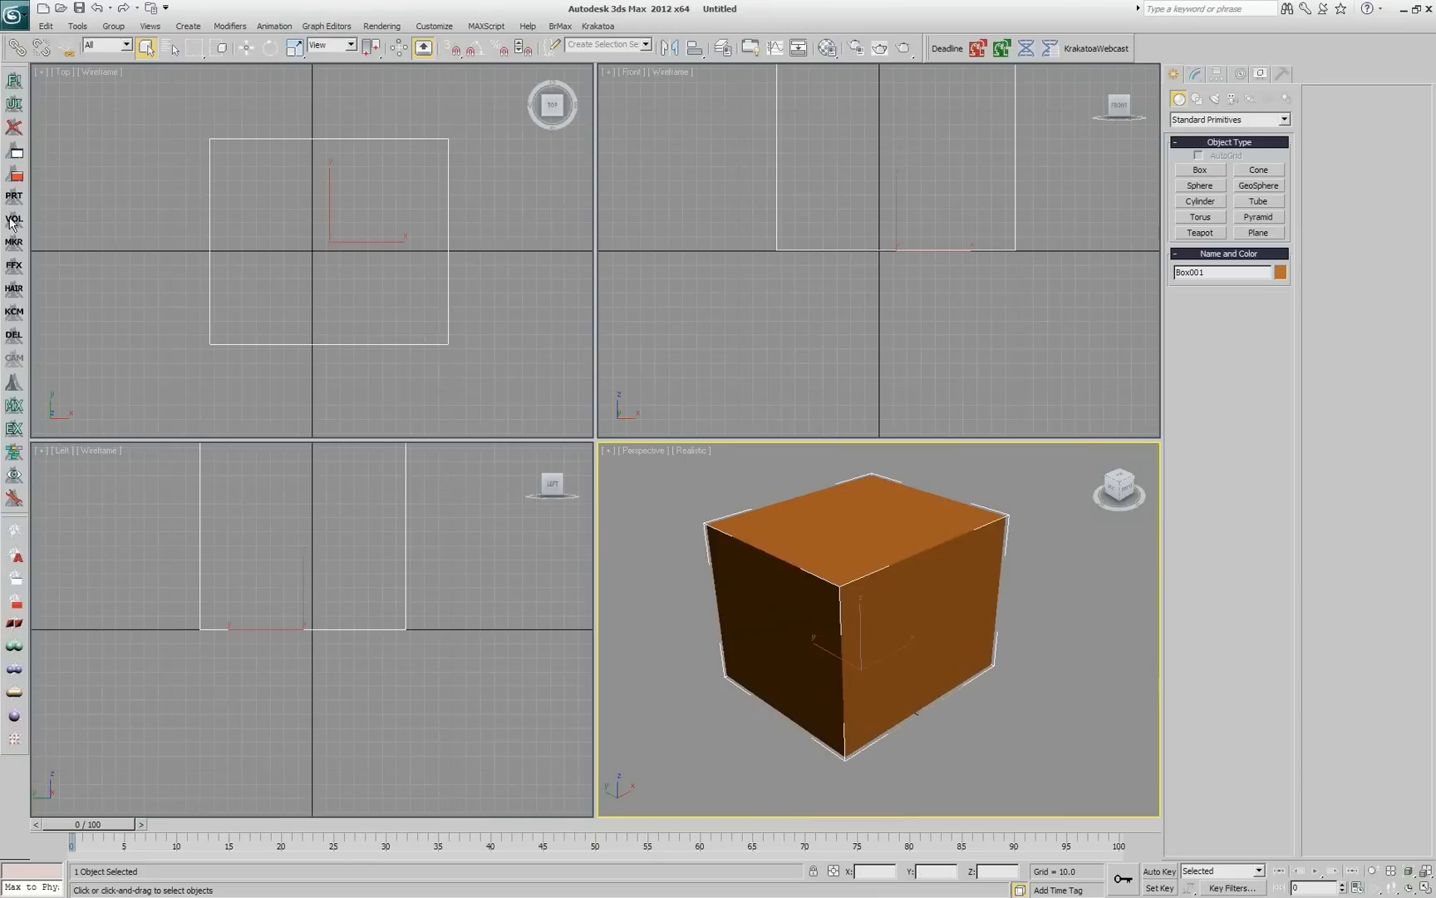
Step: Create two PRT Volume objects from the same box
click(14, 219)
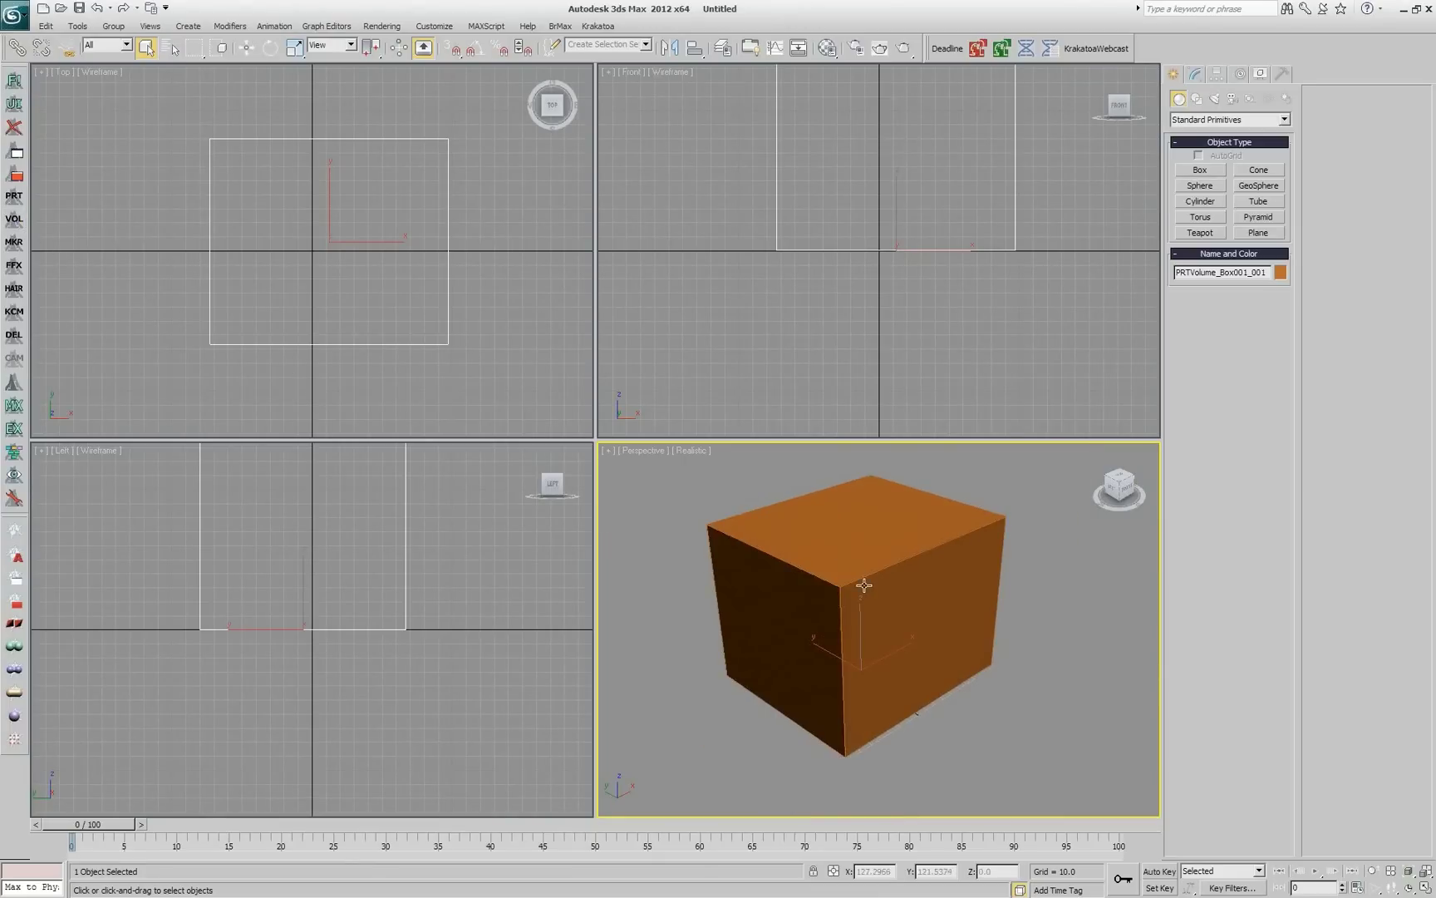
click(998, 615)
right_click(1029, 615)
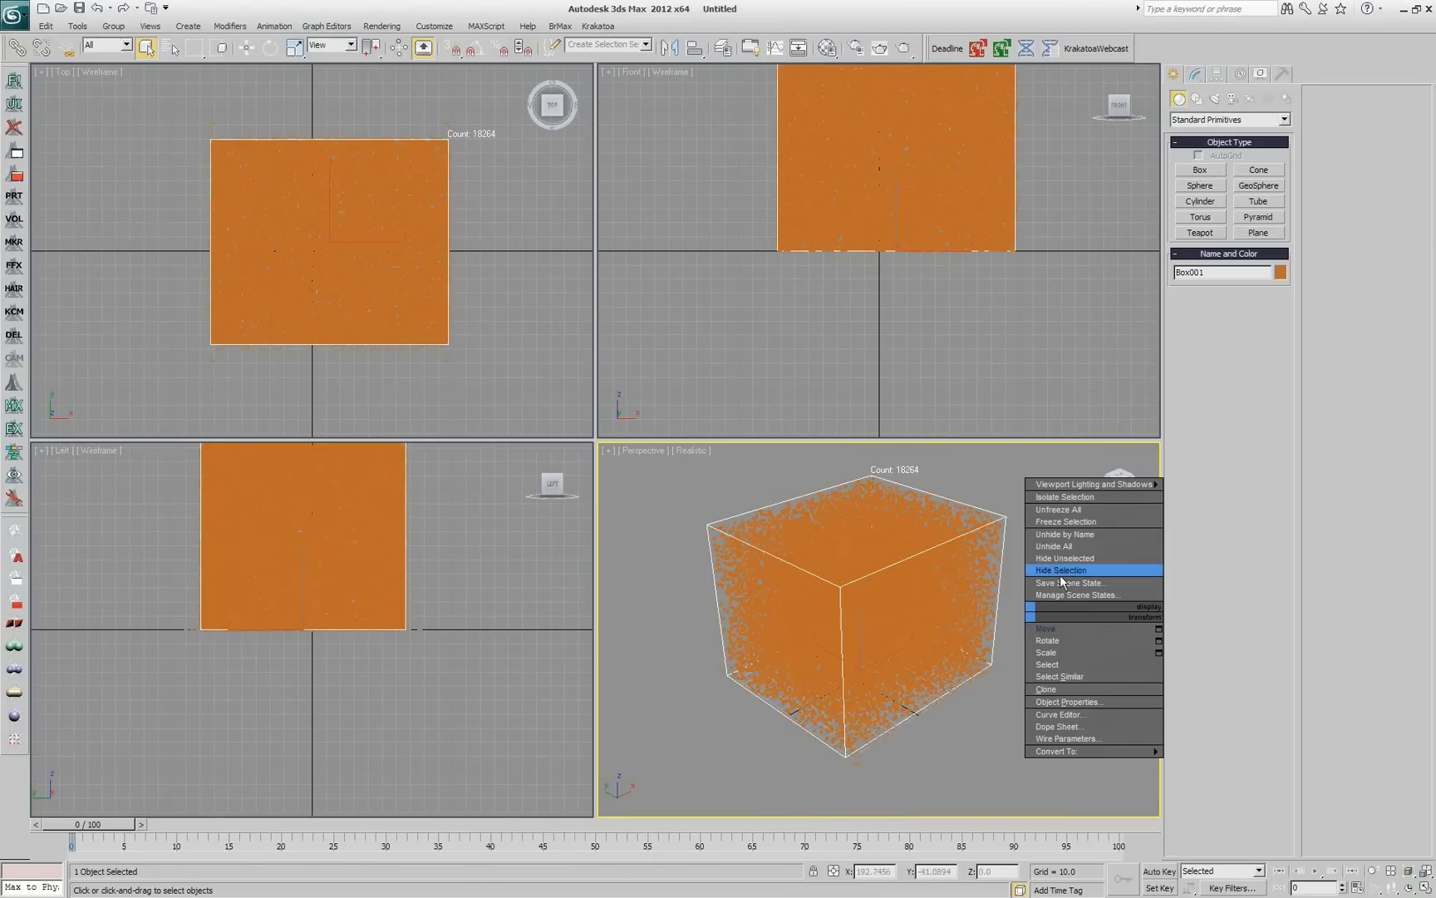
click(14, 219)
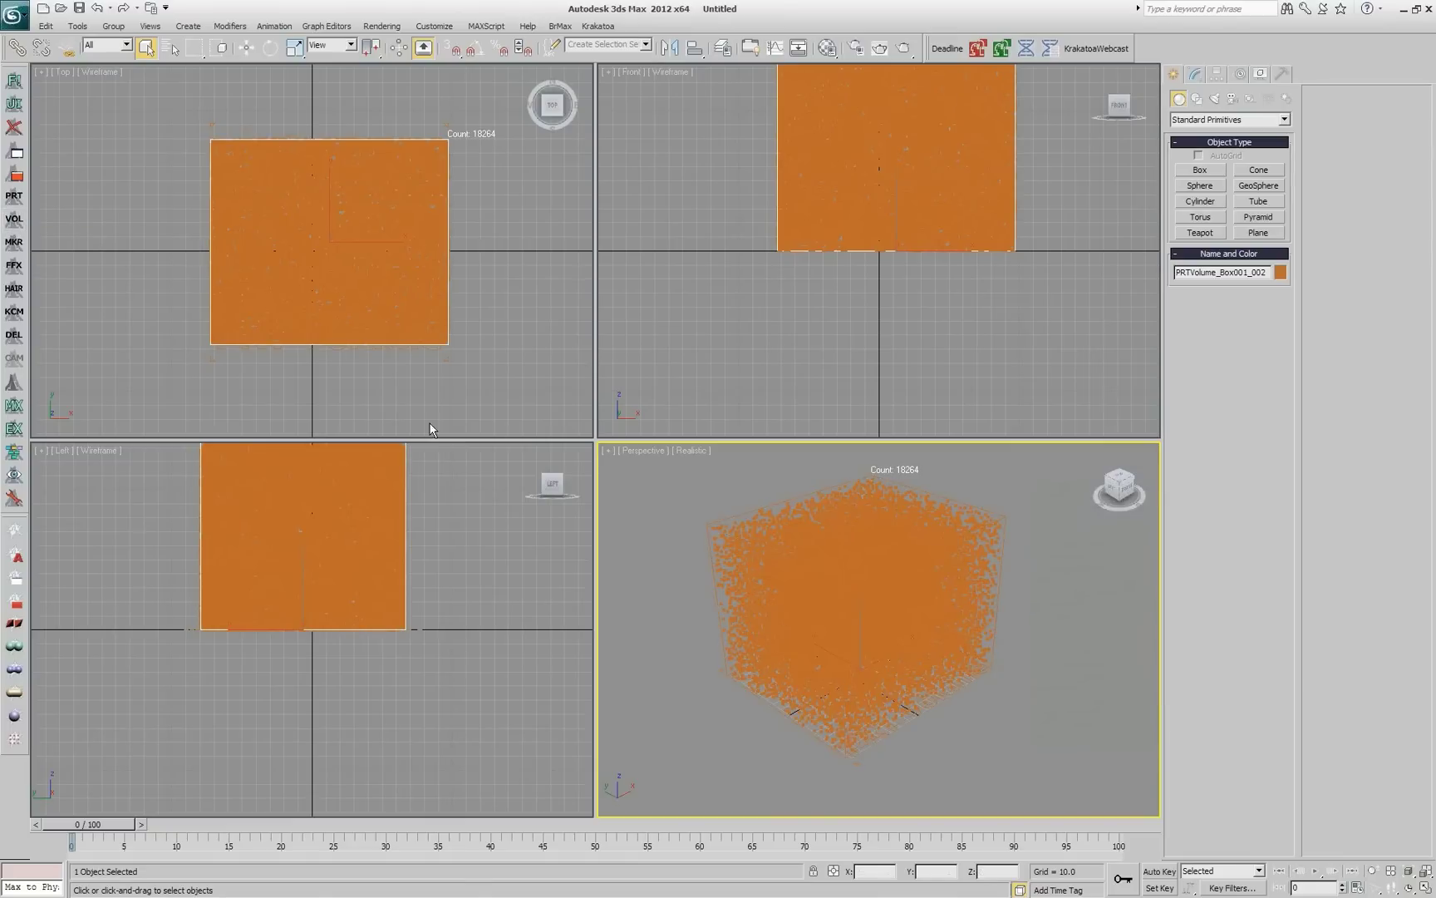
Step: Hide the source box so only the two PRT Volumes are shown
click(983, 663)
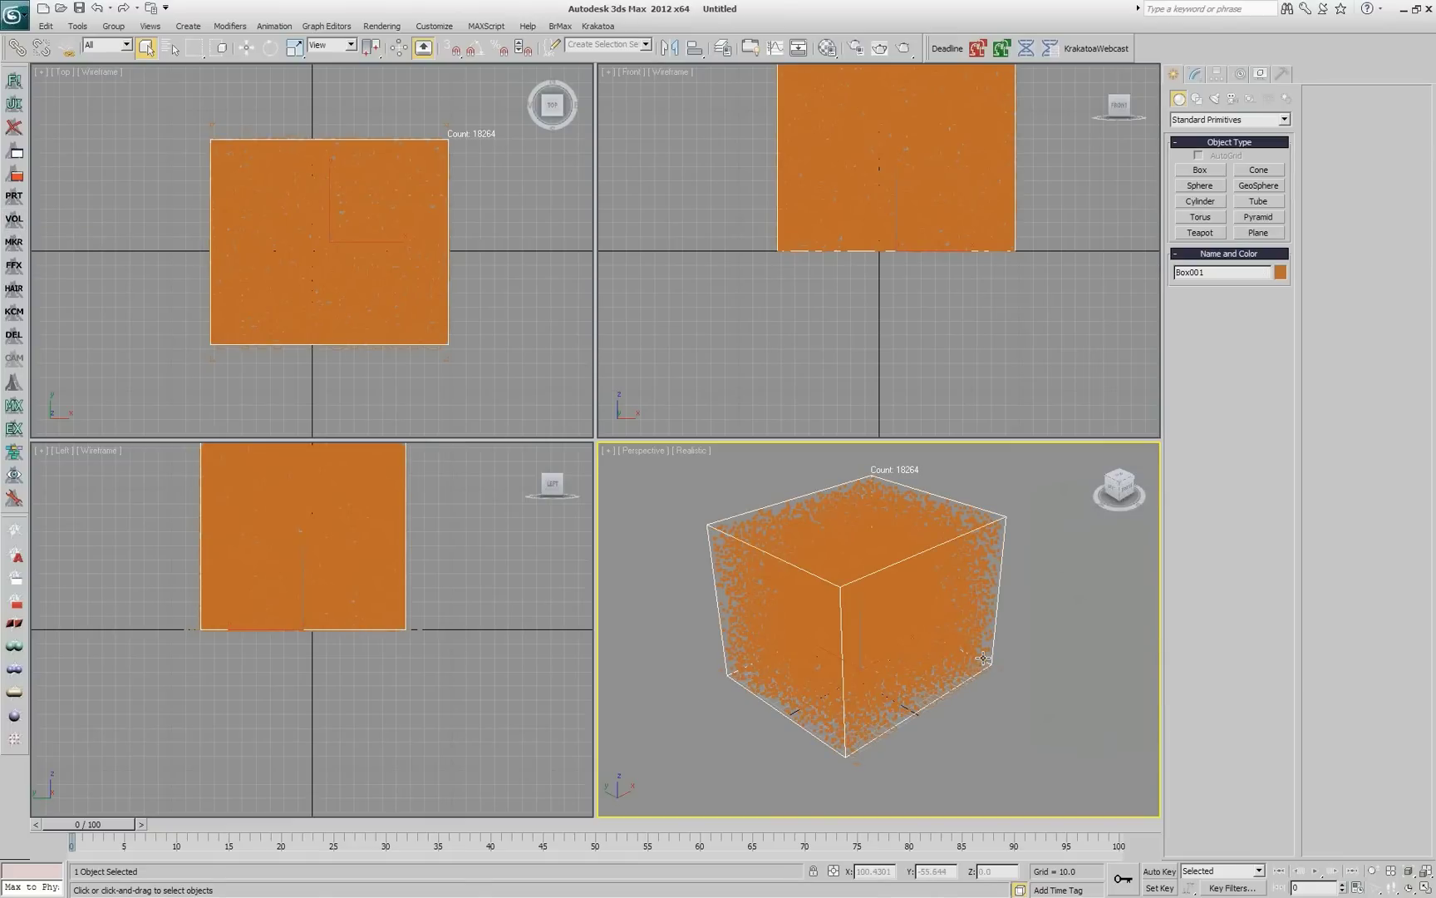
right_click(1019, 658)
click(1086, 610)
Step: Recolor the second PRT Volume red and raise its viewport spacing to 26.8551
click(990, 620)
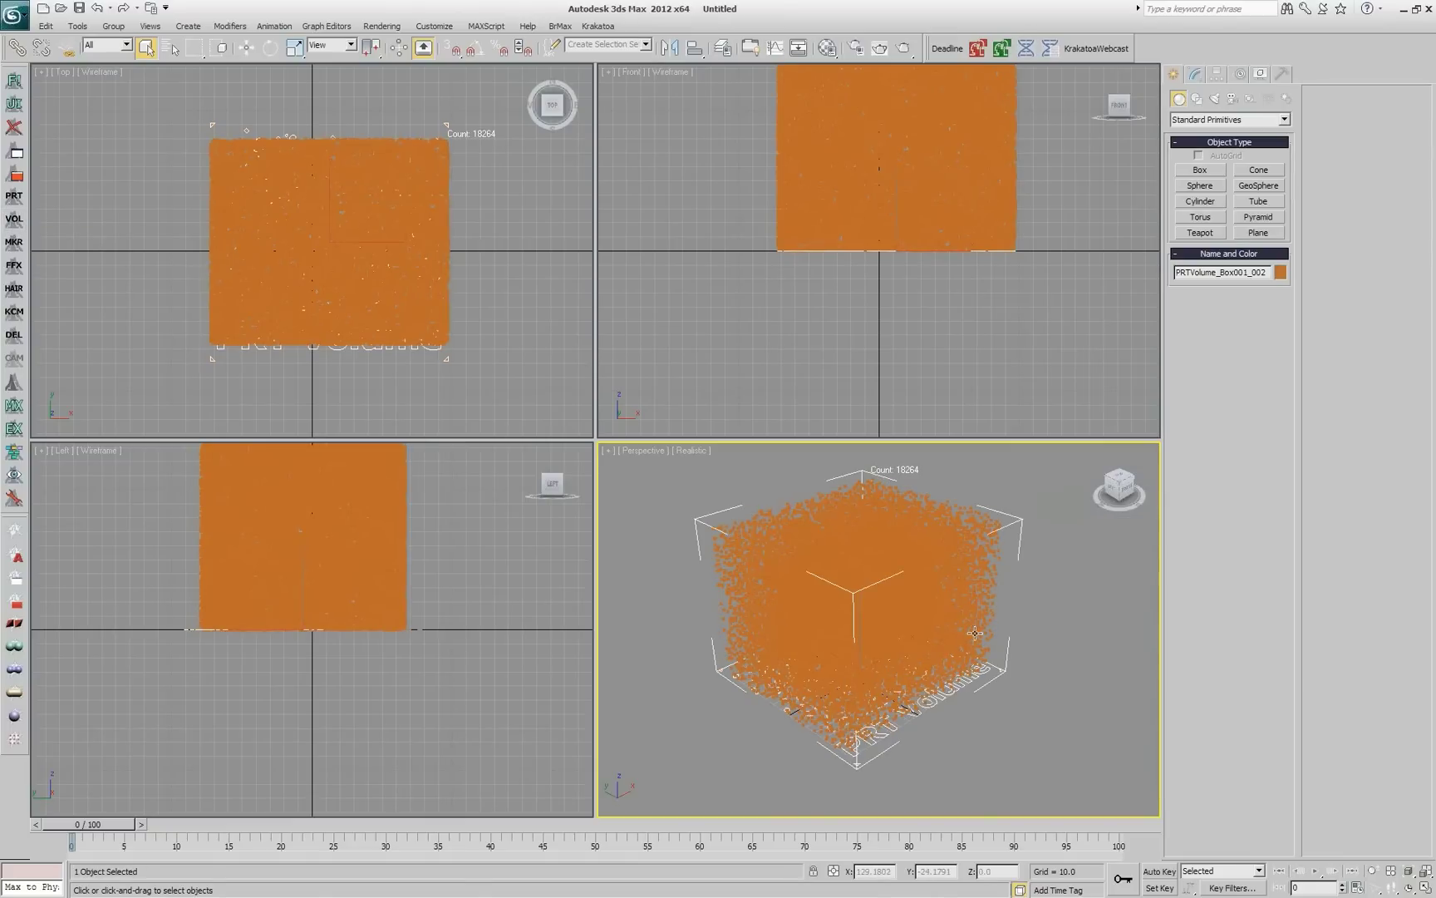
click(1195, 74)
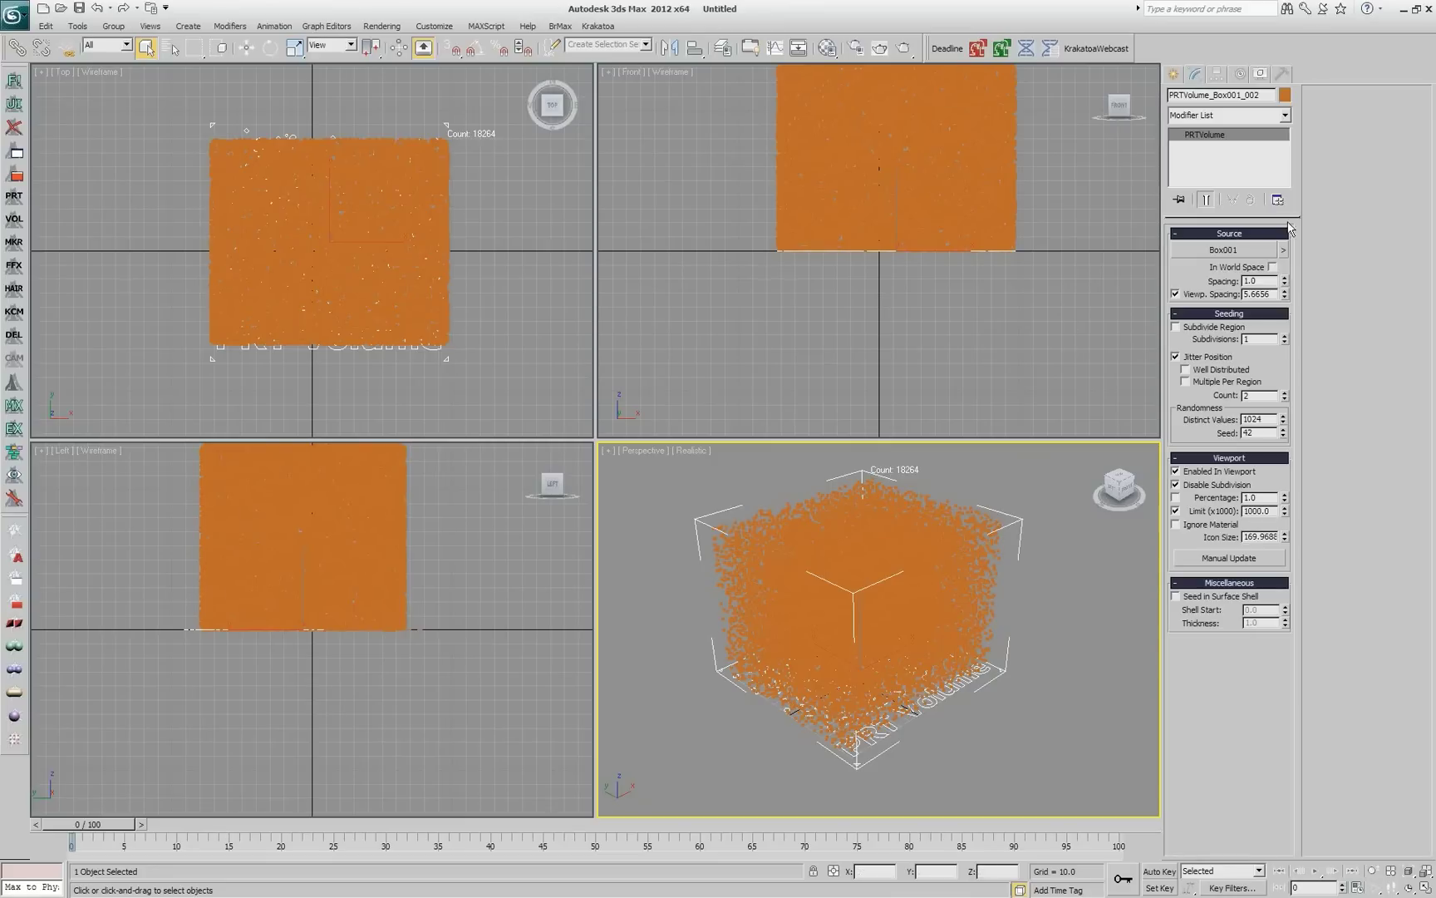
click(1285, 94)
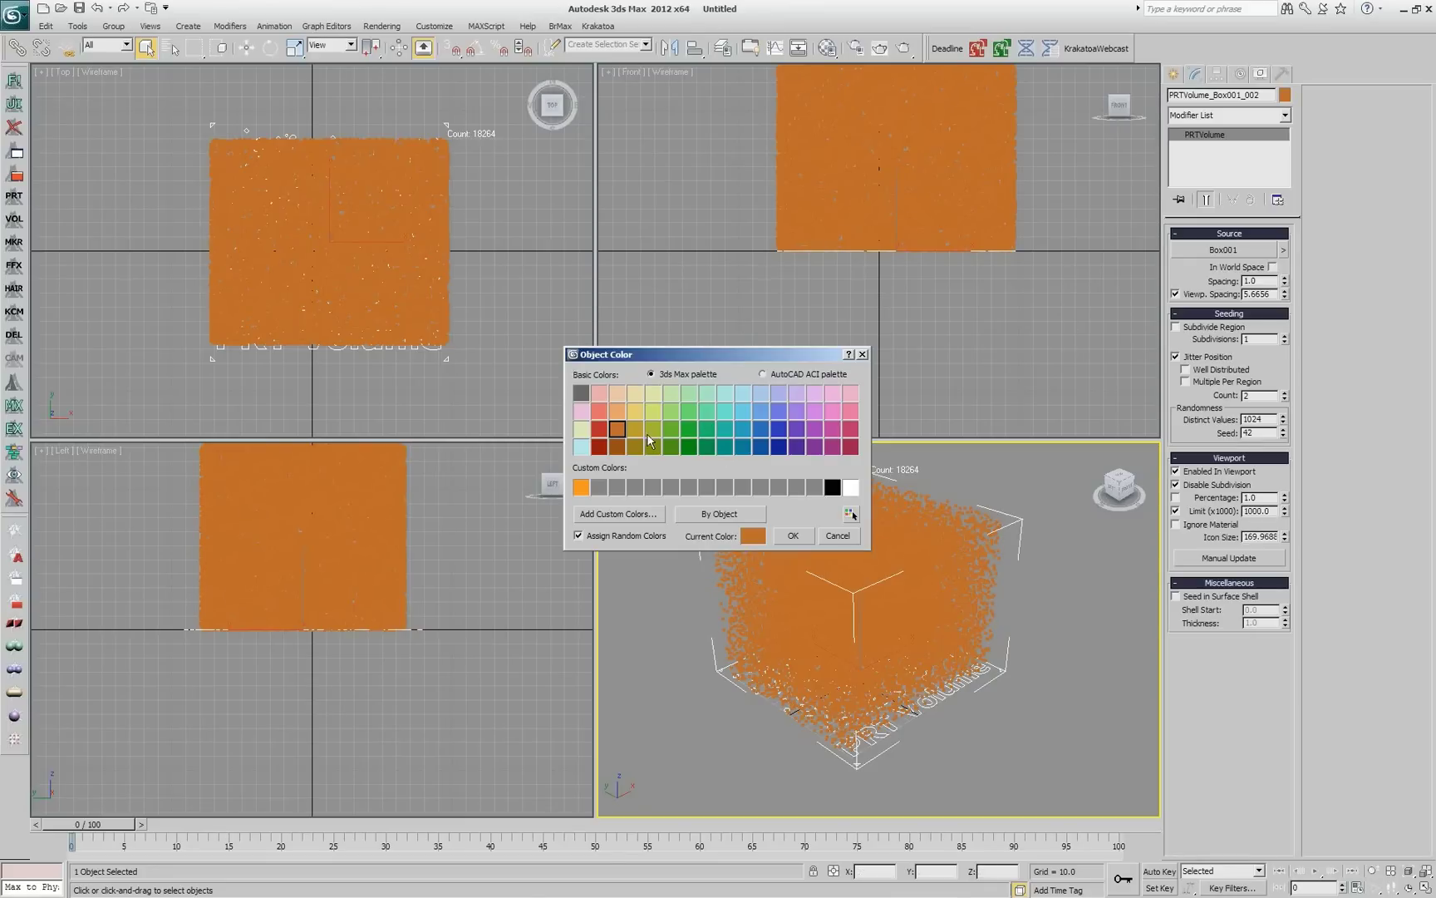
click(599, 429)
click(793, 536)
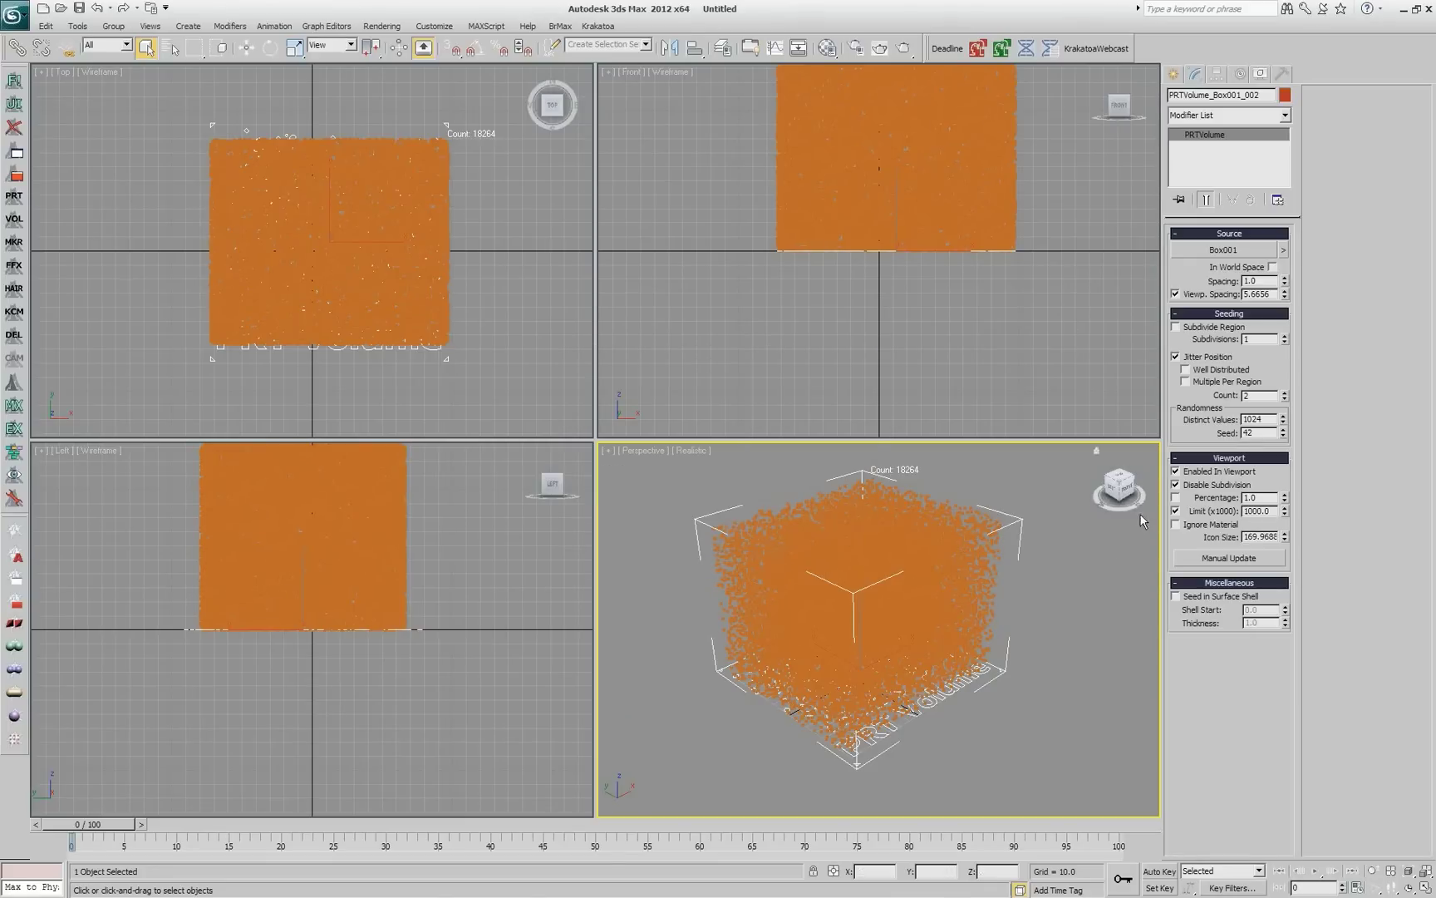
click(1247, 560)
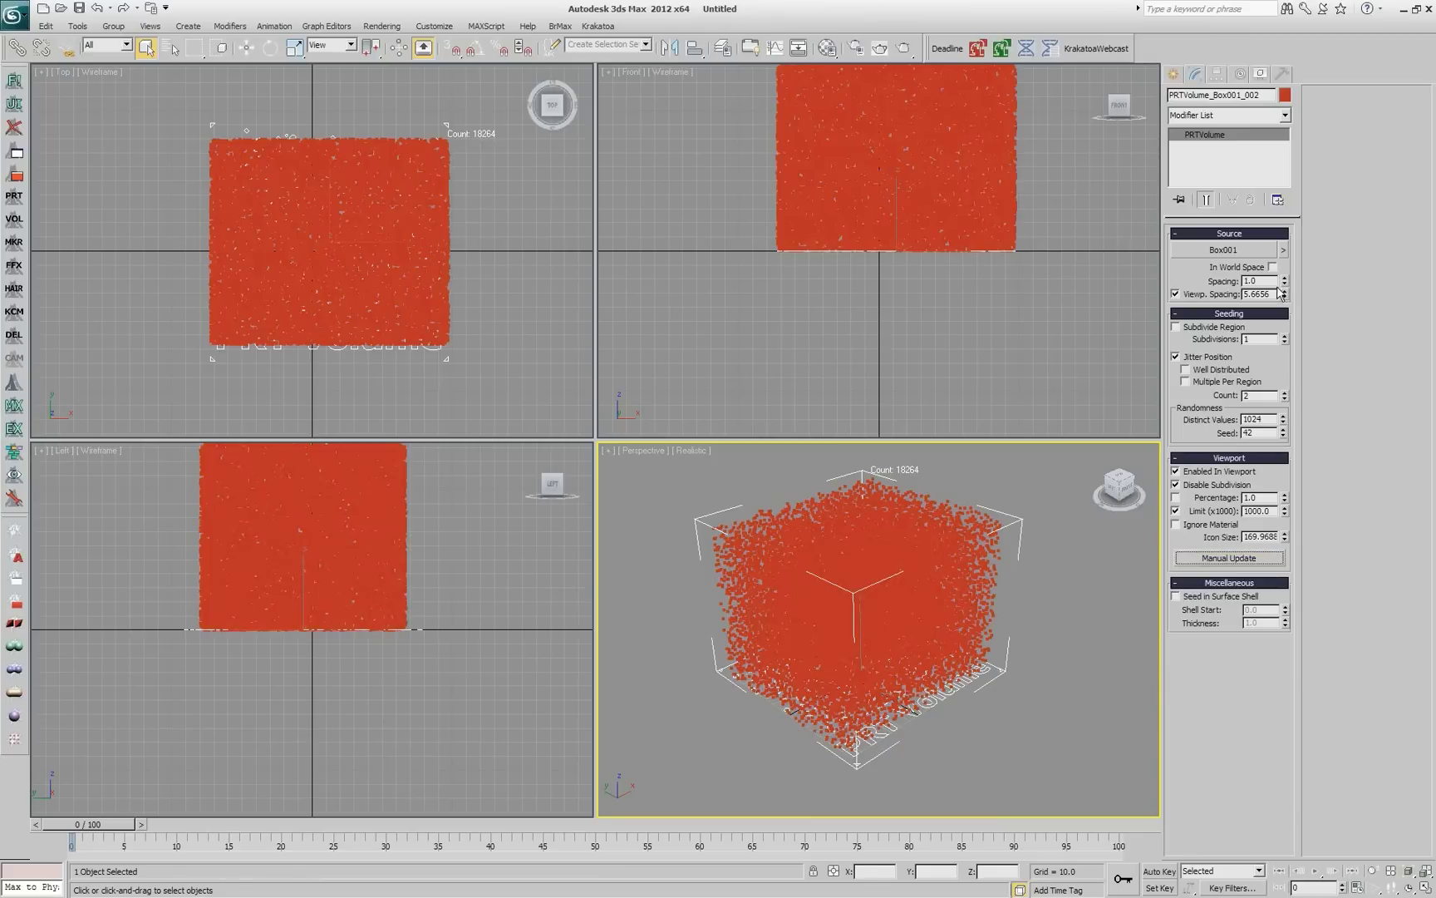
drag(1286, 296, 1294, 92)
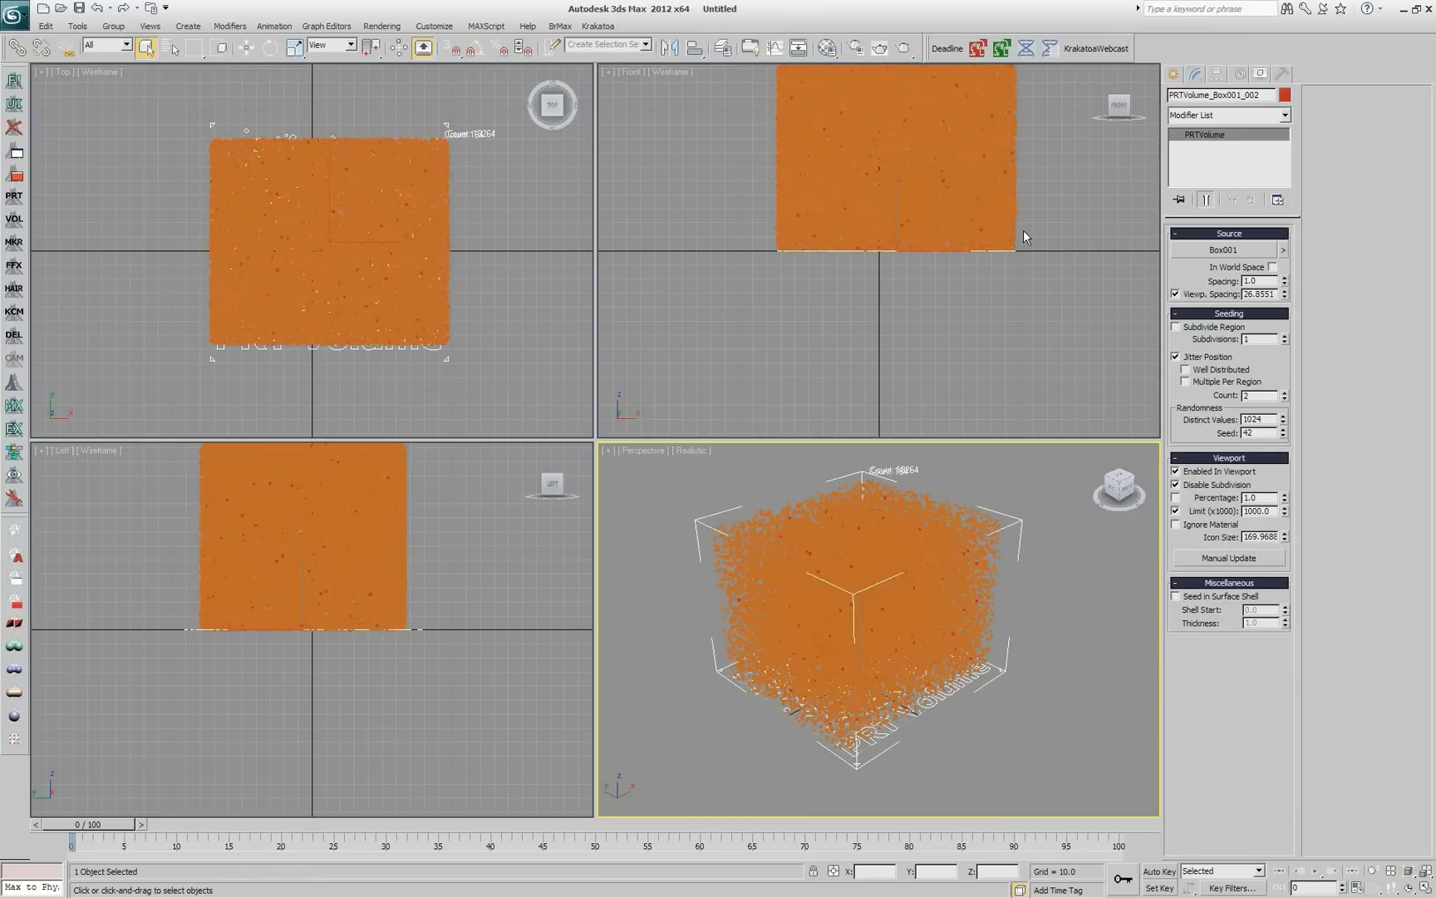
Step: Recolor the first PRT Volume dark blue, refresh the viewports and clear the selection
click(990, 567)
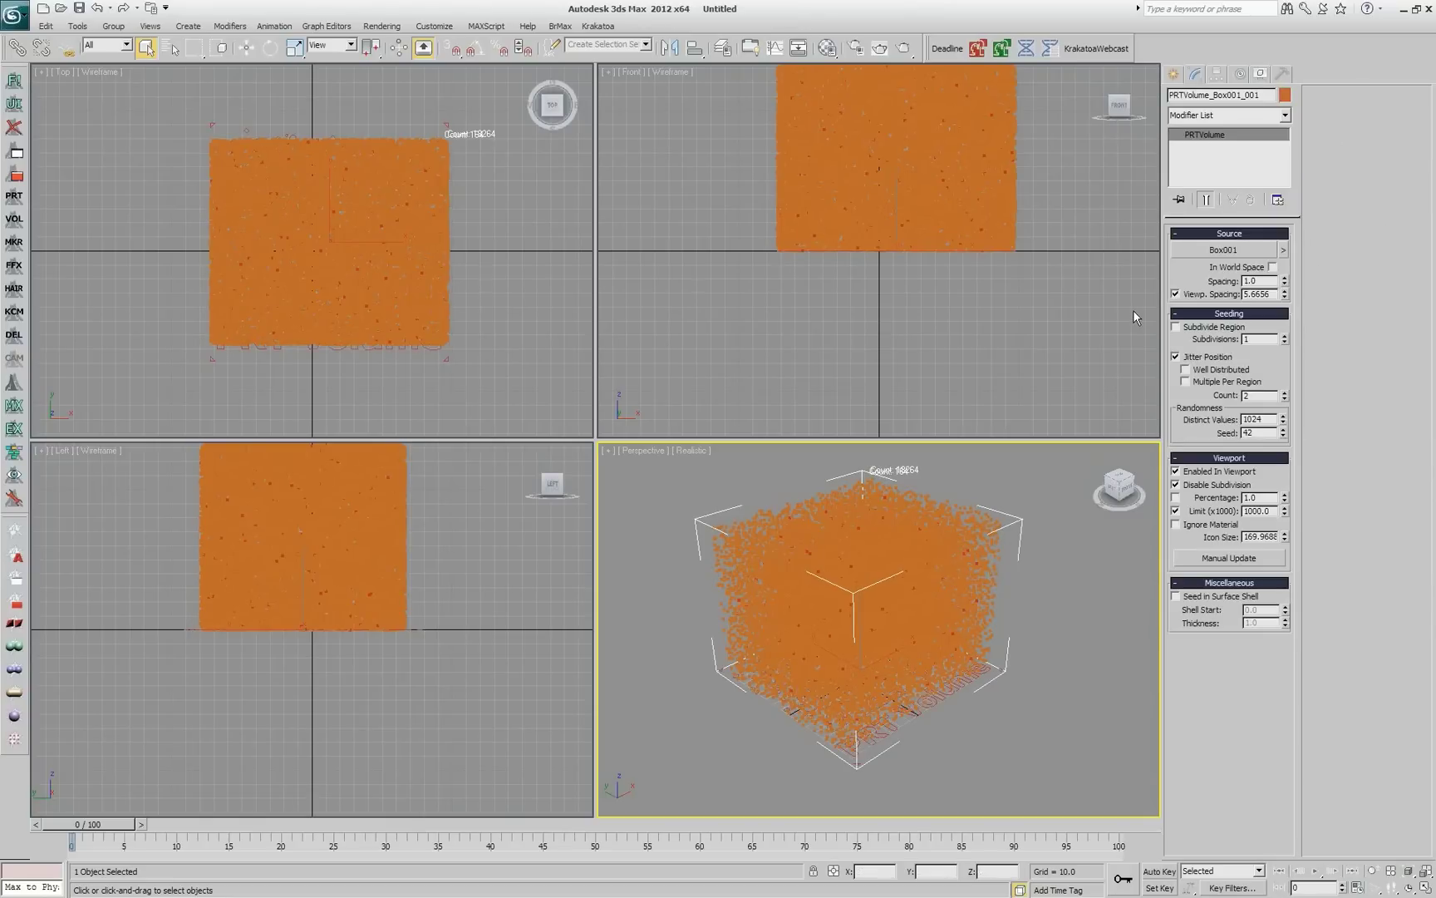
click(1285, 95)
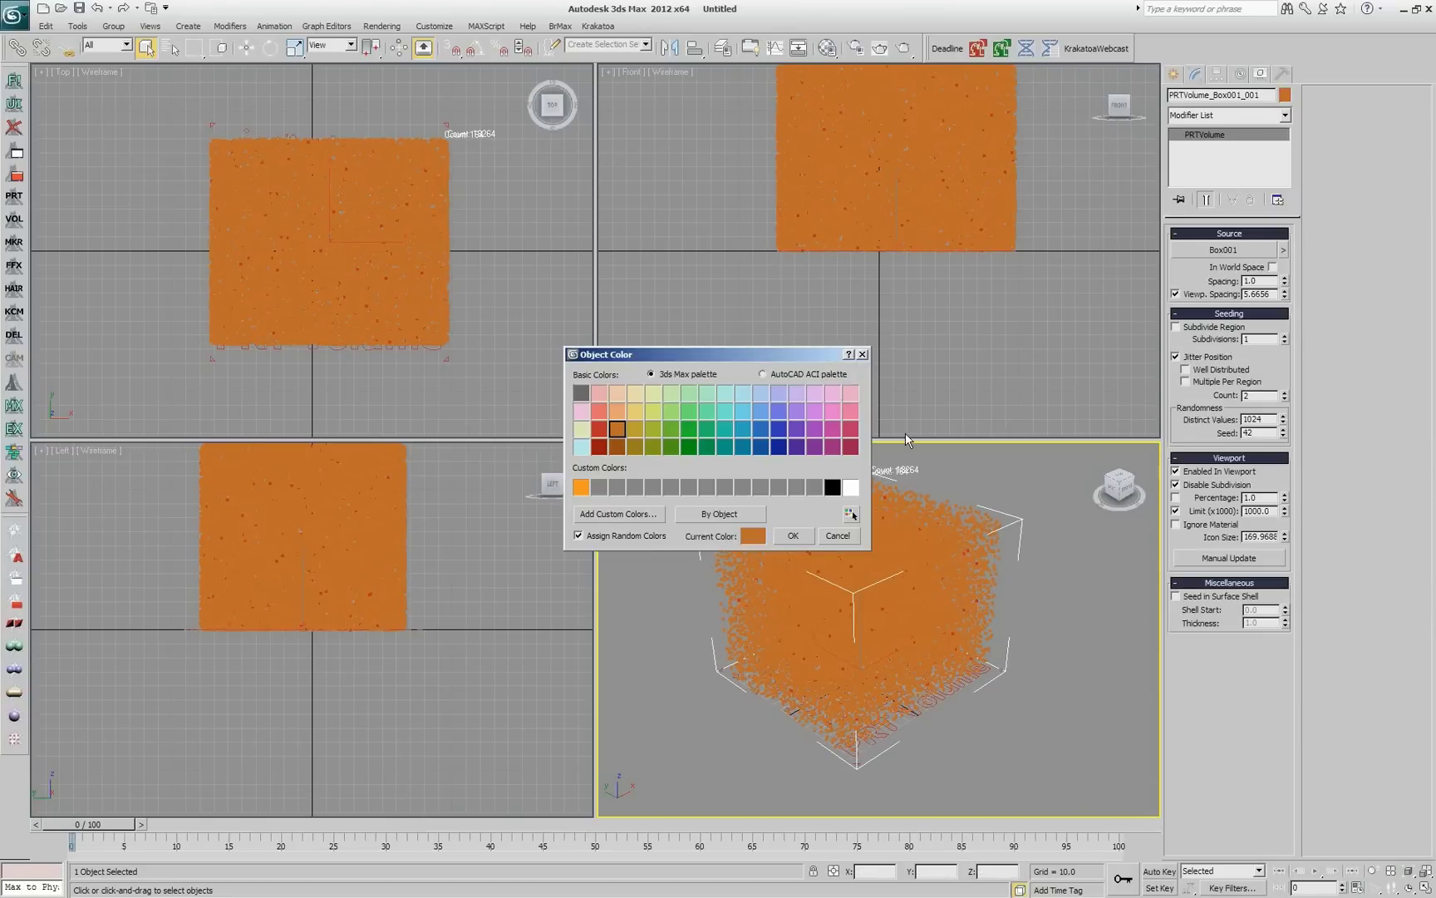
click(778, 447)
click(793, 536)
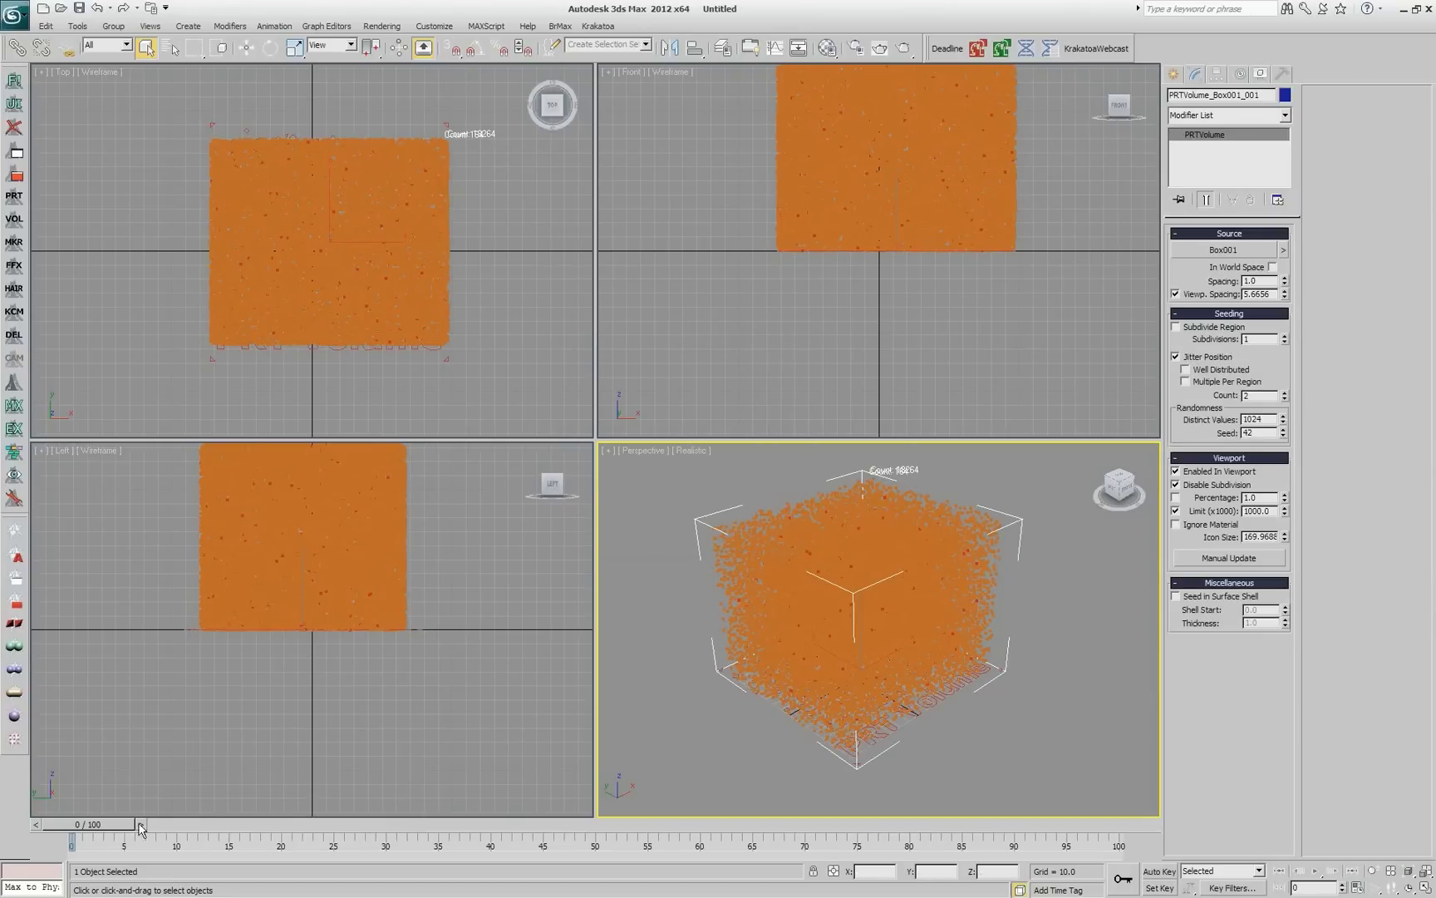
drag(138, 819, 44, 818)
click(785, 722)
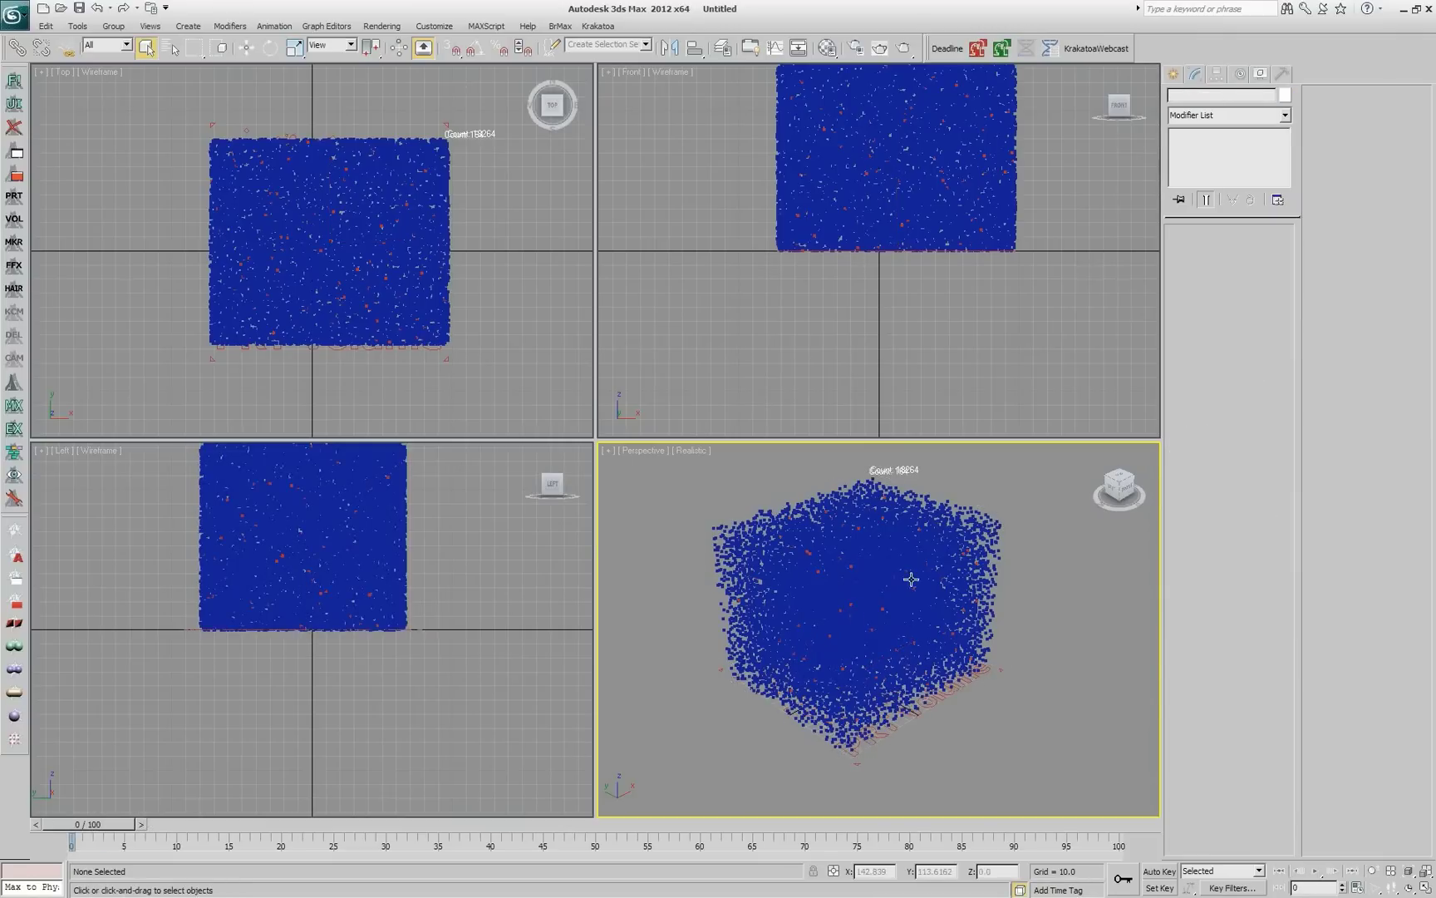
Step: Add a Magma modifier to the blue PRT Volume and create a NearestParticle node in its flow
click(991, 613)
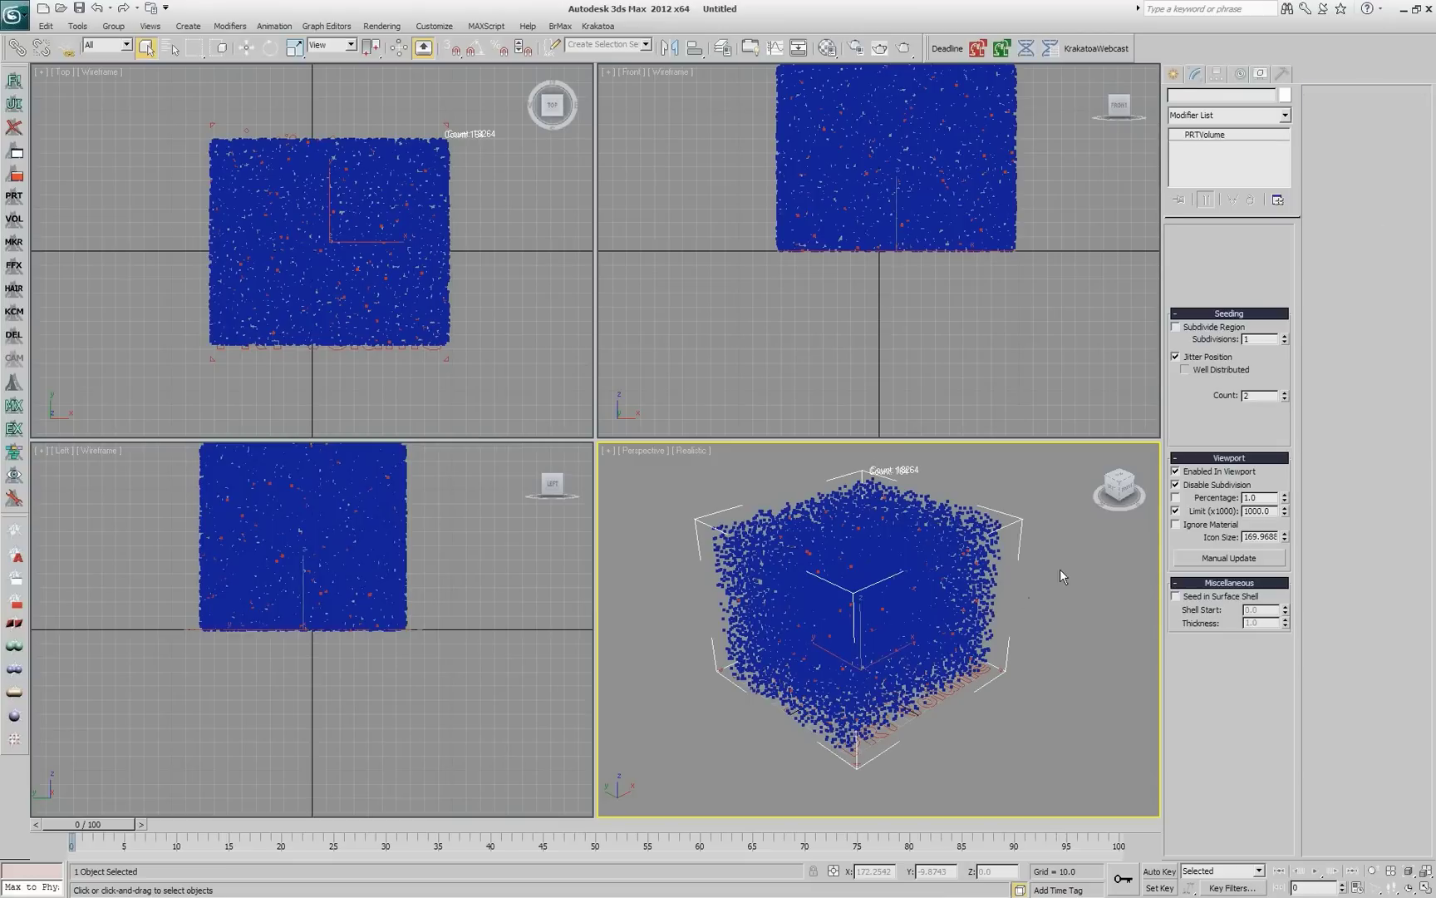
click(19, 318)
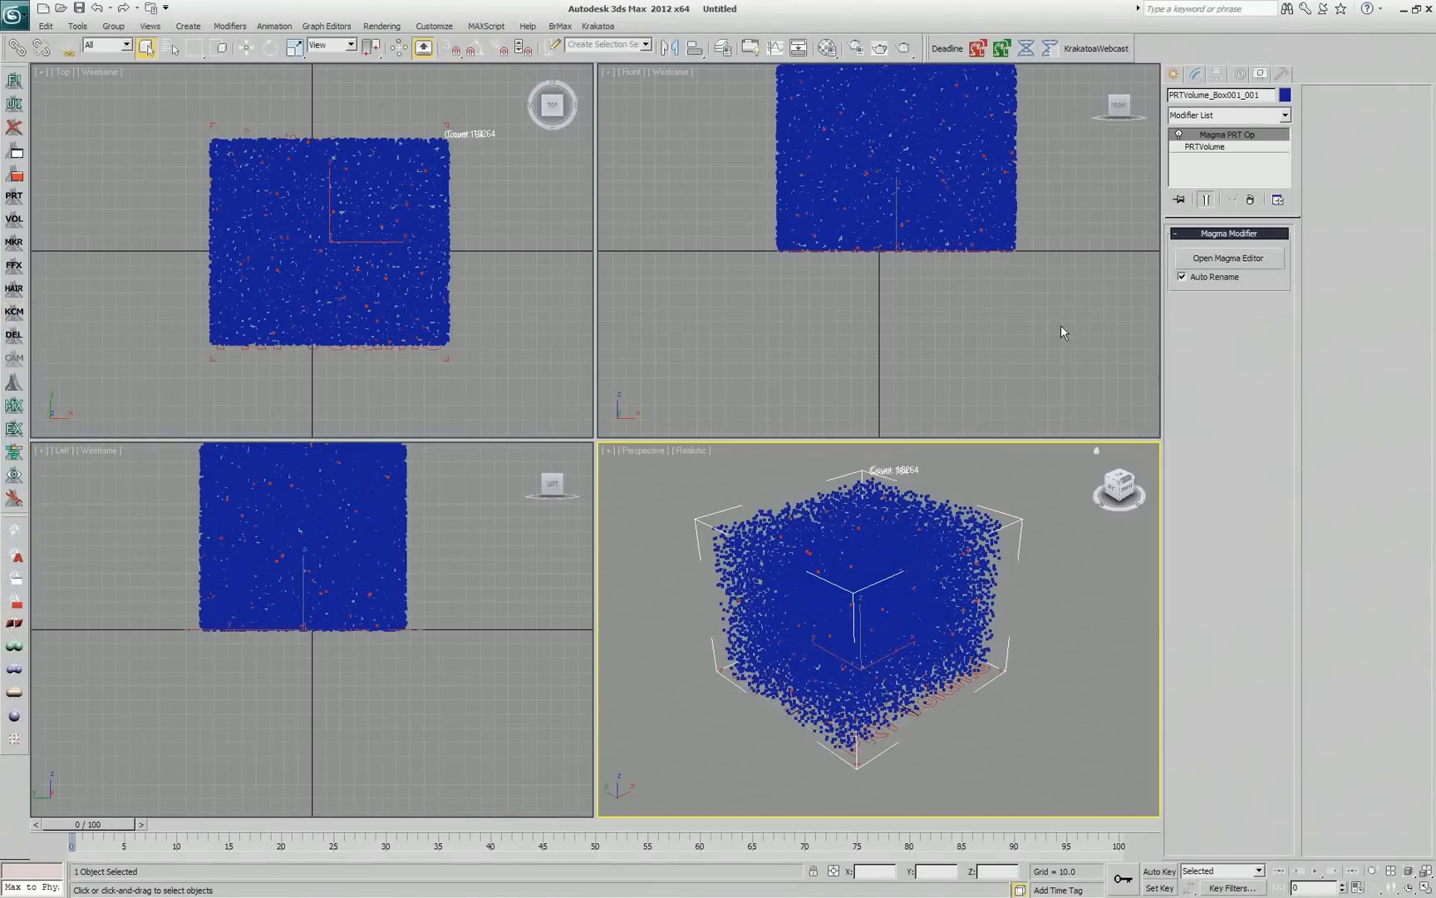
click(1215, 260)
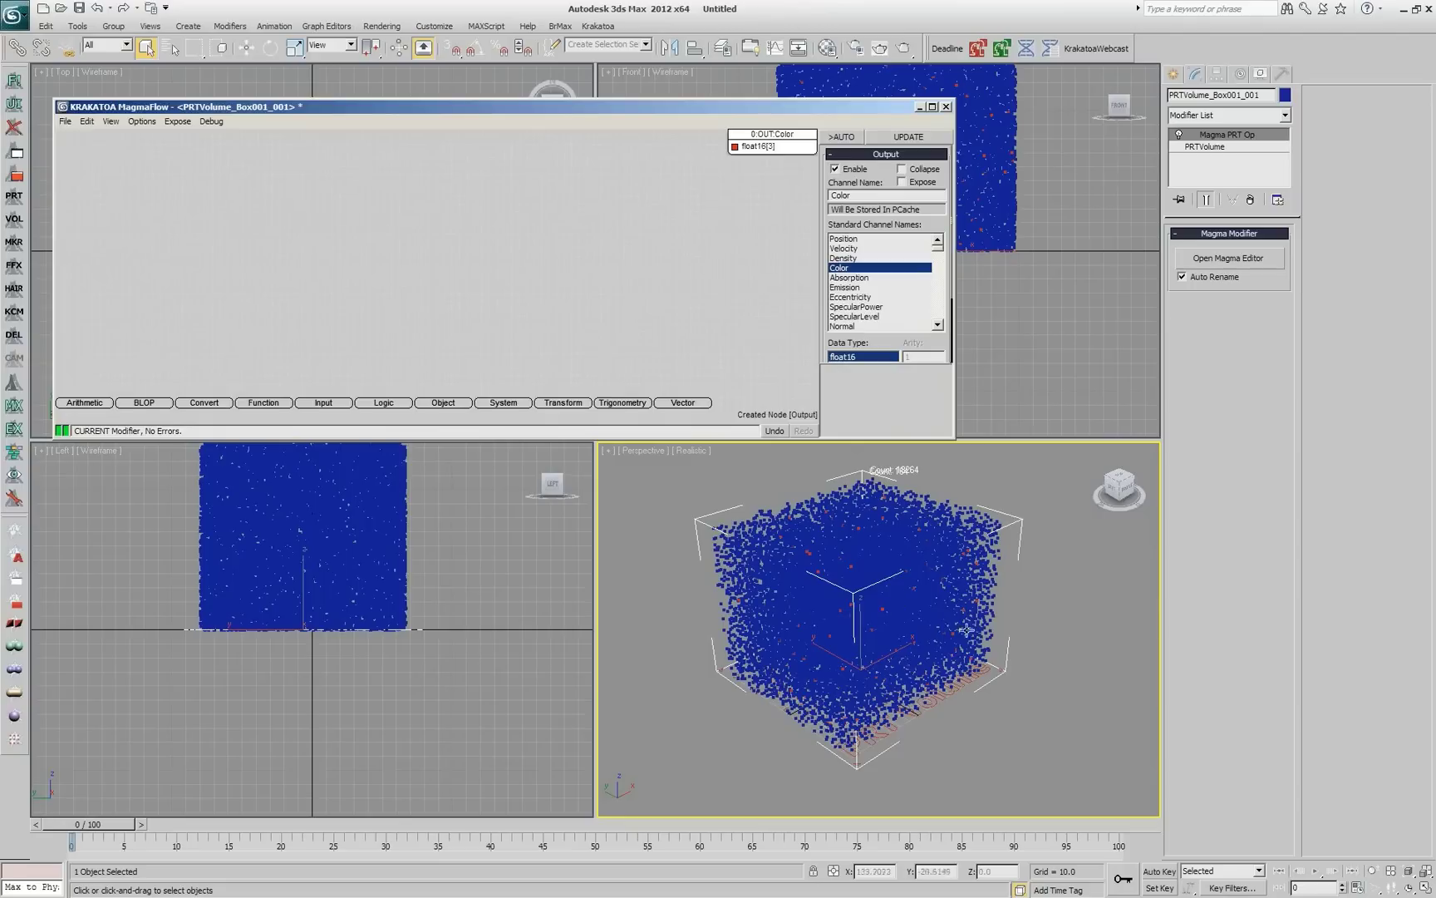
click(580, 232)
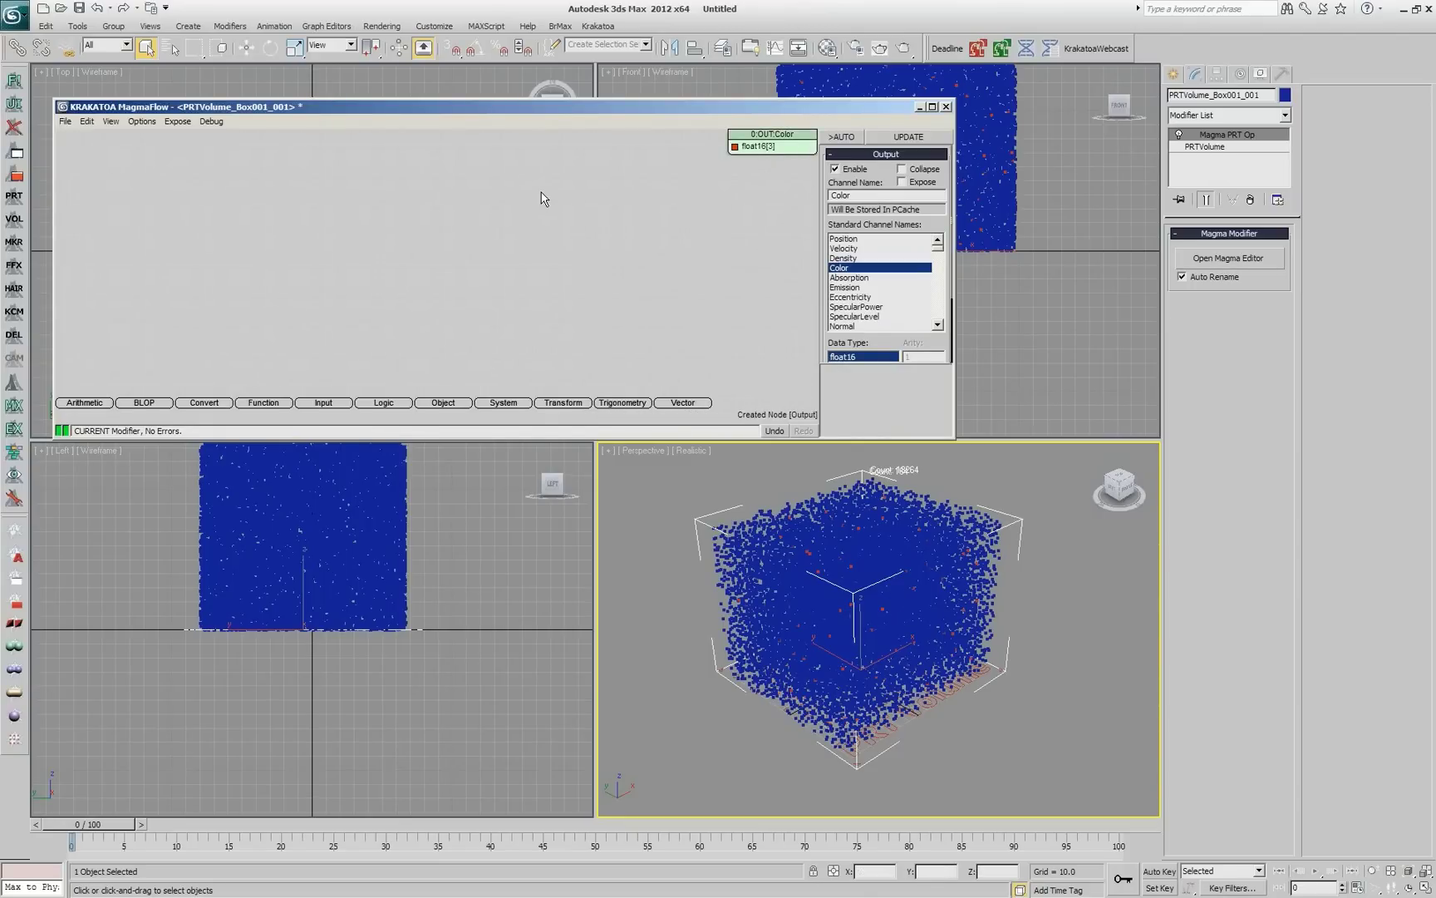
key(o)
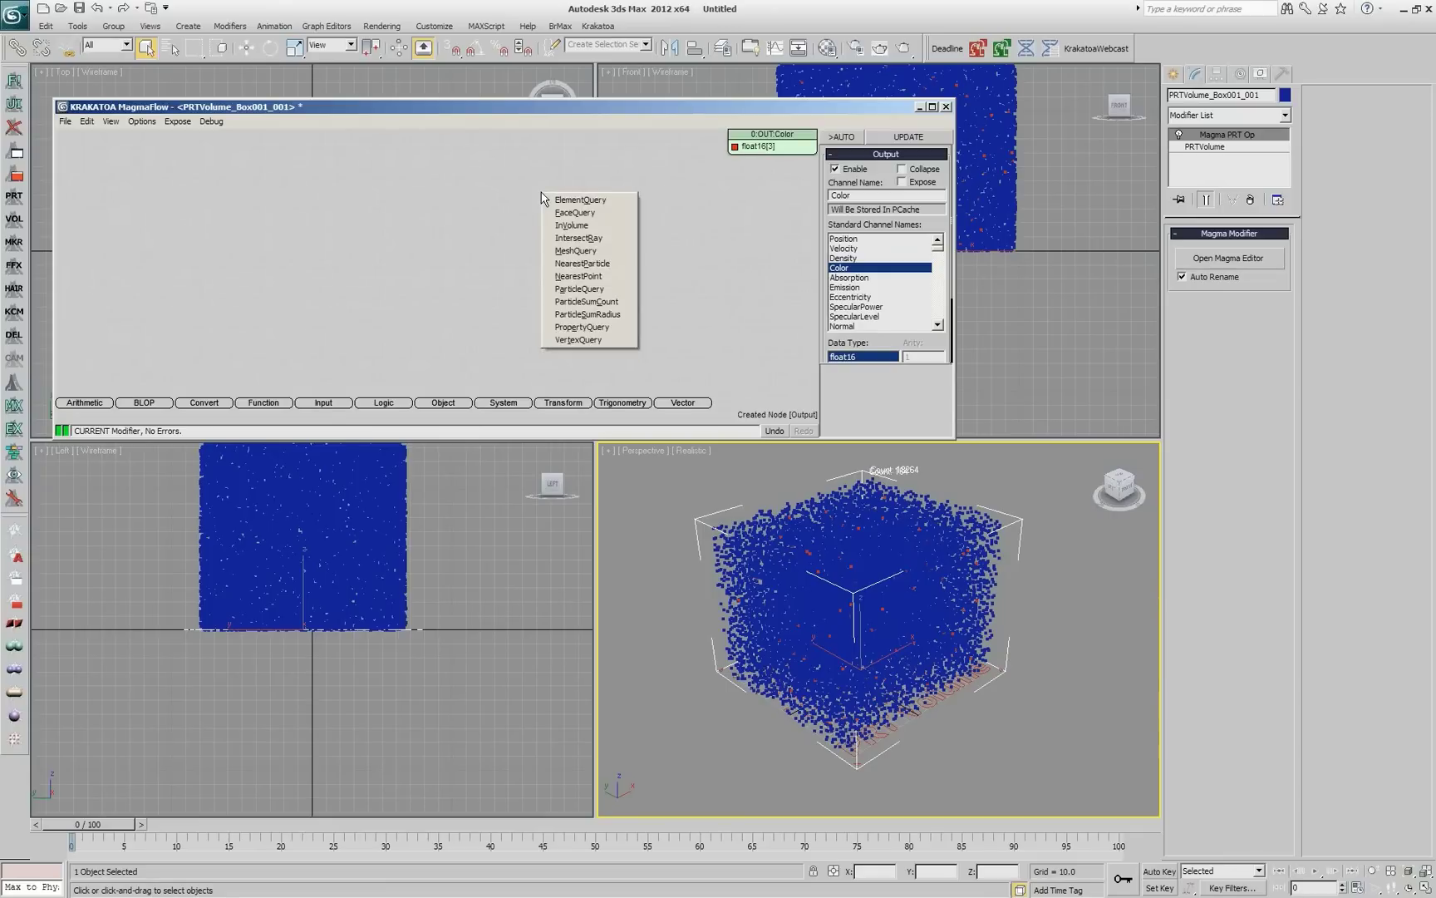
click(599, 263)
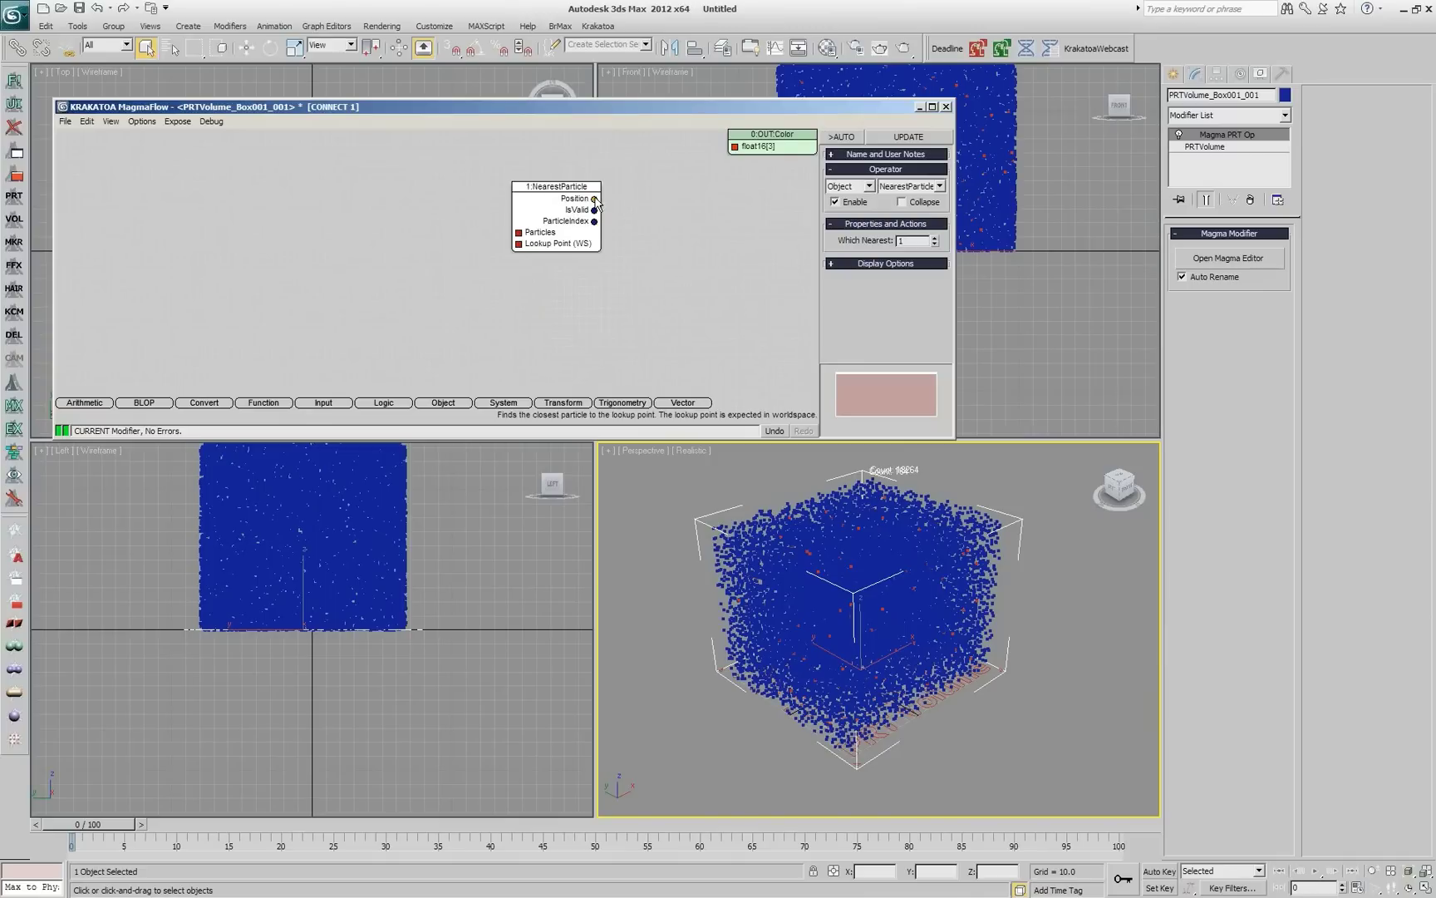
Step: Connect NearestParticle's Position to the Color output and feed its Particles input from an InputParticles node that picks PRTVolume_Box001_002
drag(595, 202, 735, 147)
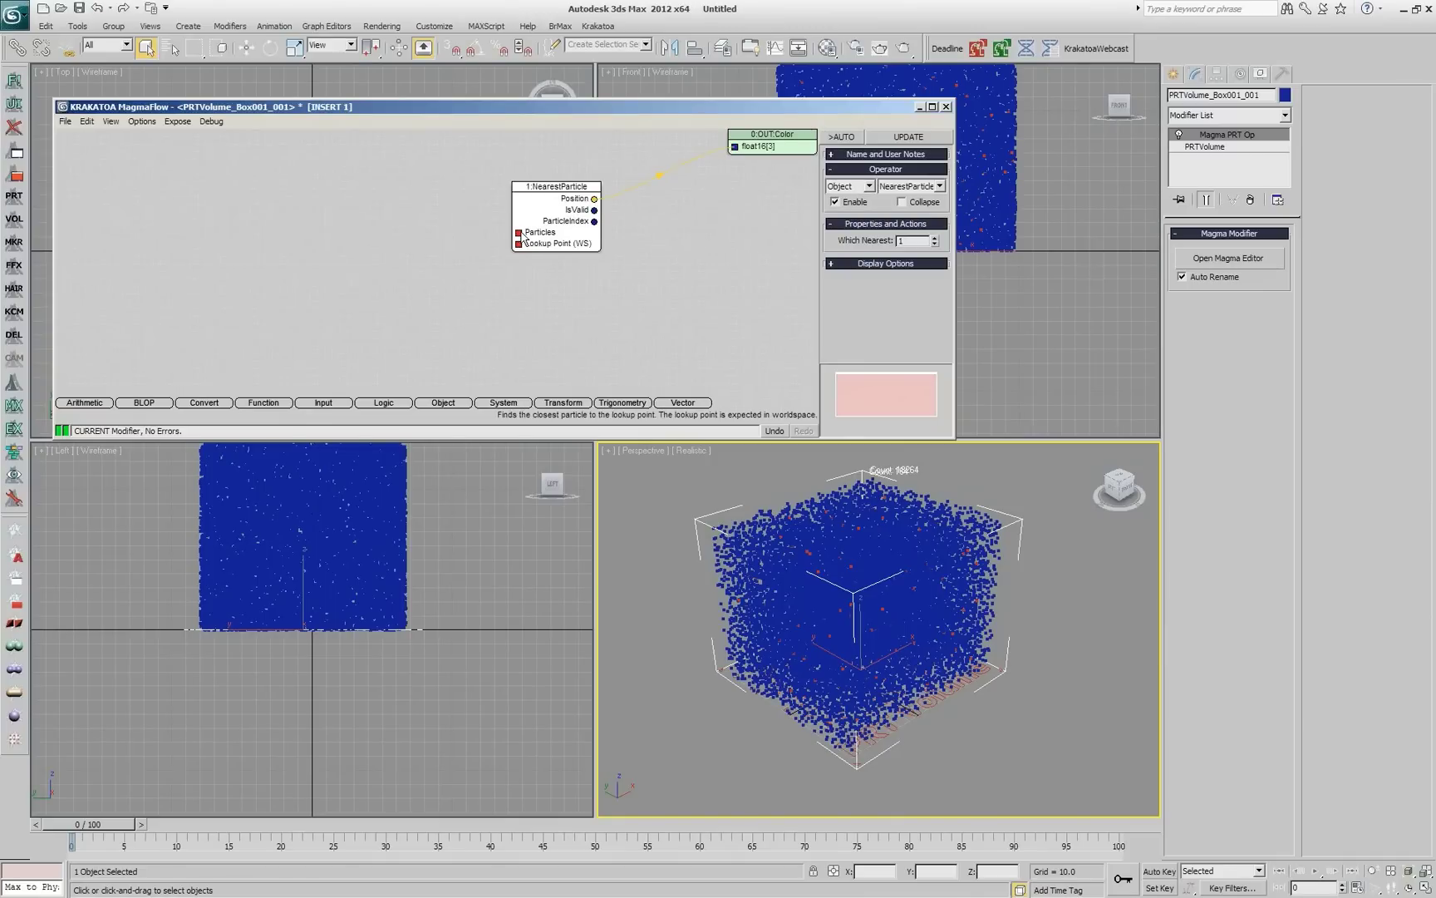
drag(518, 233, 306, 213)
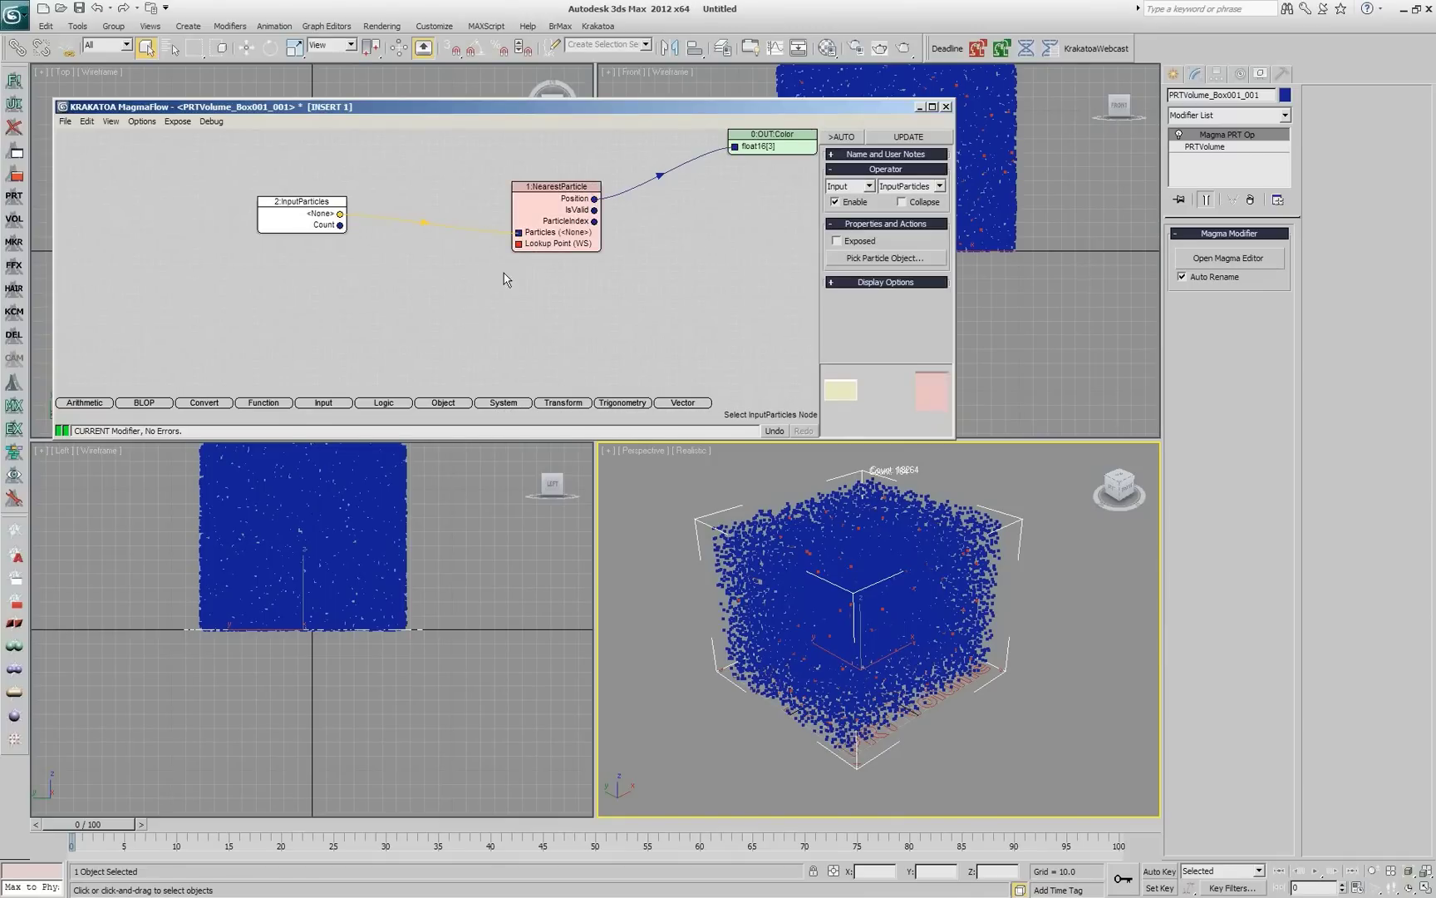
click(884, 259)
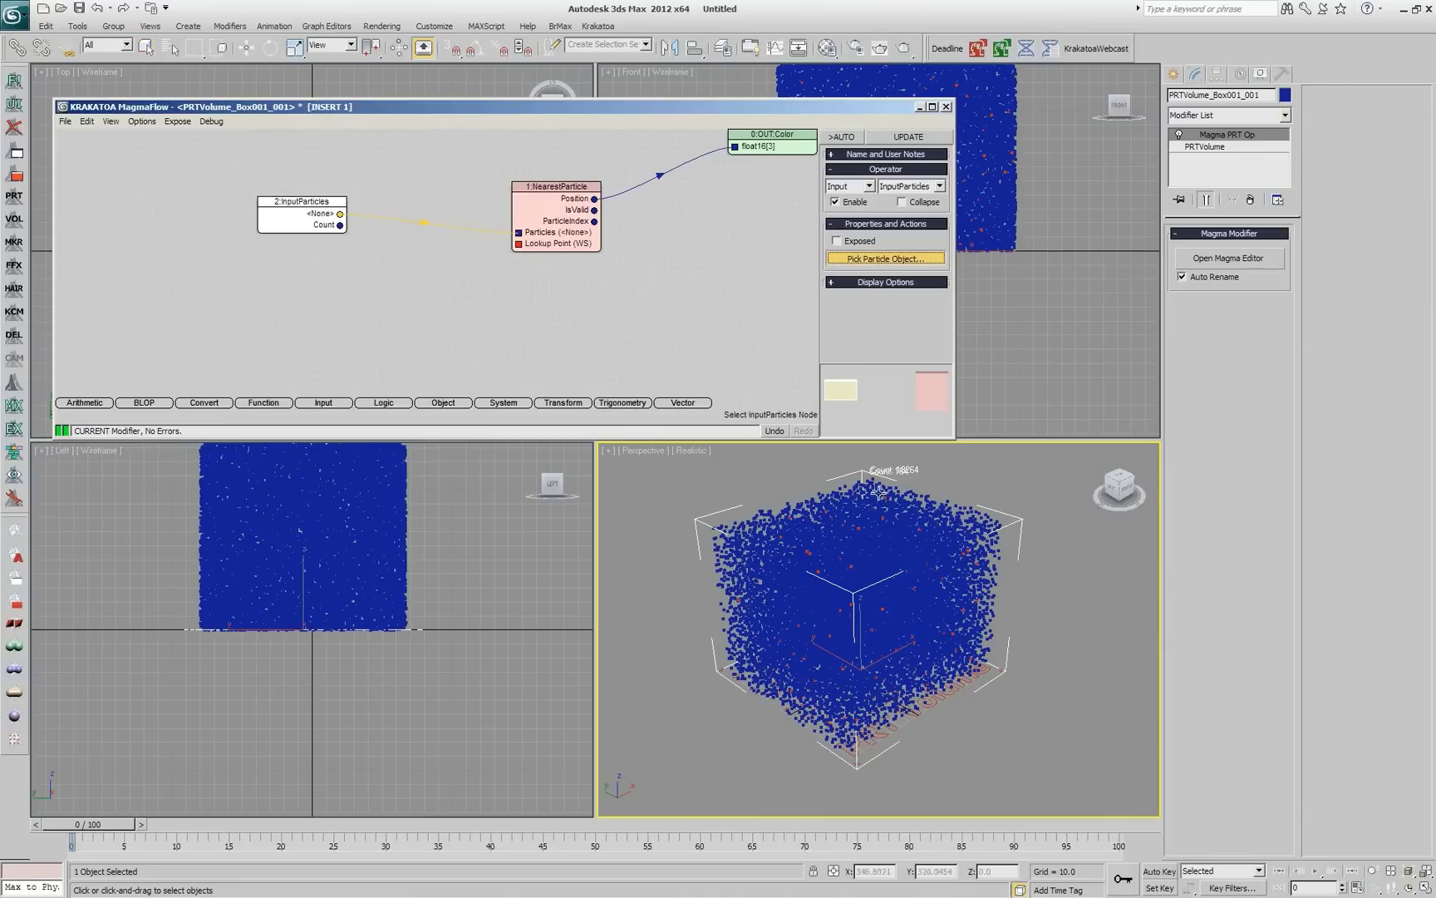
key(h)
double_click(162, 389)
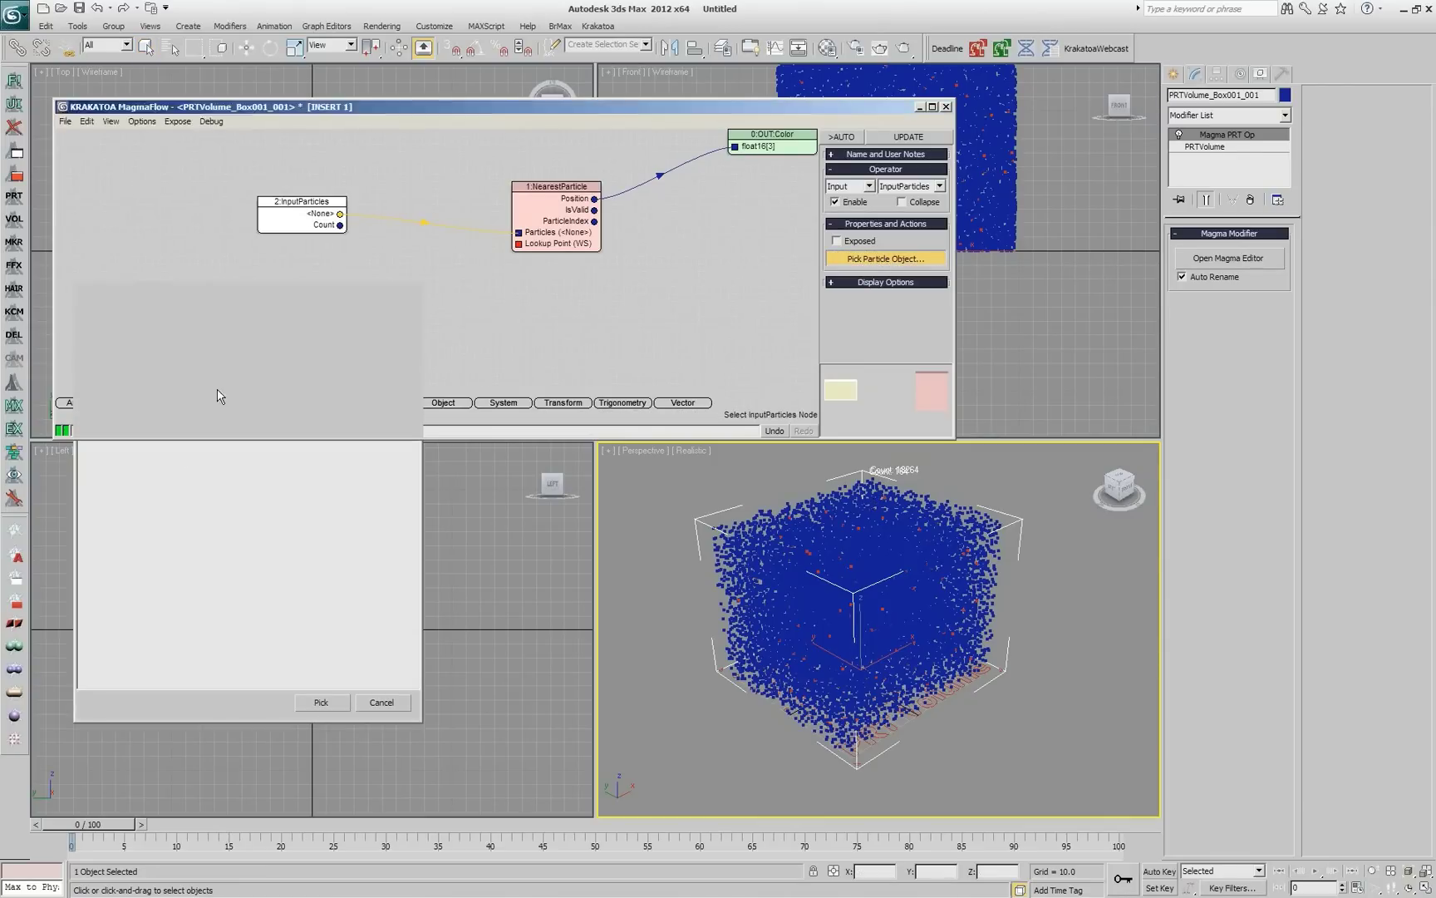
Step: Feed the world-space Position channel into Lookup Point and subtract it from the nearest particle's Position with a Subtract node
drag(518, 244, 192, 313)
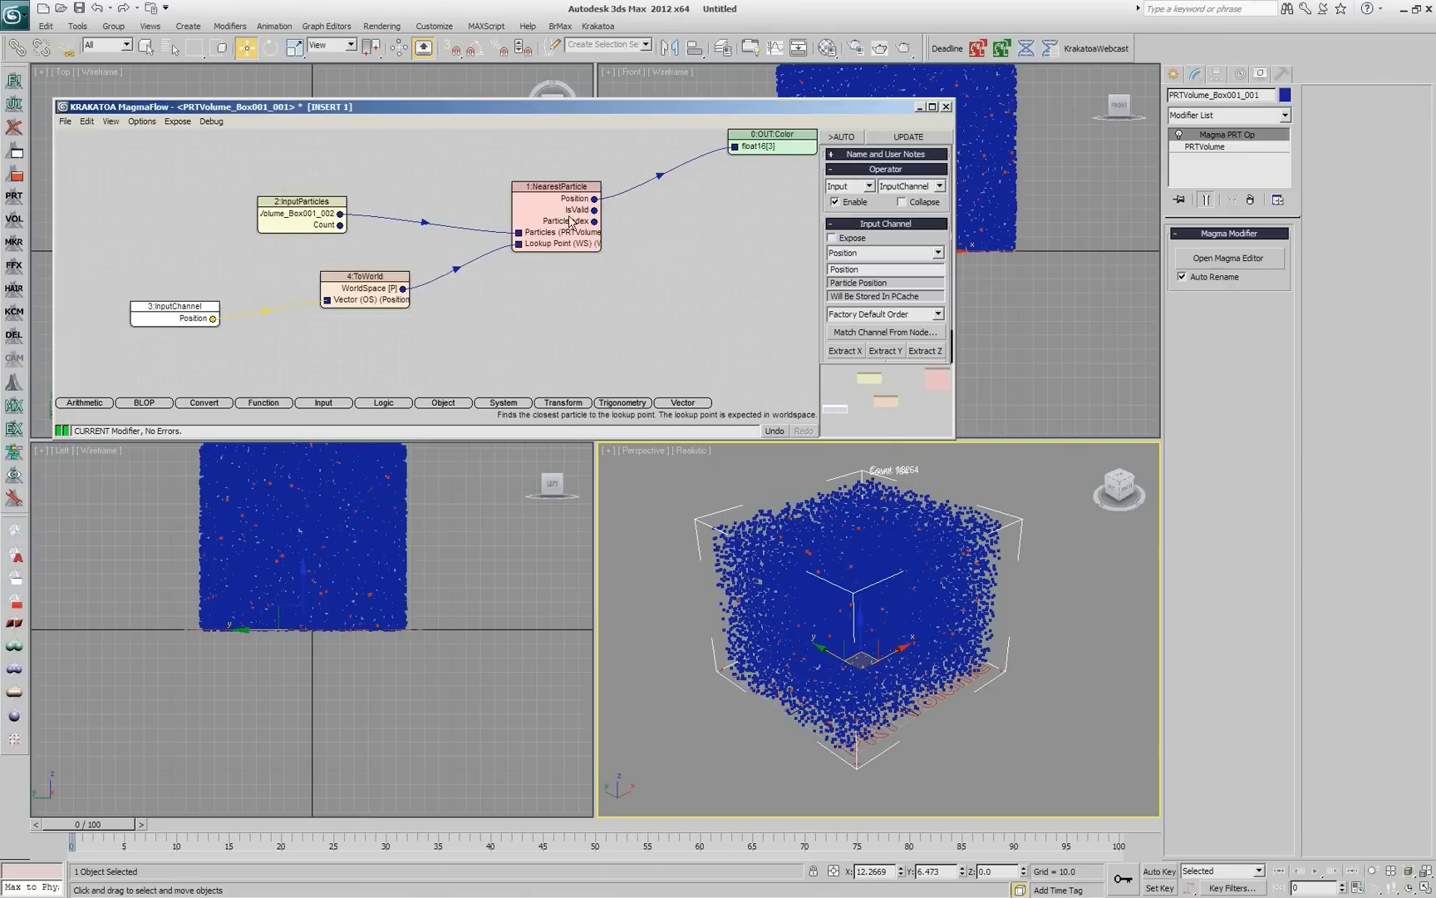
drag(556, 225, 519, 232)
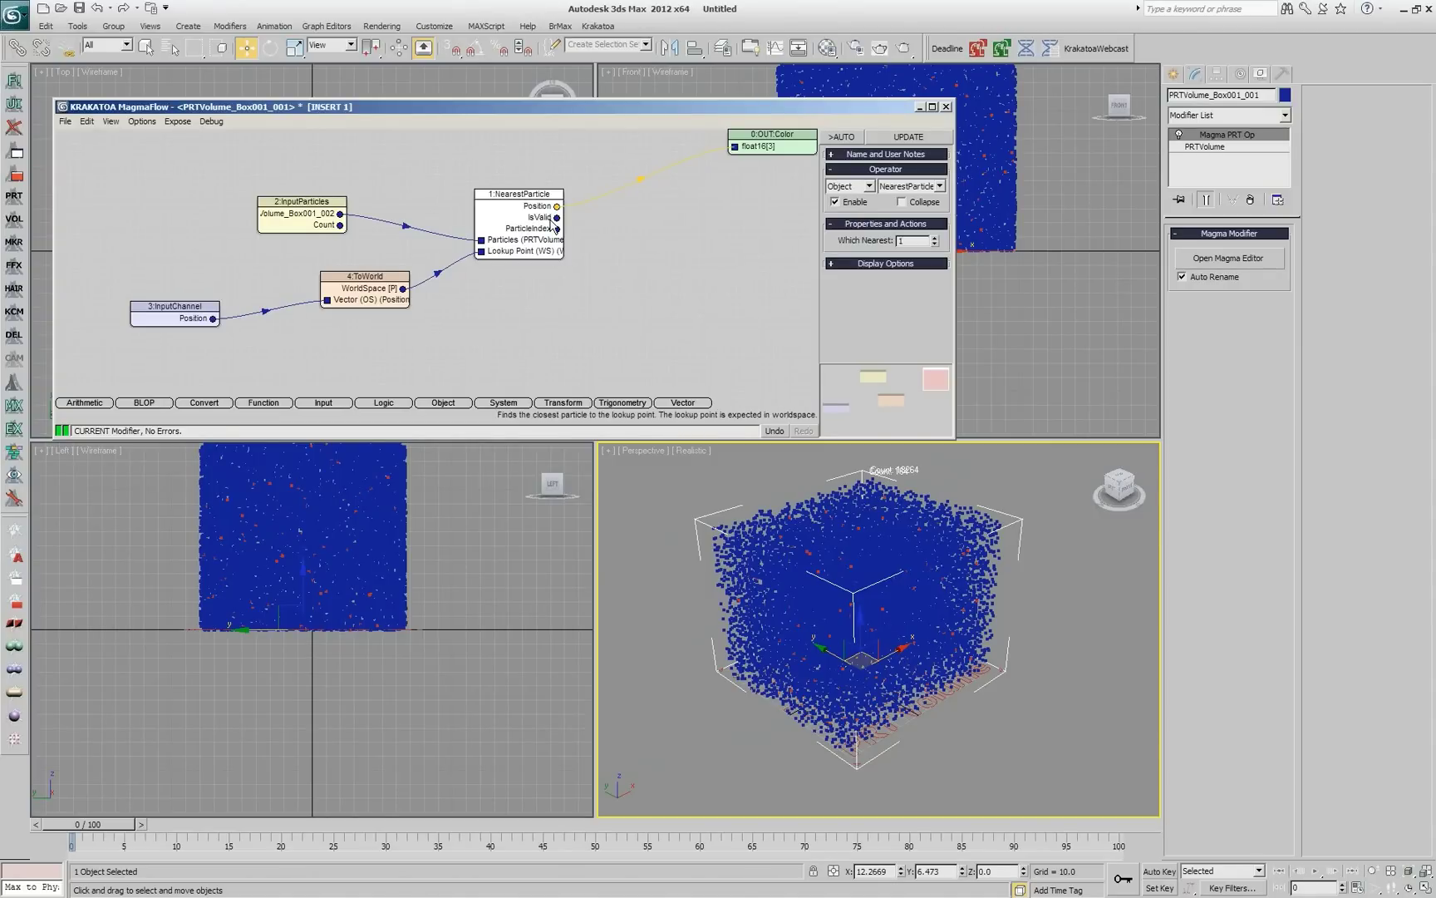
key(minus)
drag(674, 187, 674, 228)
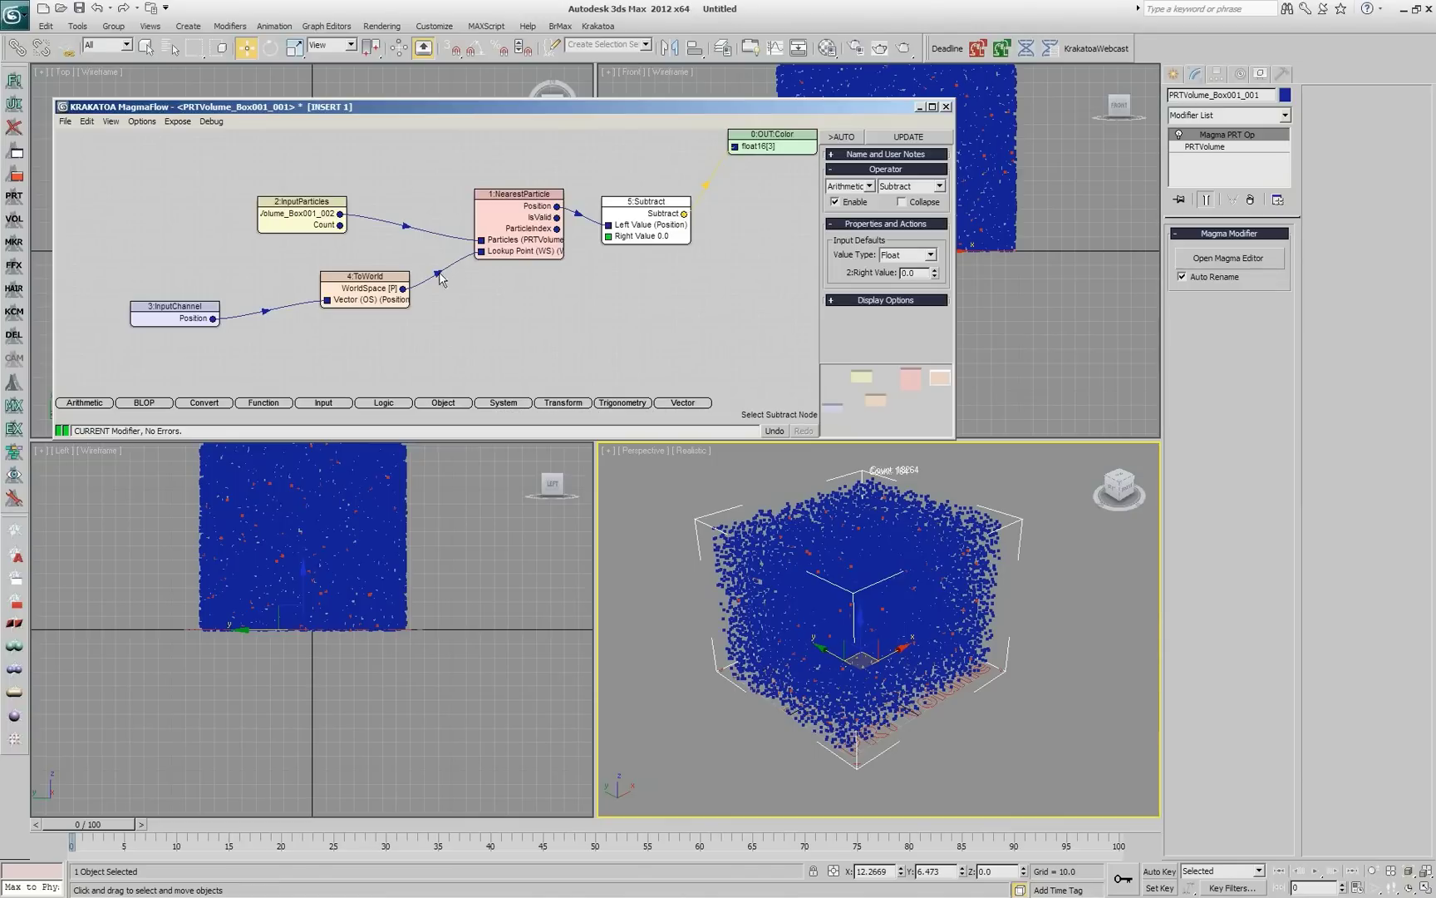
drag(403, 289, 608, 238)
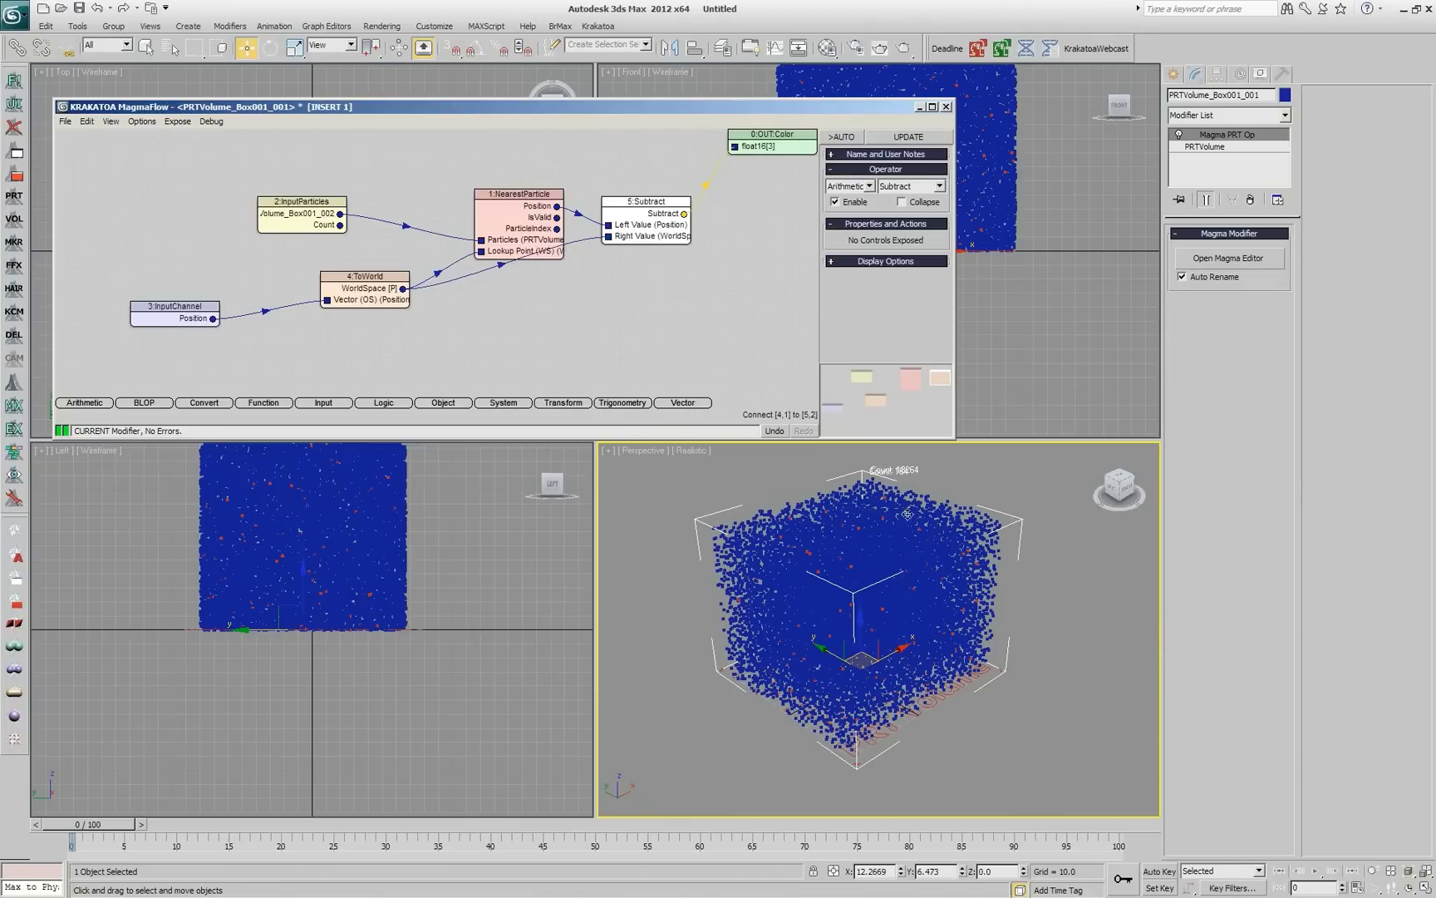
Step: Take the Magnitude of the difference and divide it by a float InputValue of 30.0, keeping the nodes neatly arranged
drag(661, 237, 538, 310)
key(v)
key(m)
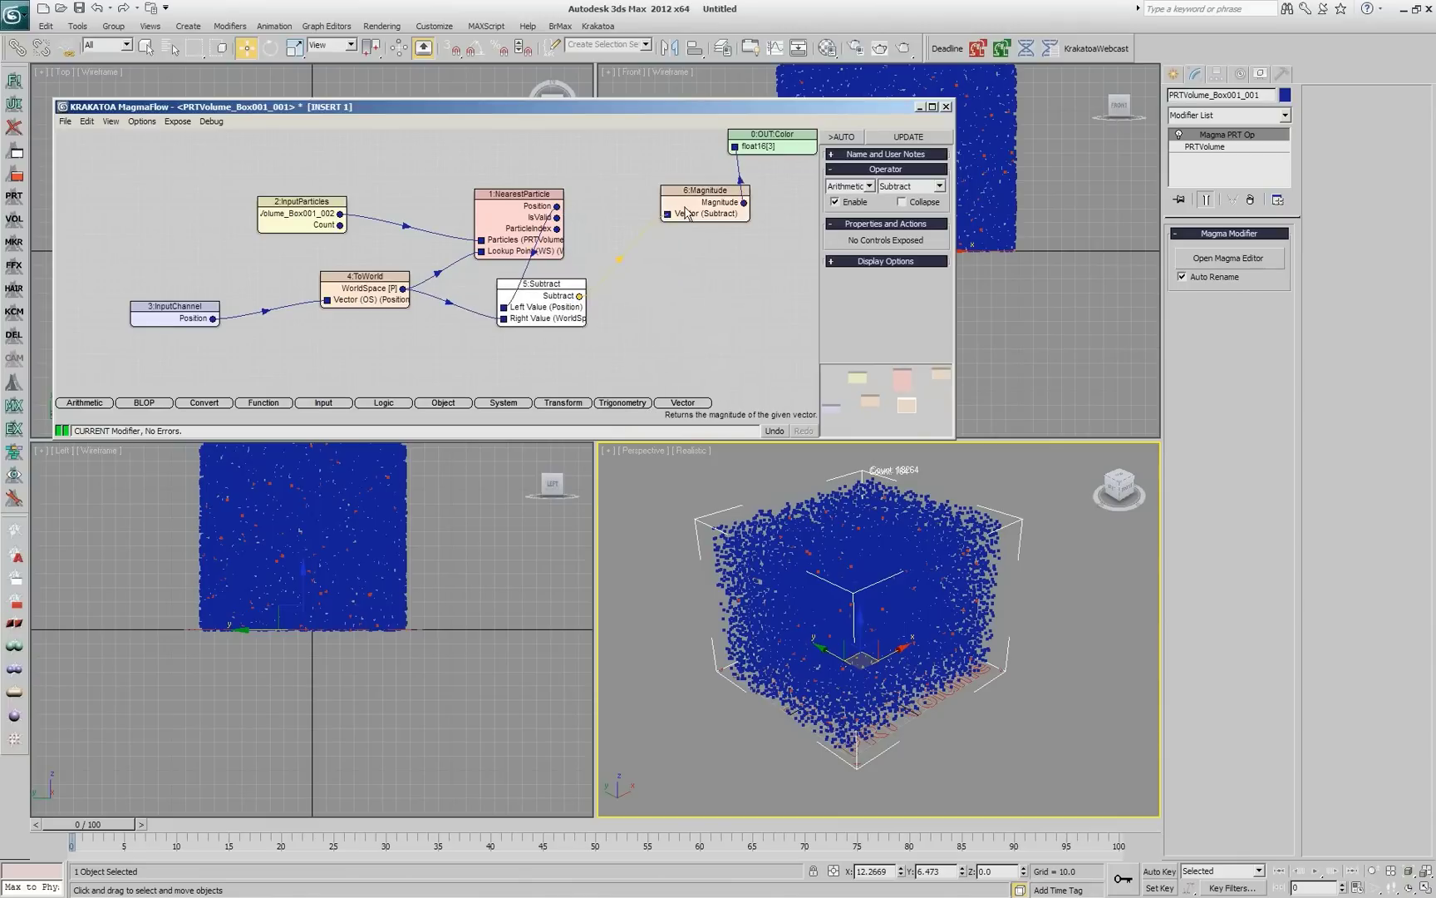
drag(678, 211, 641, 290)
key(slash)
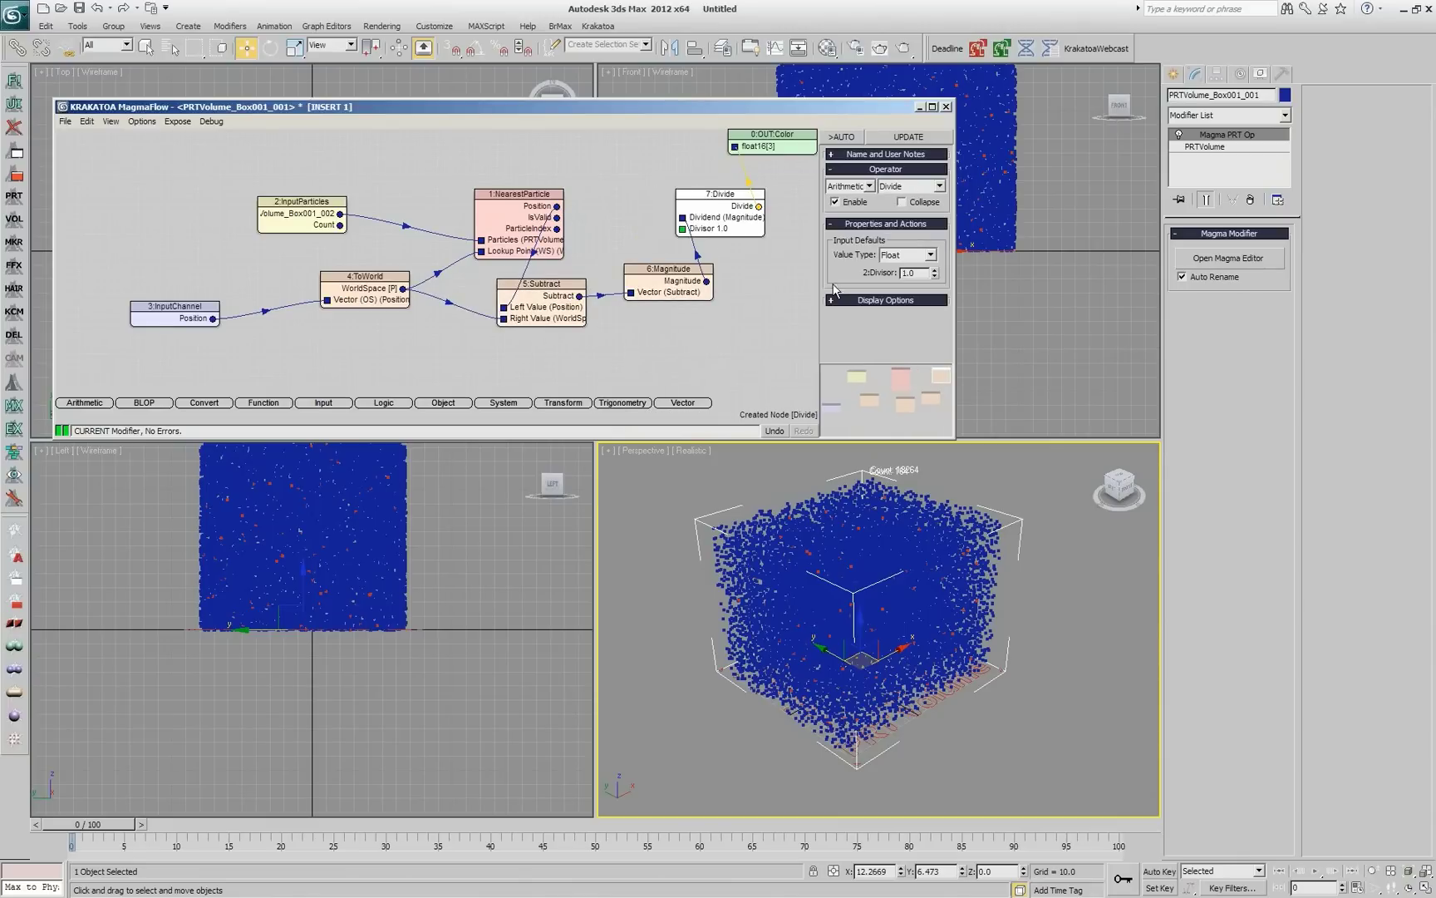
key(ctrl+2)
key(d)
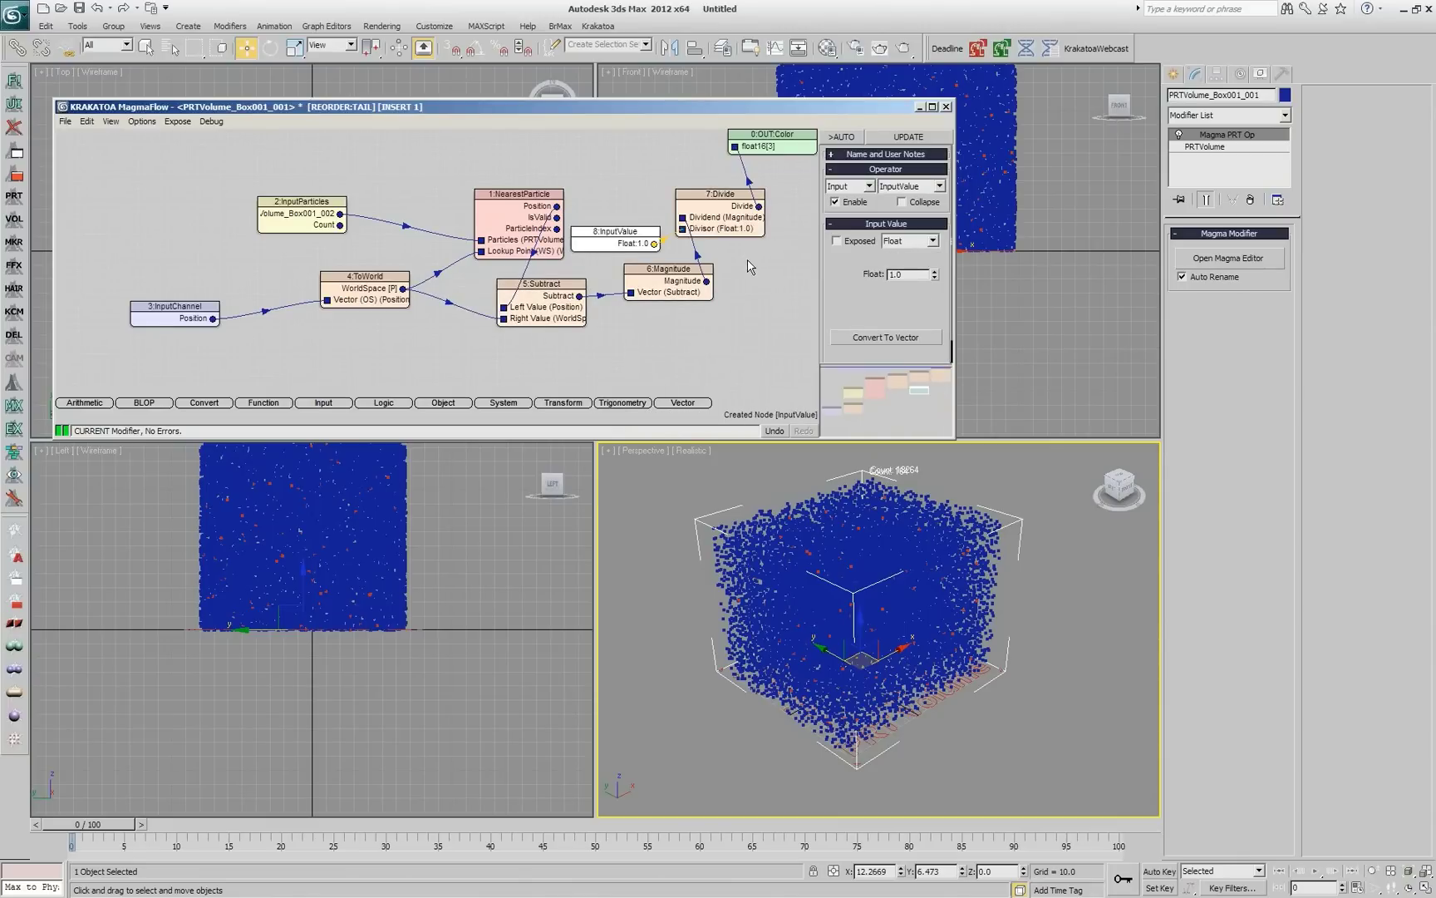
click(906, 274)
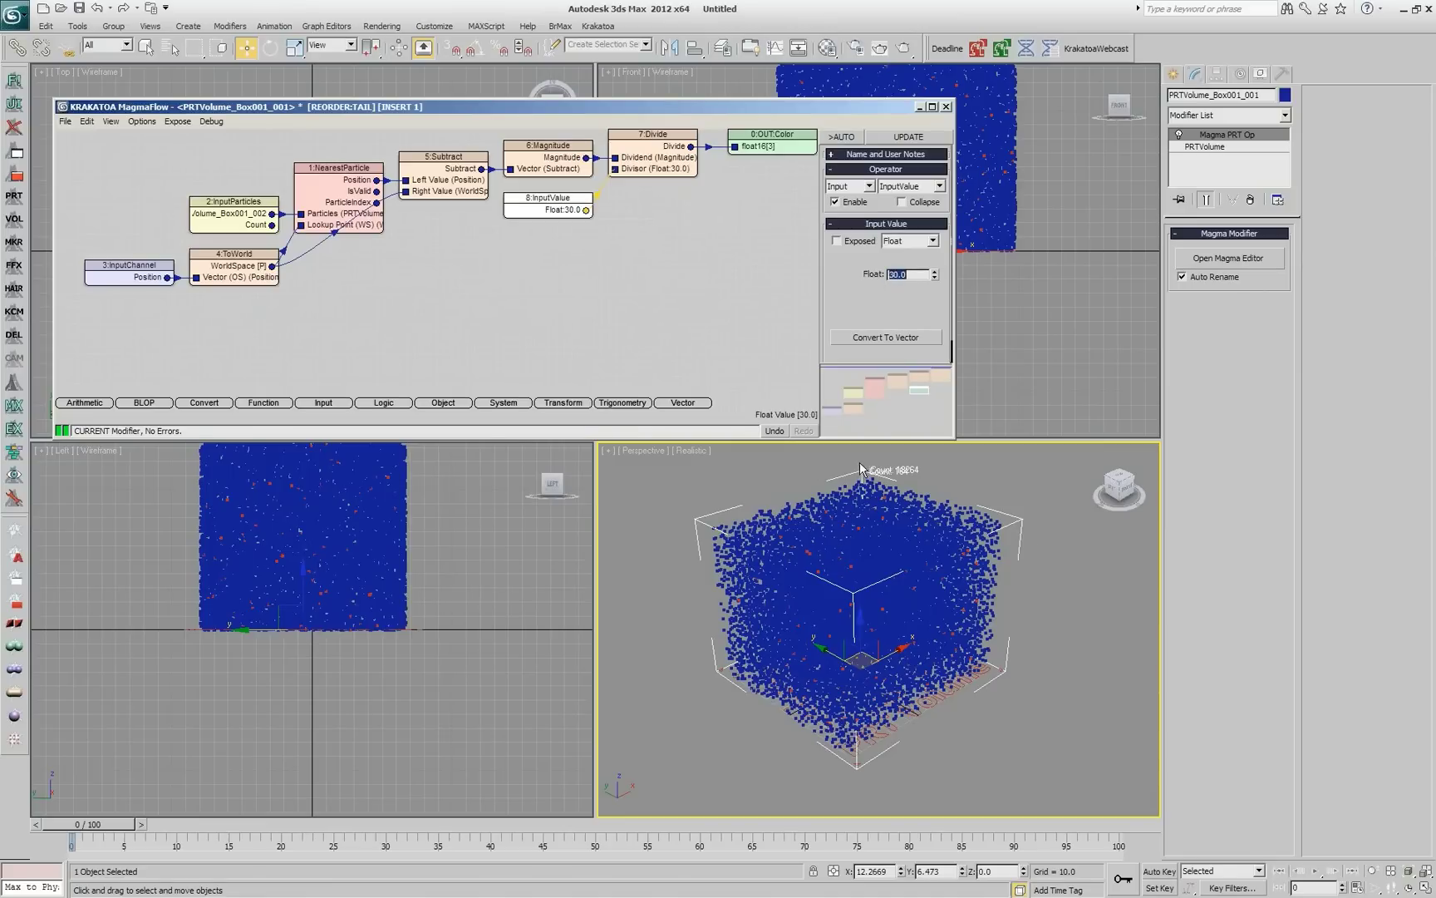
Step: Insert a Blend after Divide, with red [1,0,0] at 0 and blue [0,0,1] at 1, and enable automatic updating
click(661, 167)
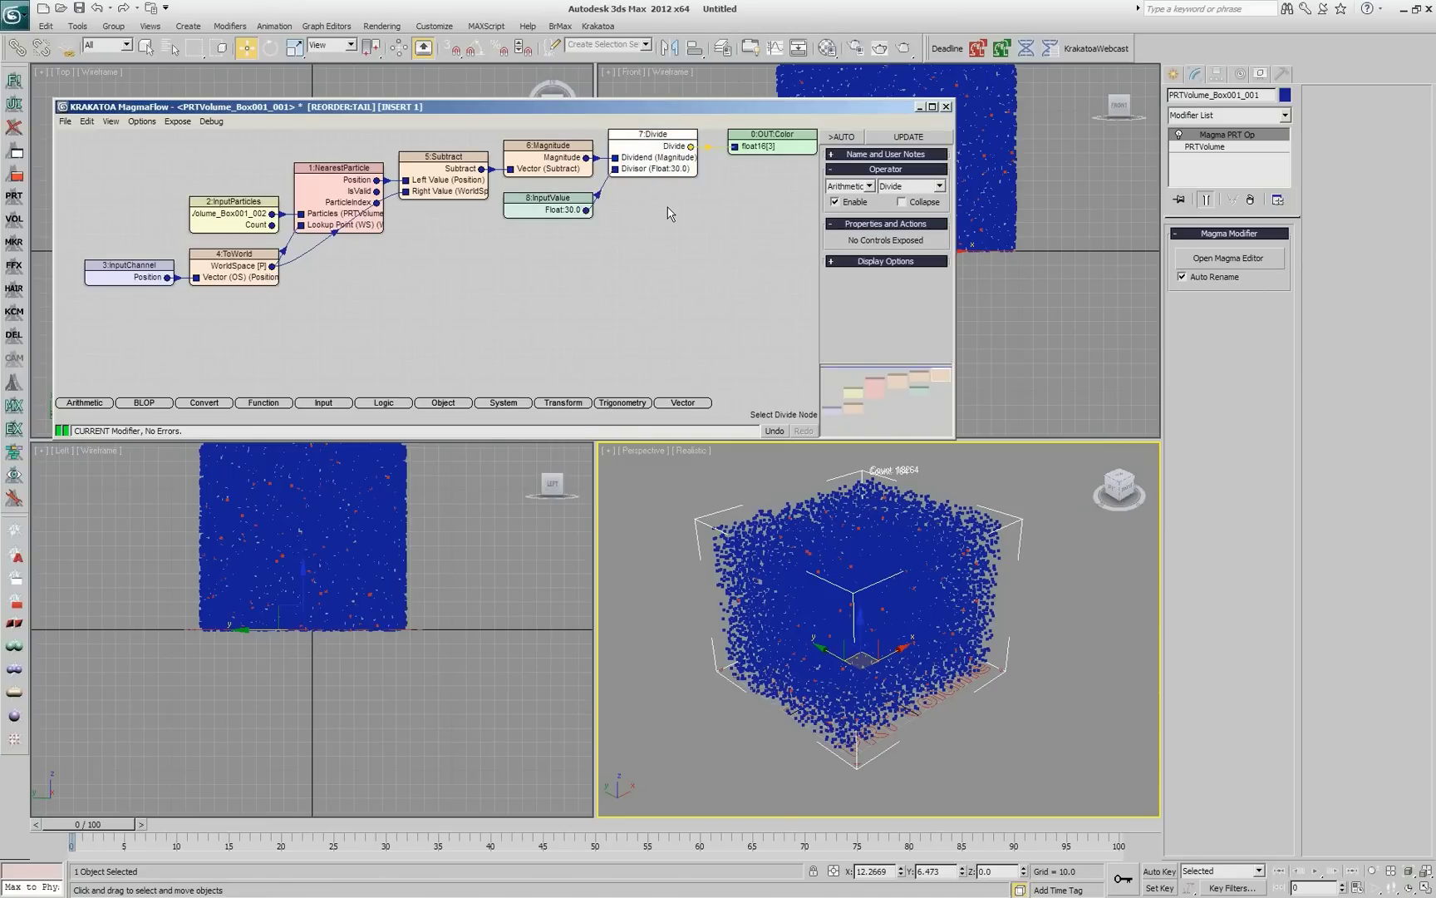
key(b)
key(w)
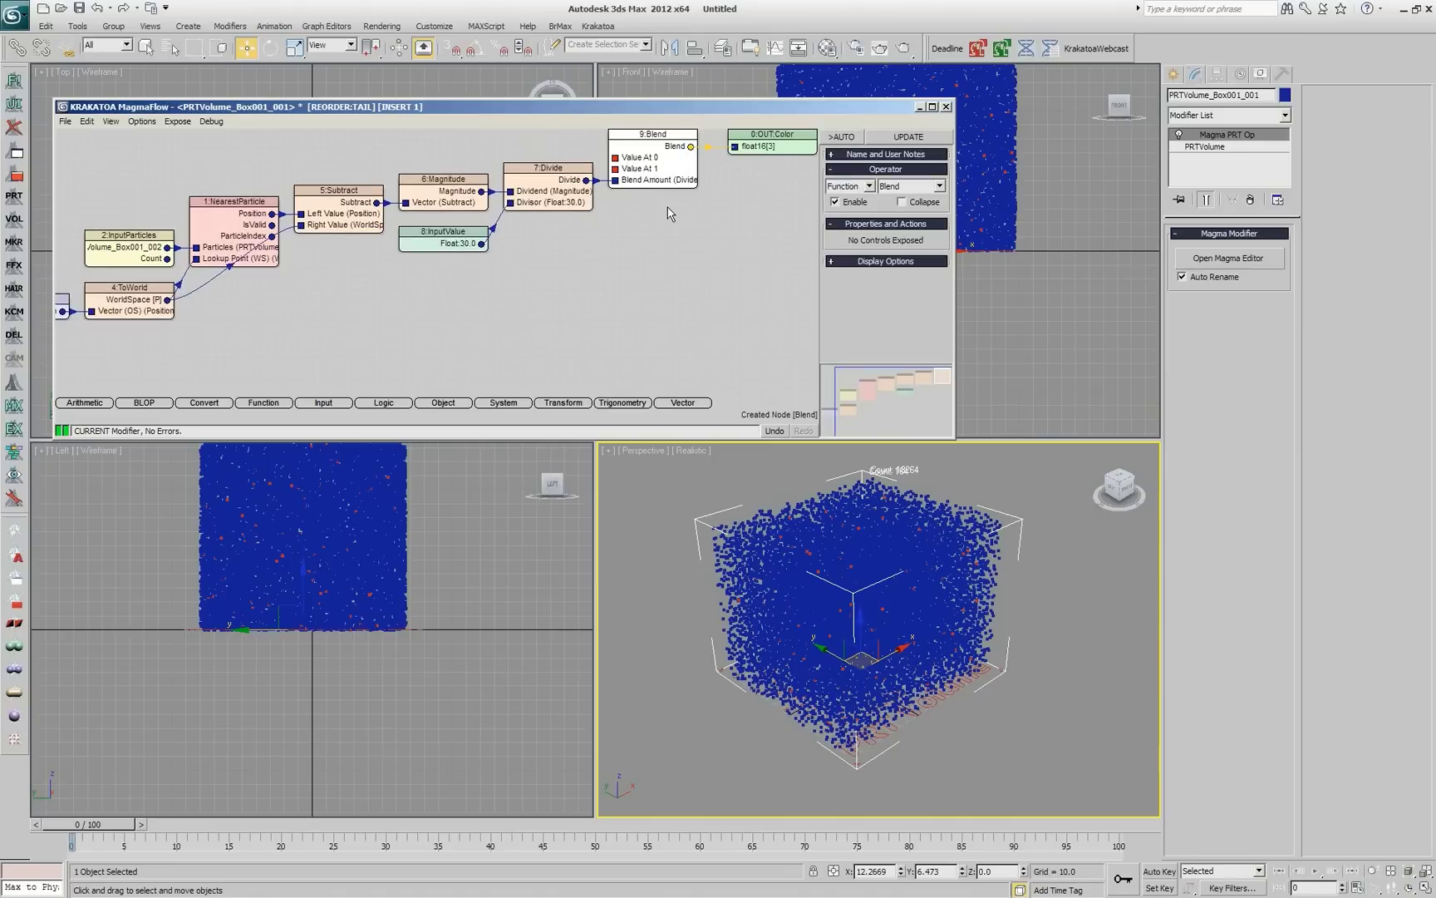
key(ctrl+3)
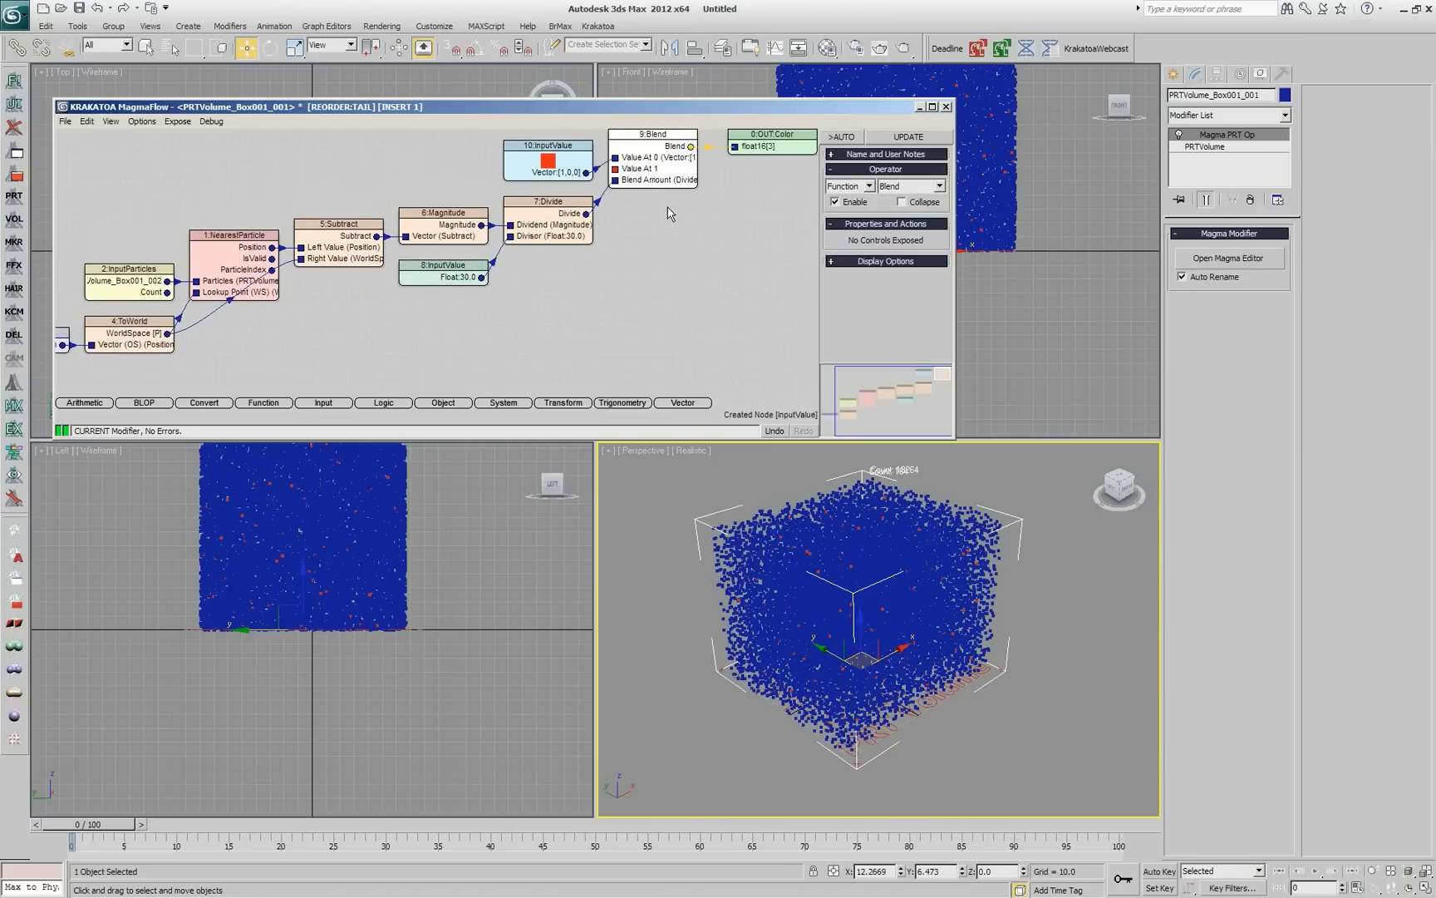
key(3)
click(842, 138)
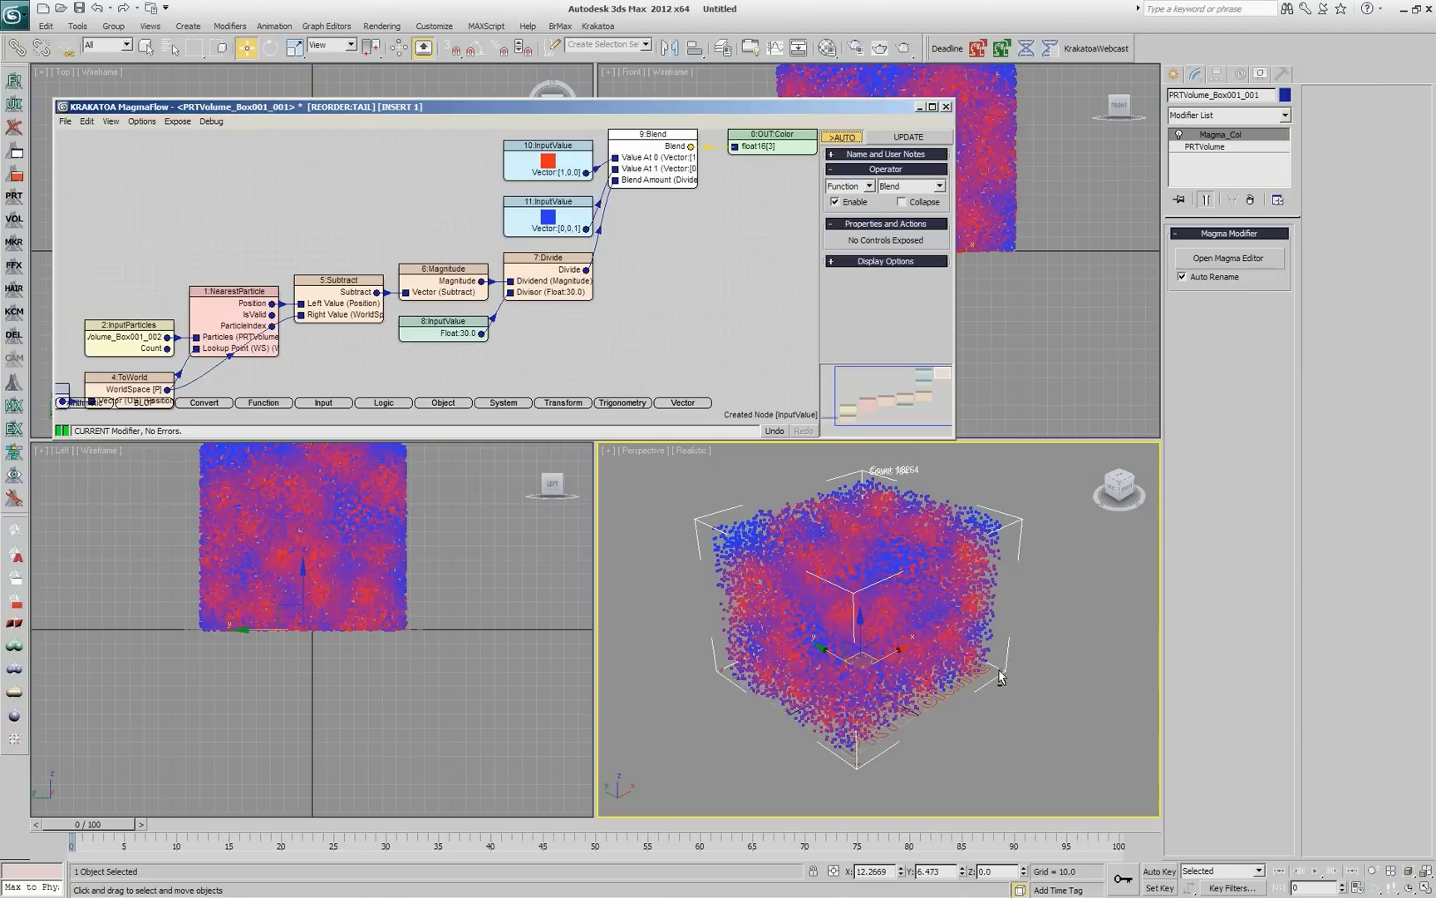
Step: Try divisor values of 10, 20, 30 and 40 in the float InputValue node, ending with 20.0
alt+middle_drag(999, 675, 991, 649)
click(455, 324)
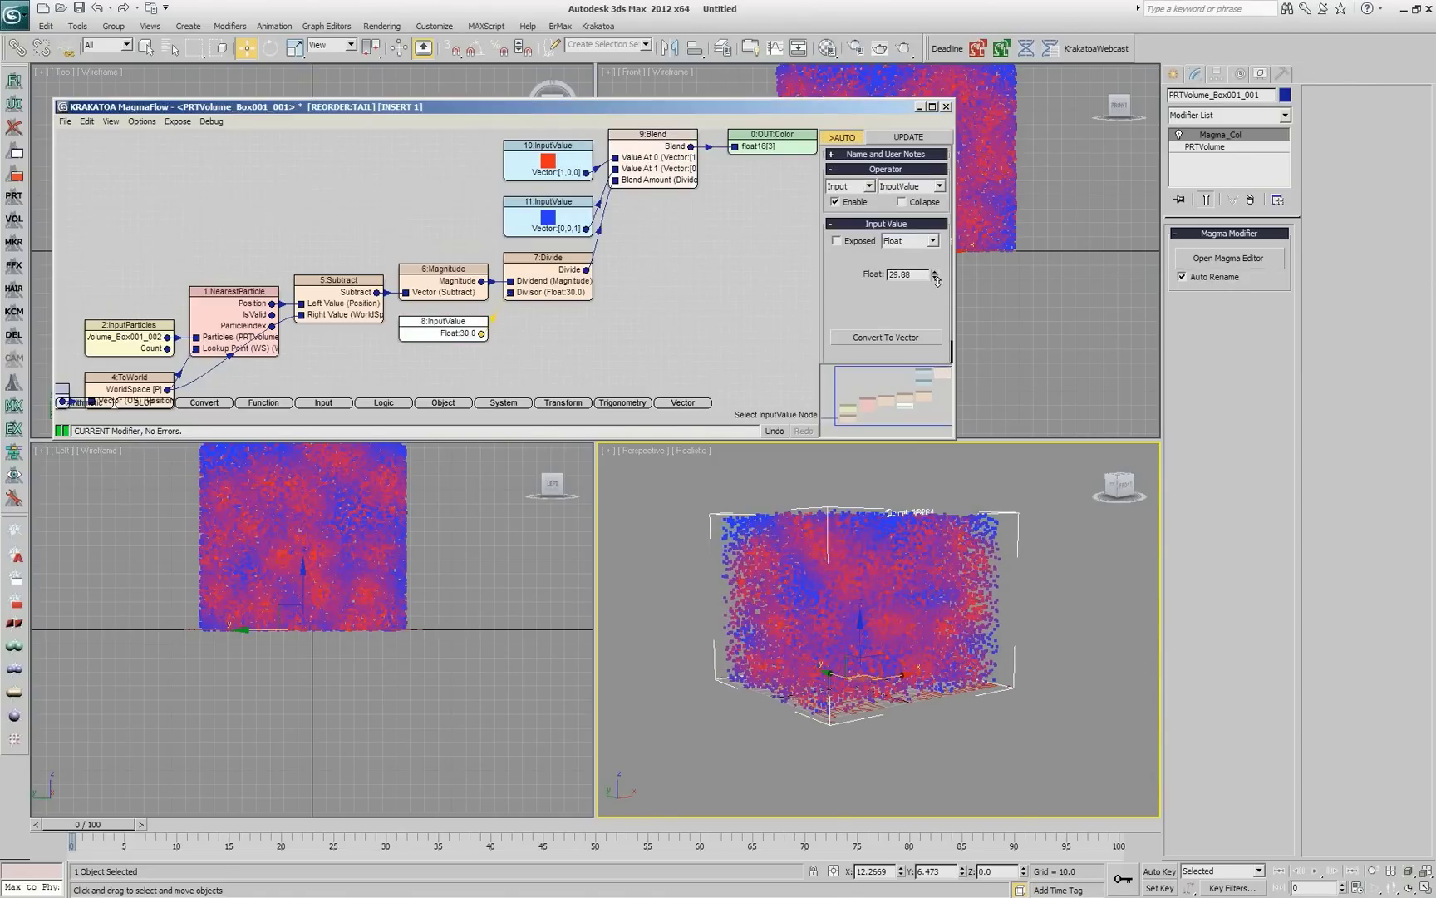
drag(936, 280, 942, 300)
double_click(917, 274)
text(1)
text(20)
key(Return)
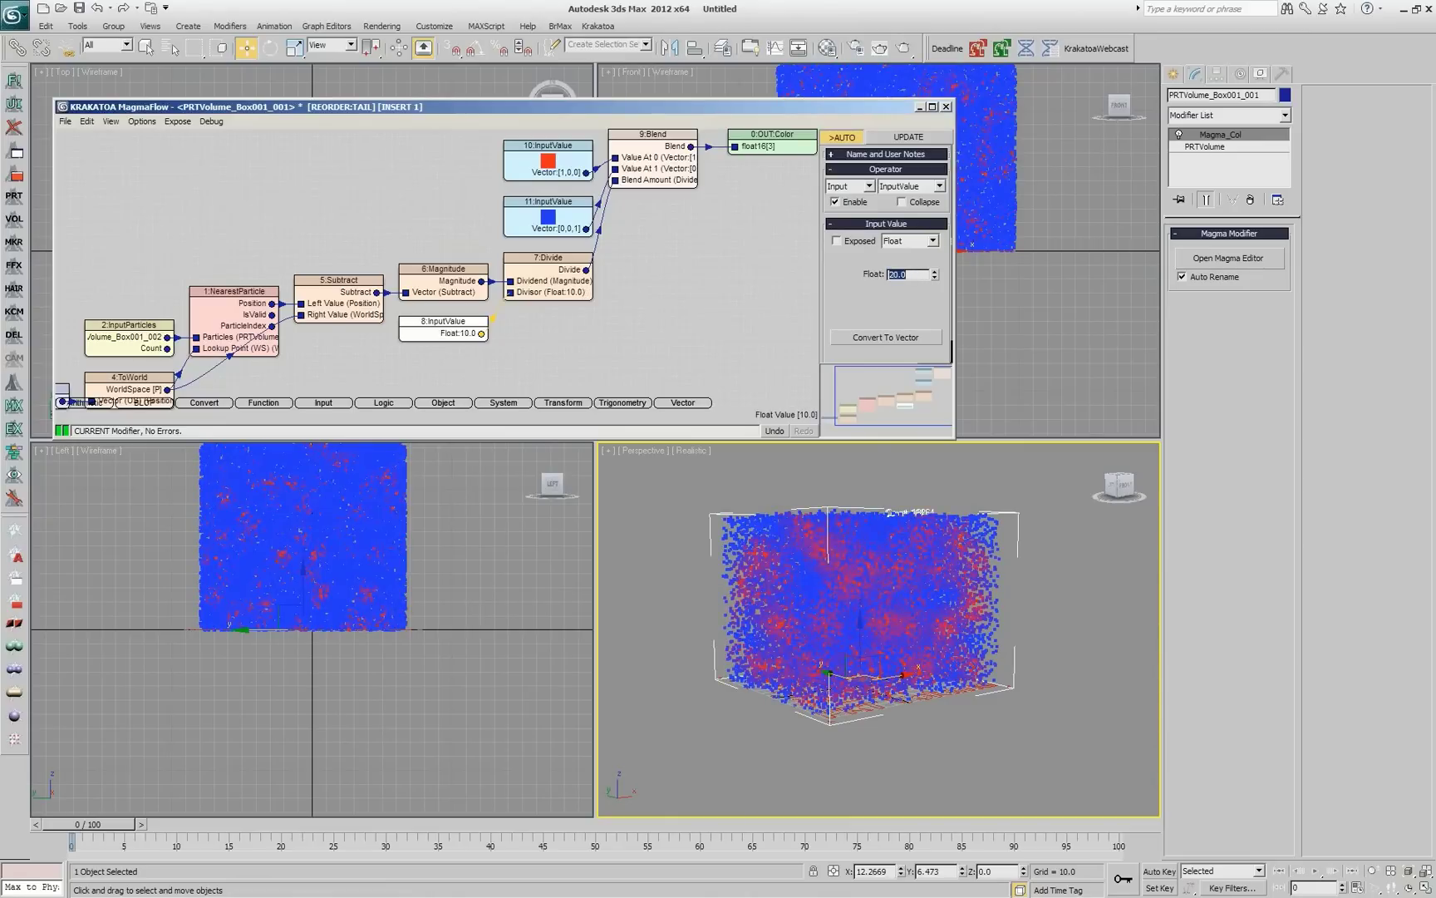
text(30)
key(Return)
text(40)
key(Return)
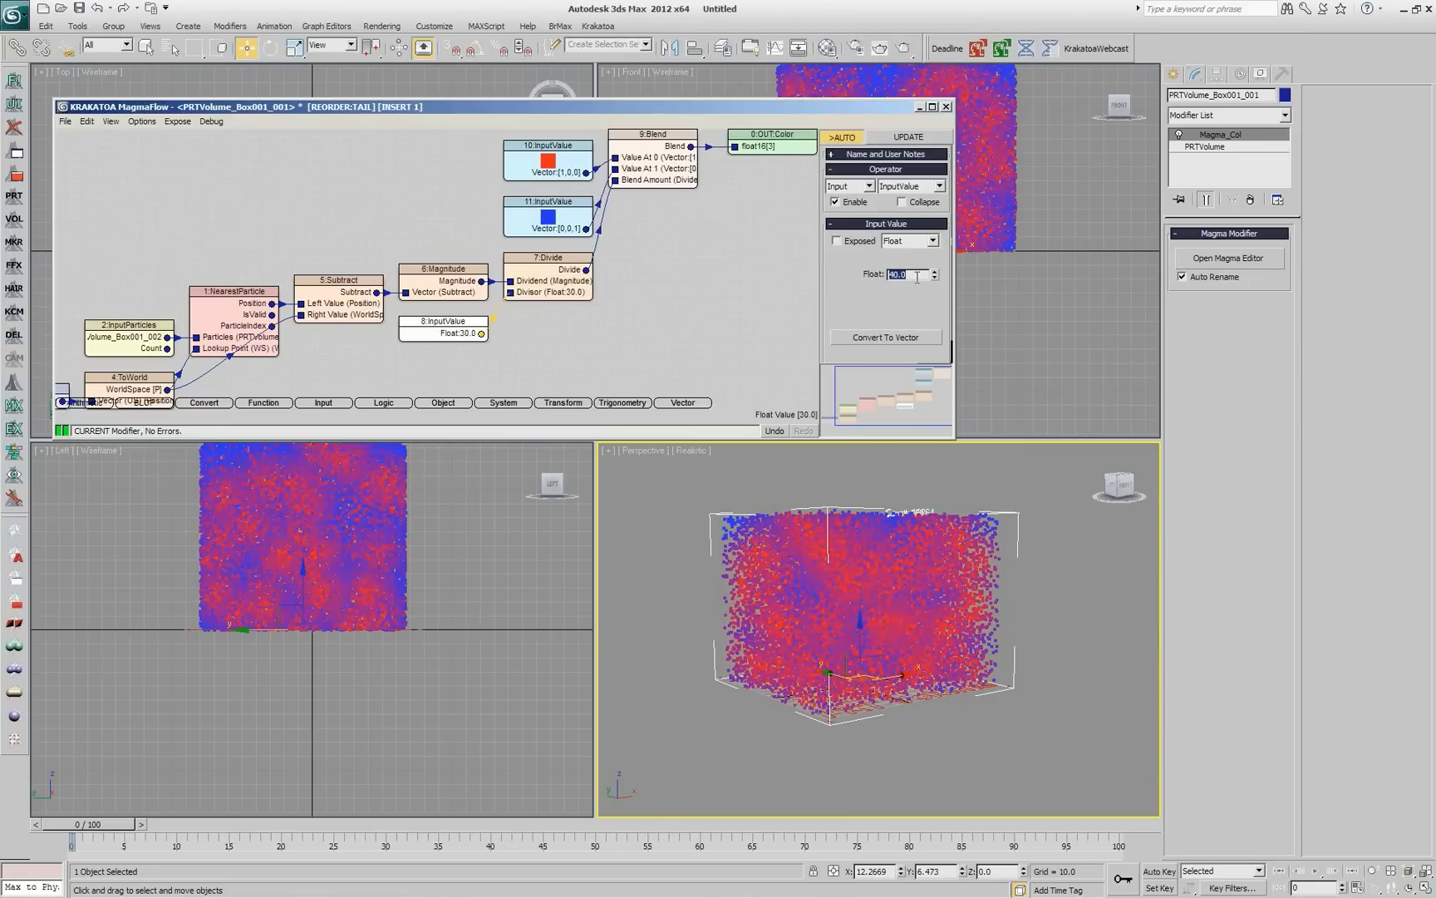
text(20)
key(Return)
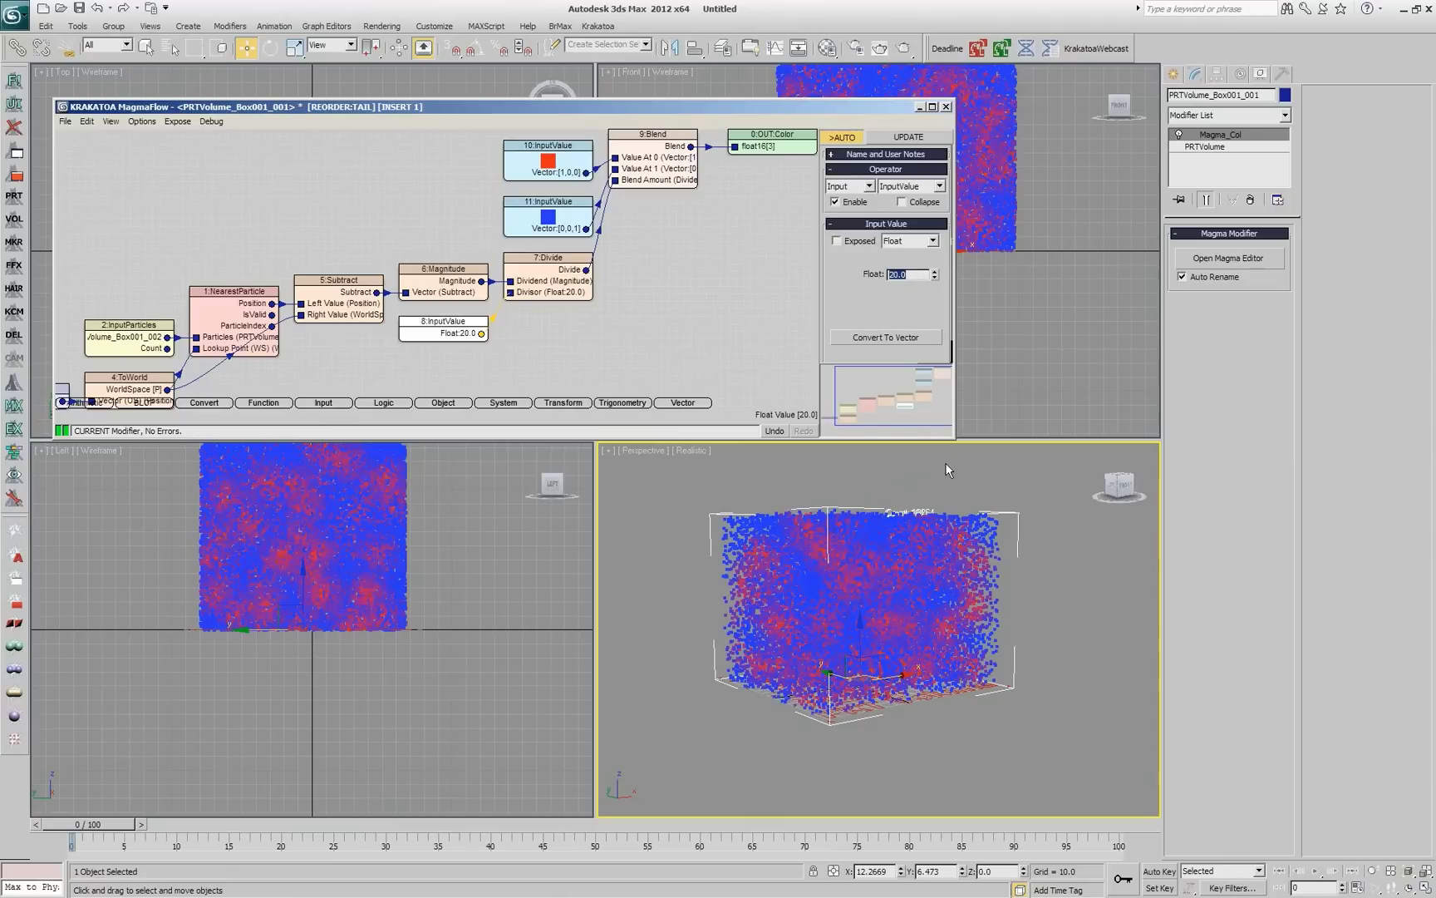
Step: Turn off Jitter Position on the first PRT Volume, lower its viewport spacing to 4.2492 and examine the color falloff around the cube
alt+middle_drag(923, 607, 882, 605)
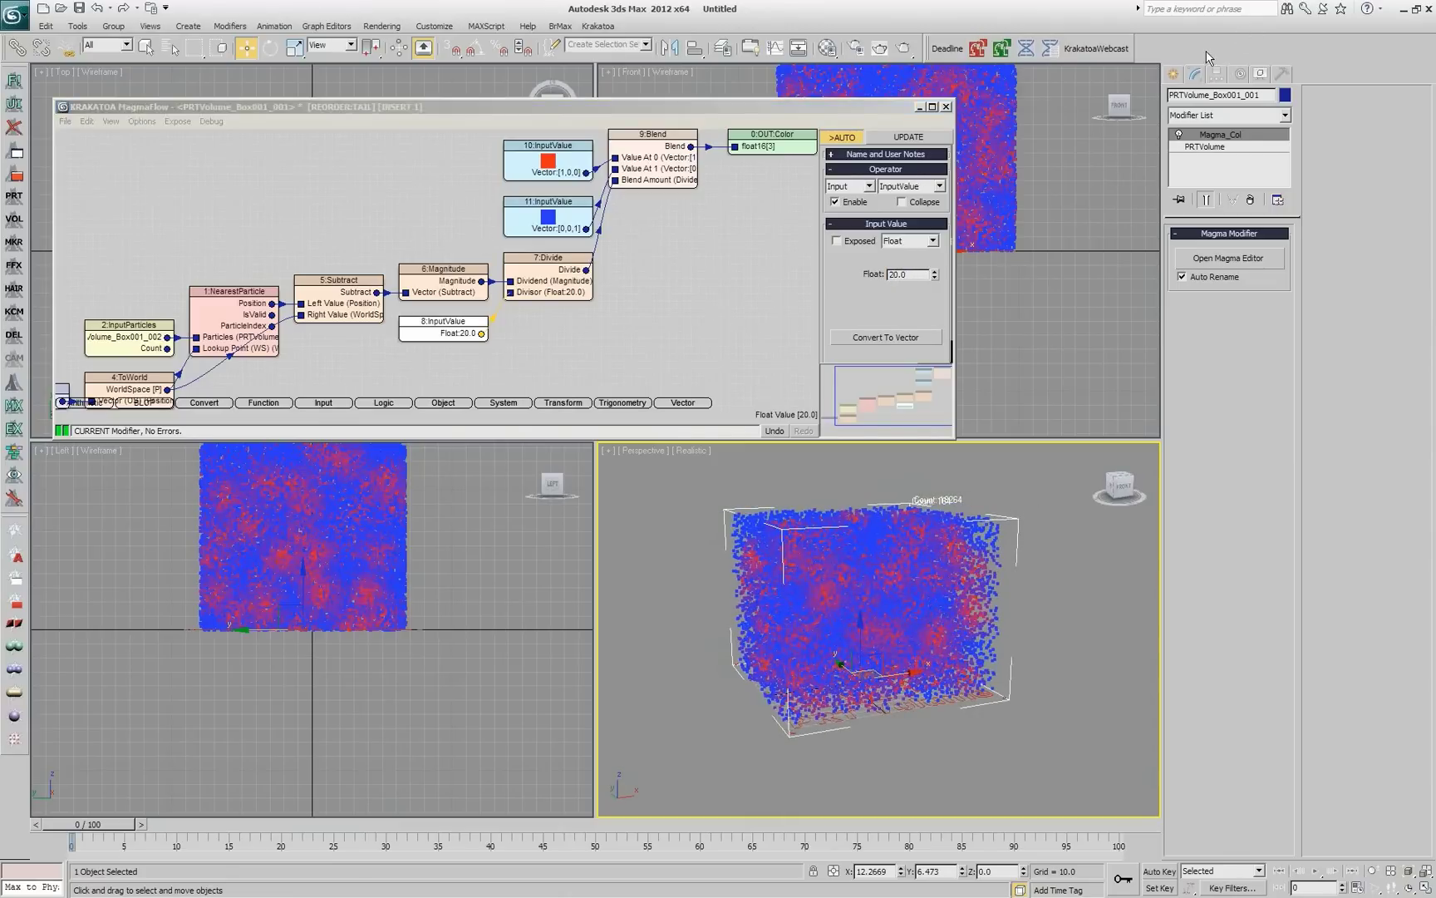
click(1213, 147)
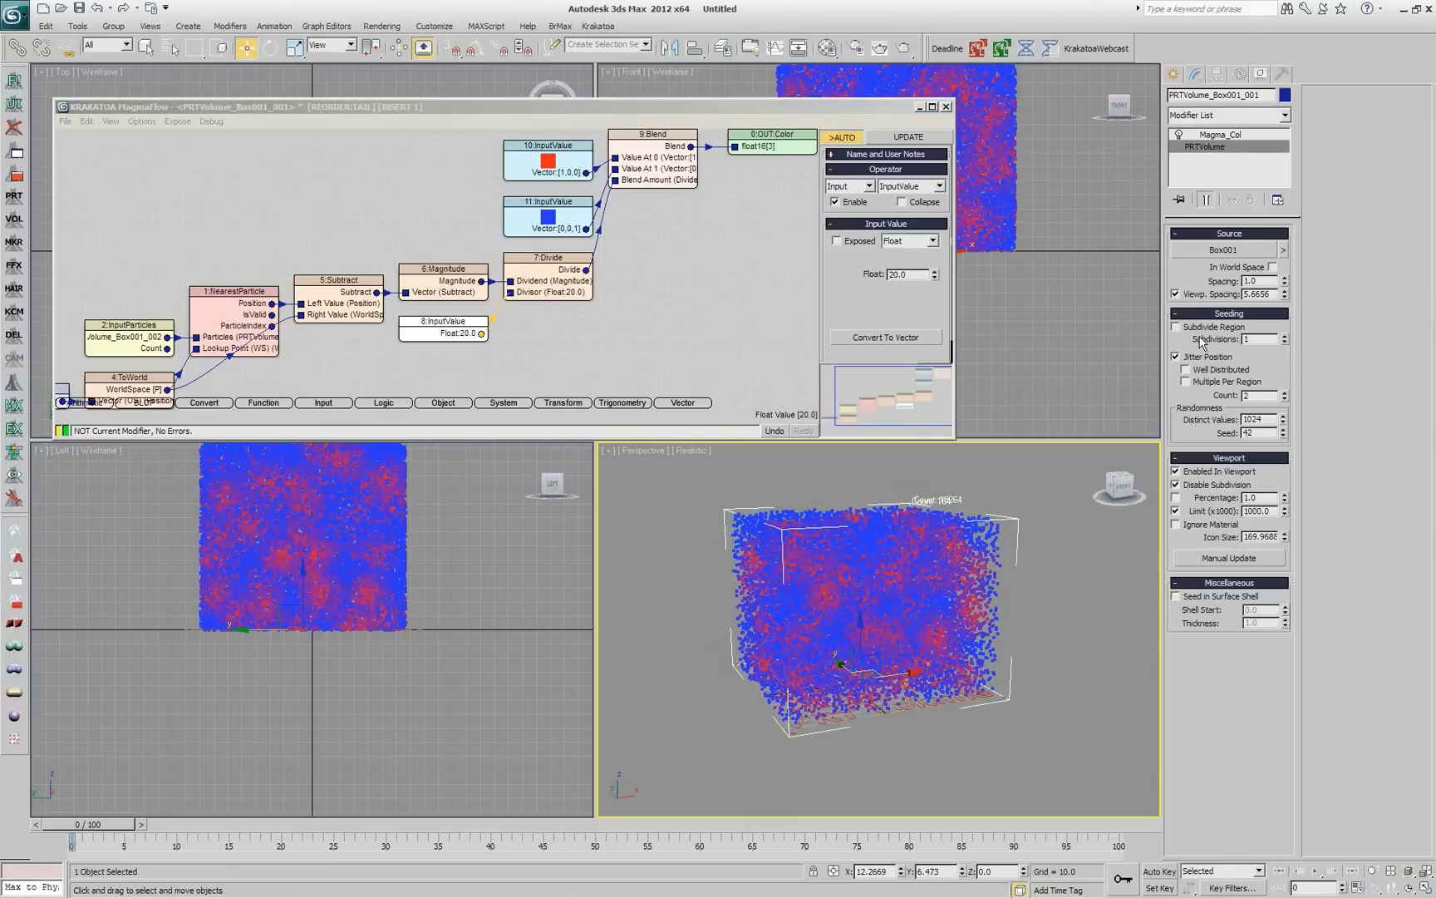
click(1194, 358)
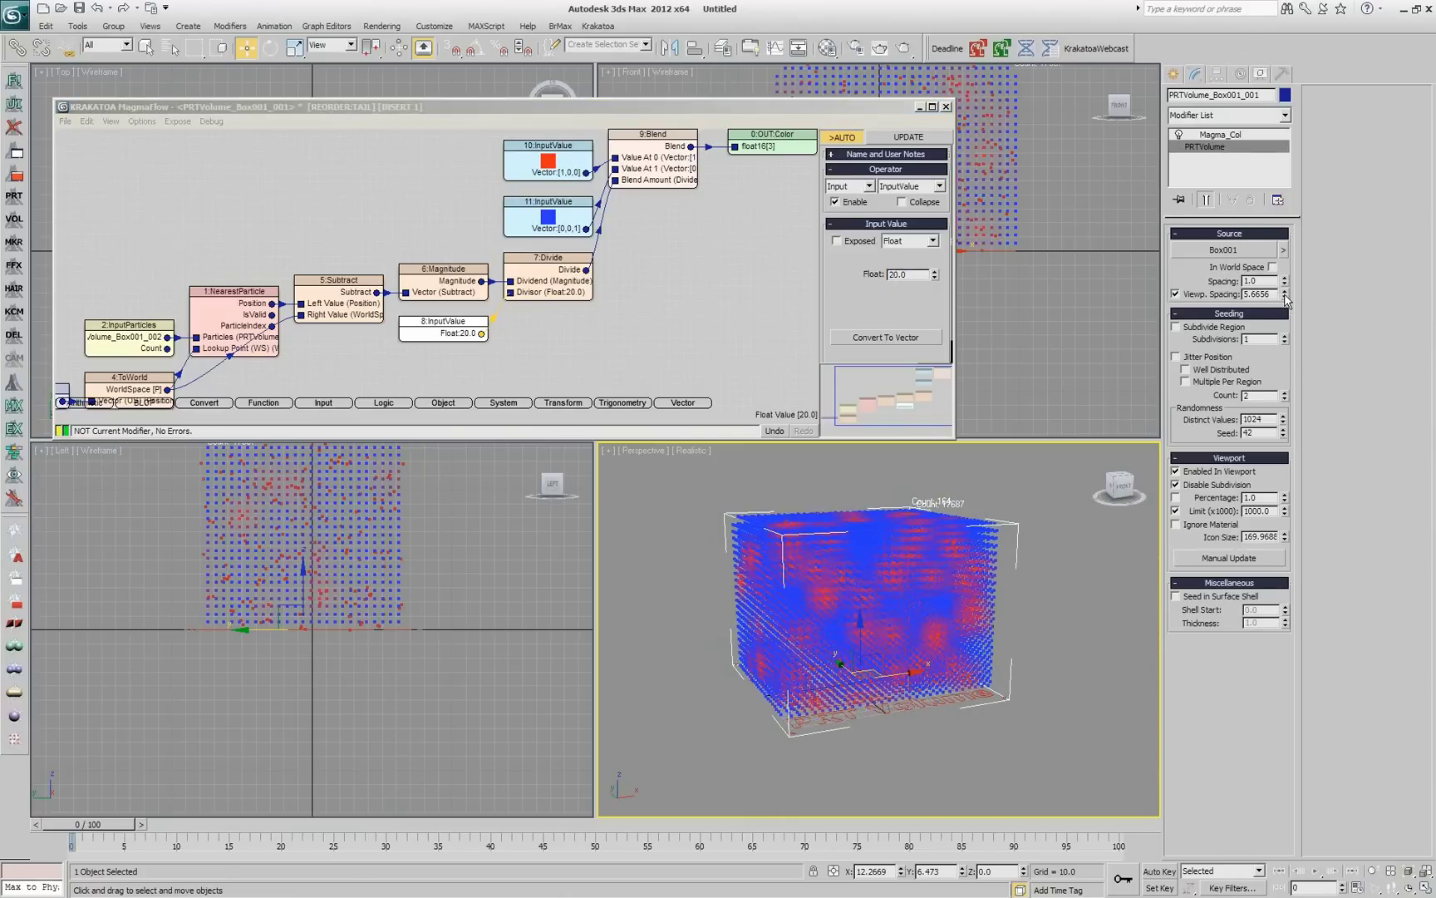
drag(1286, 300, 1292, 321)
alt+middle_drag(896, 641, 796, 464)
alt+middle_drag(901, 610, 936, 646)
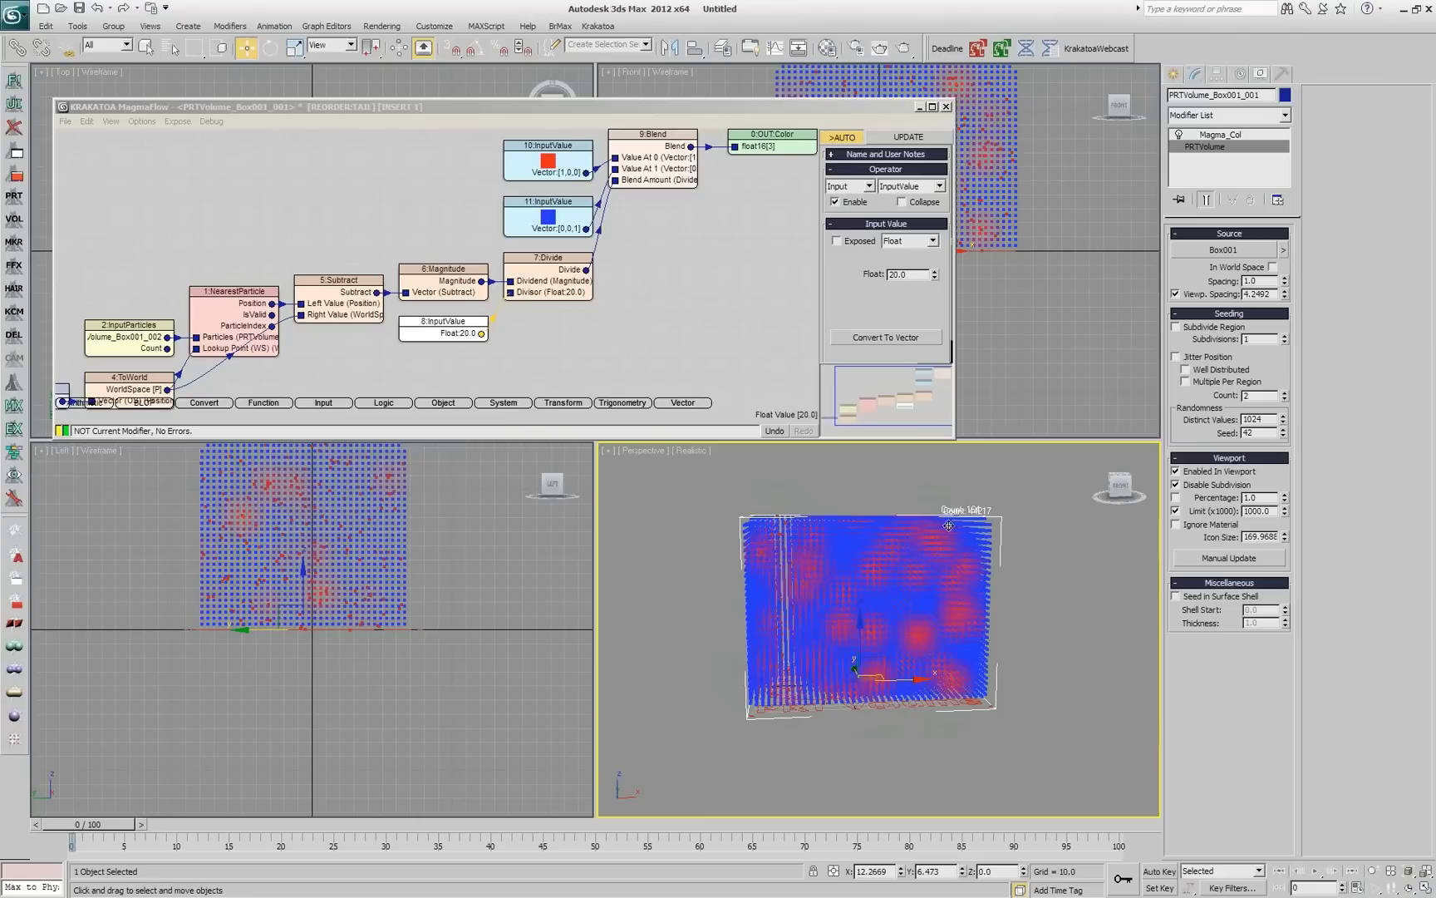
alt+middle_drag(861, 656, 931, 637)
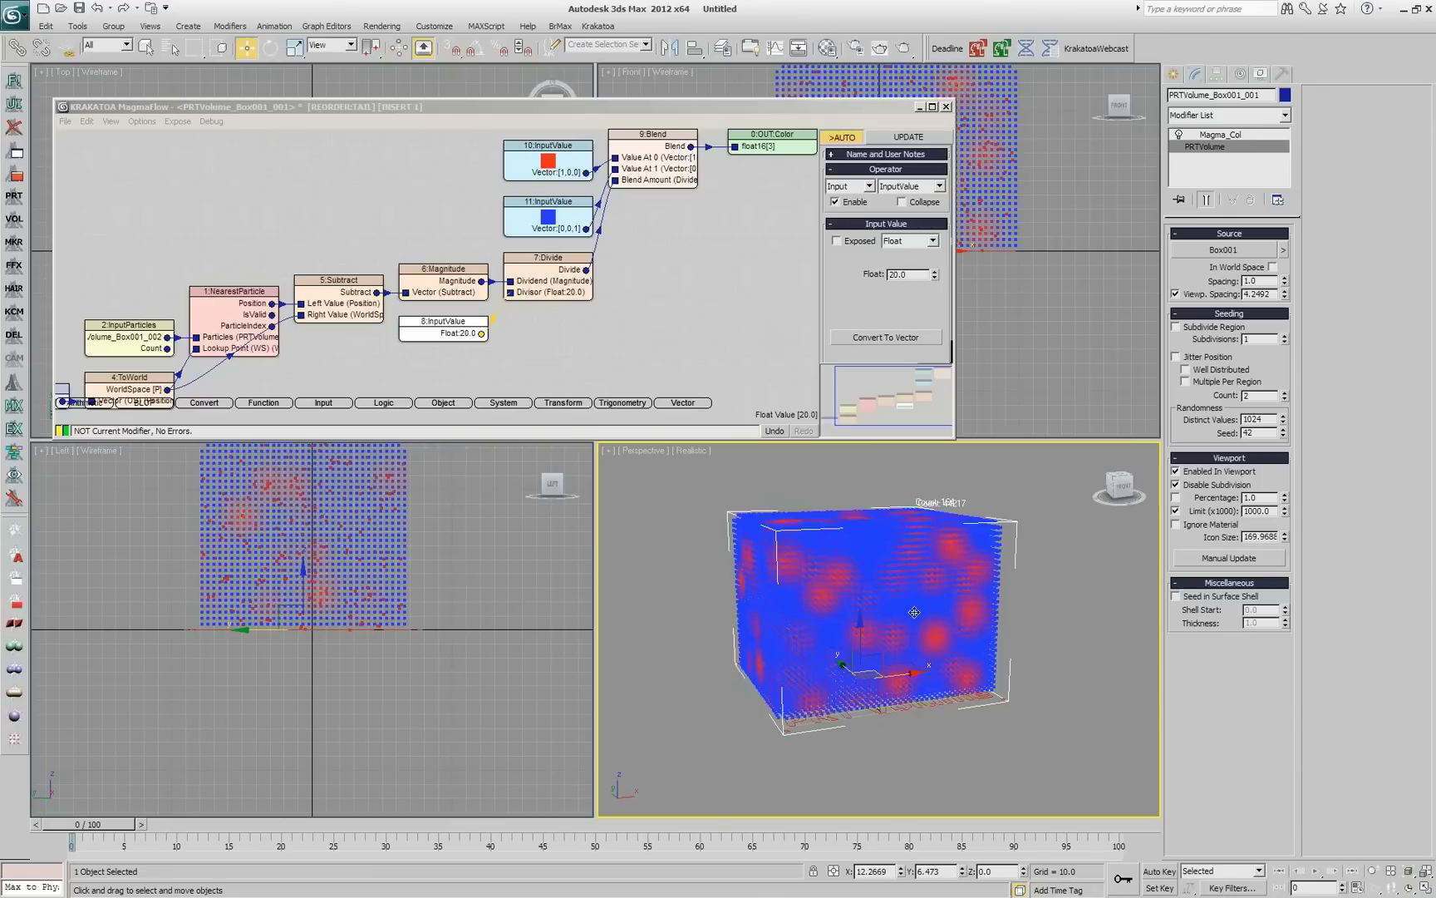
Step: Raise the divisor in the float InputValue node to 40.0, clear the node selection and inspect the particle cube
drag(934, 277, 940, 169)
double_click(925, 274)
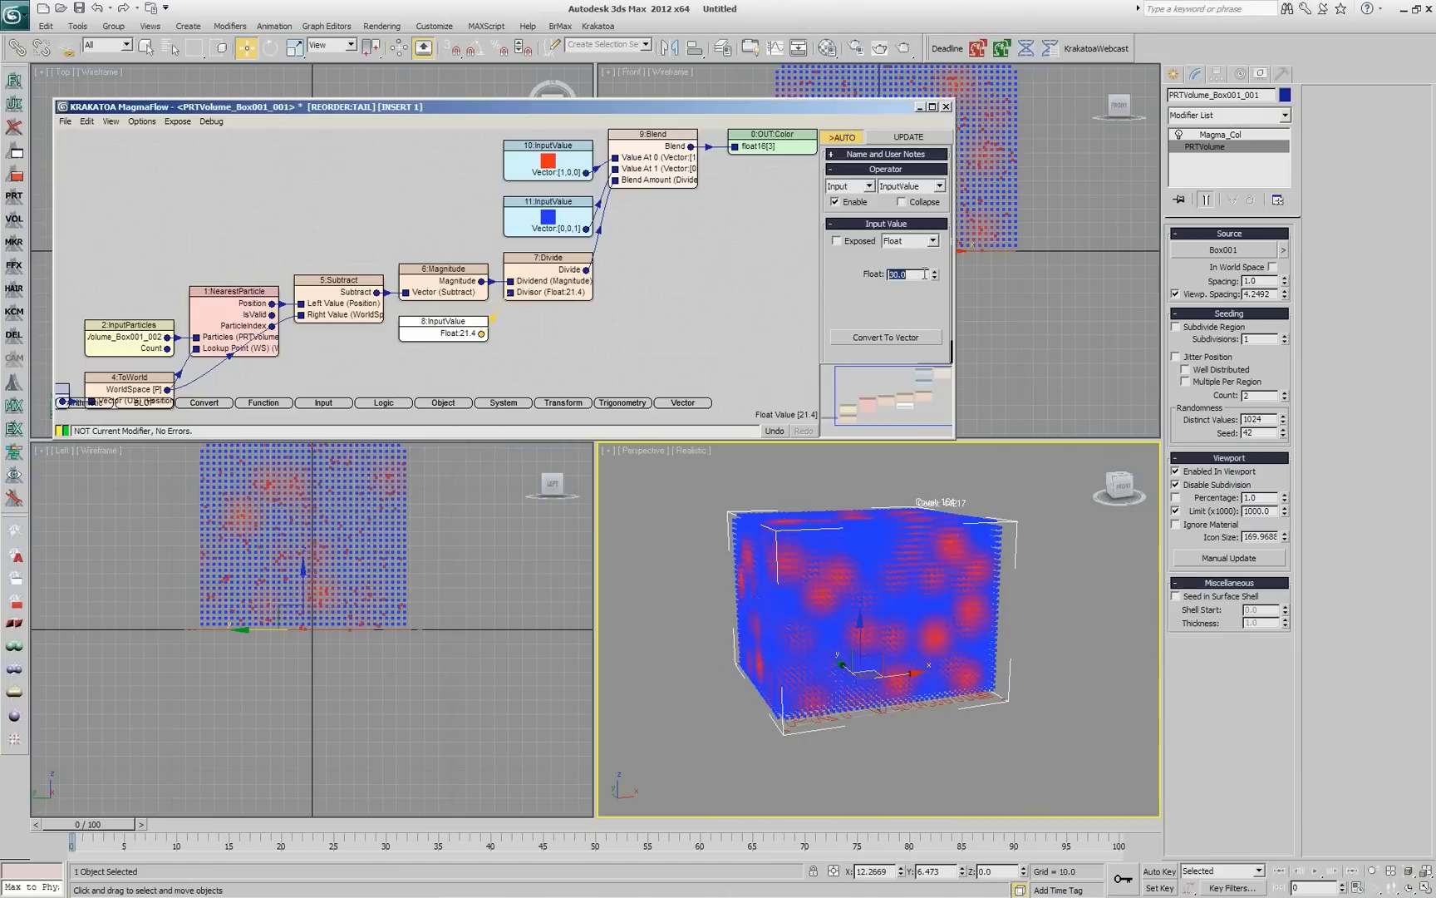
text(30)
key(Return)
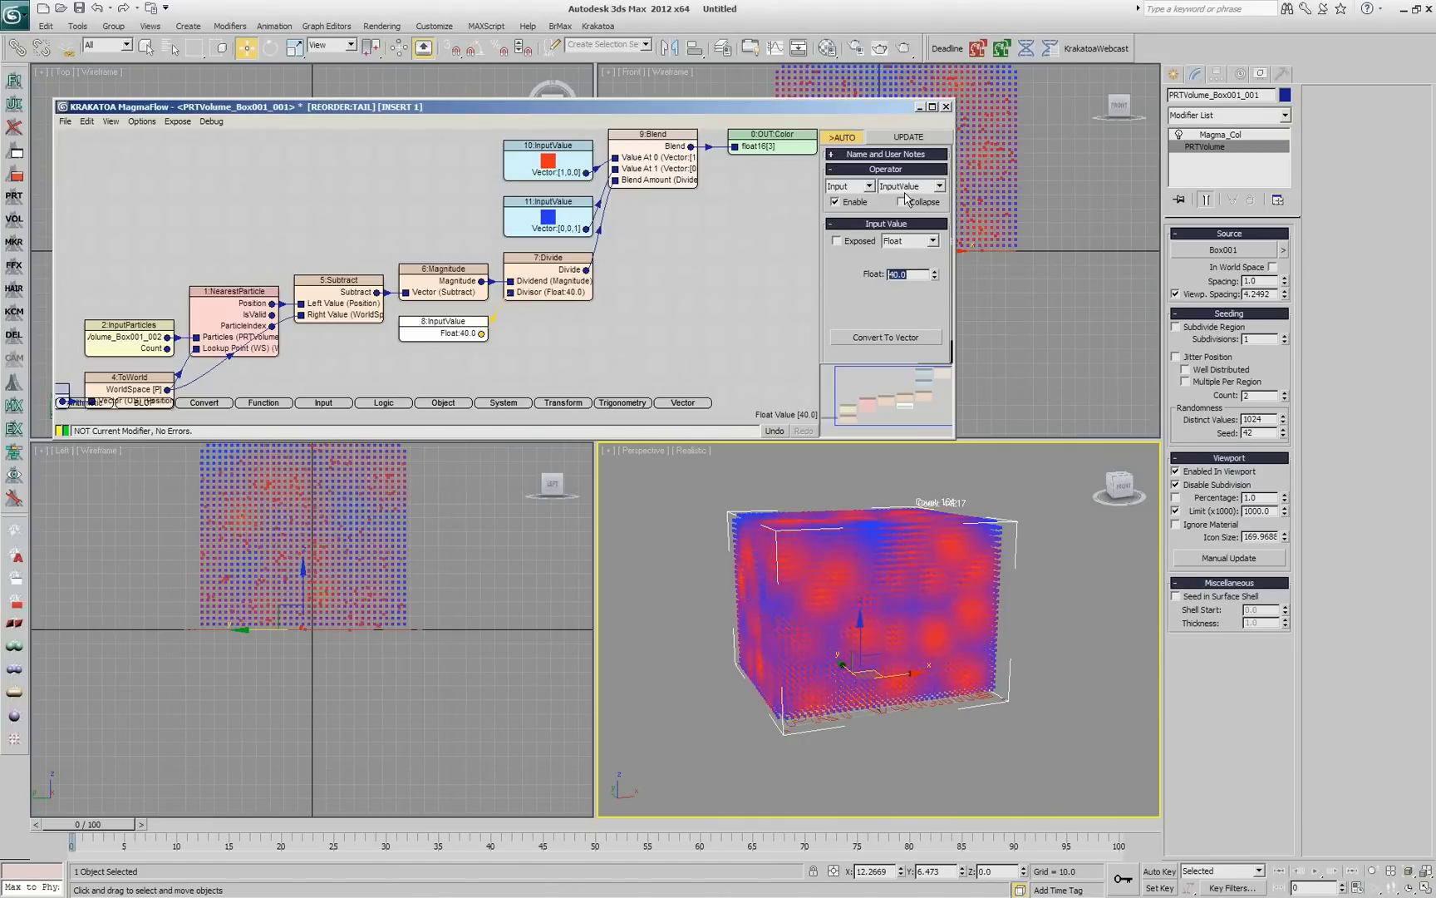
click(653, 251)
click(654, 257)
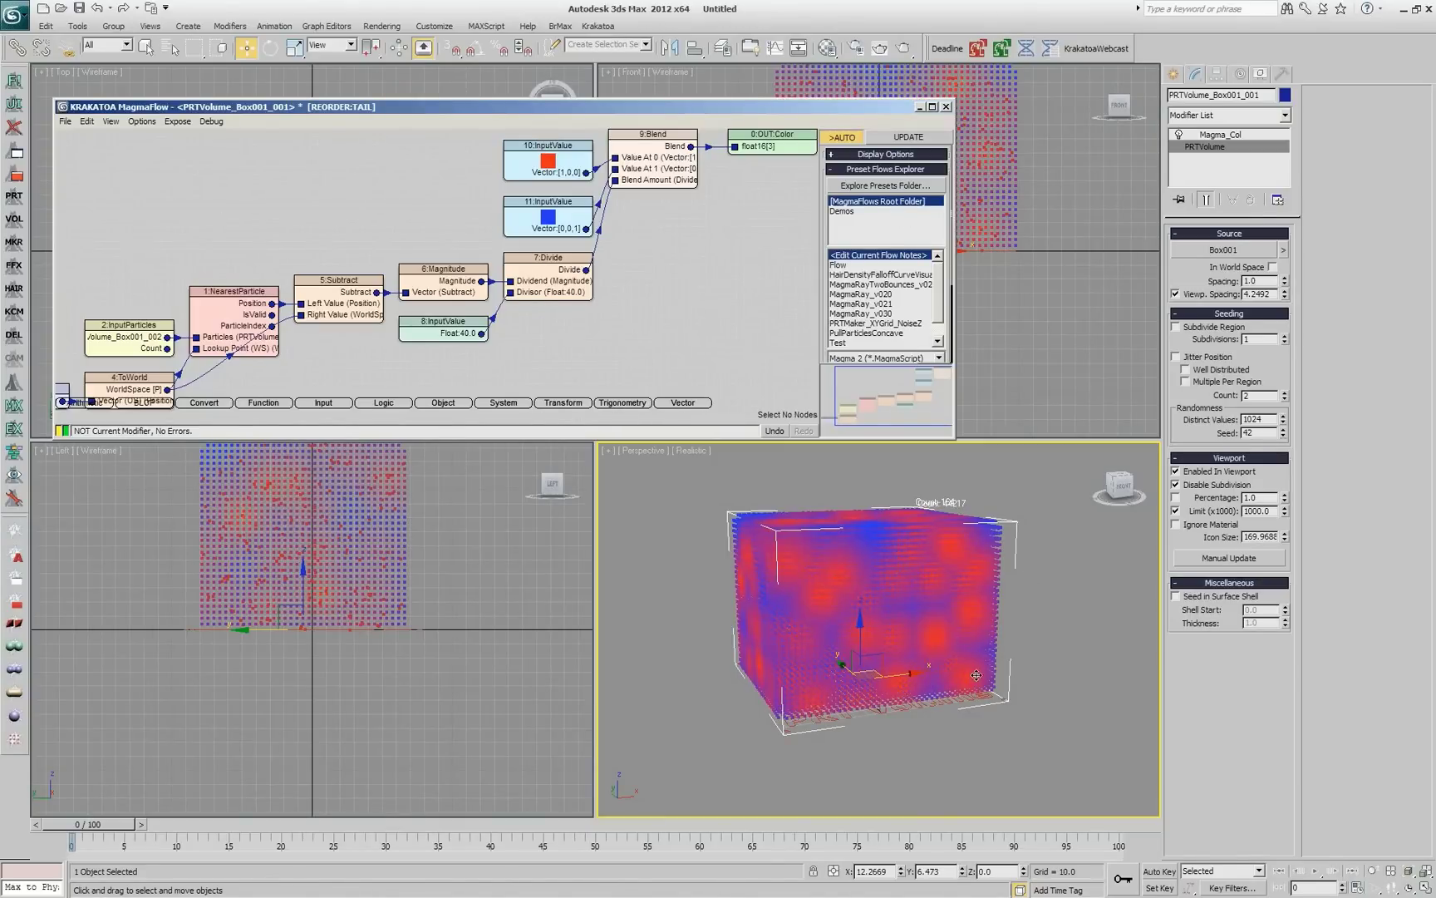
alt+middle_drag(976, 675, 878, 665)
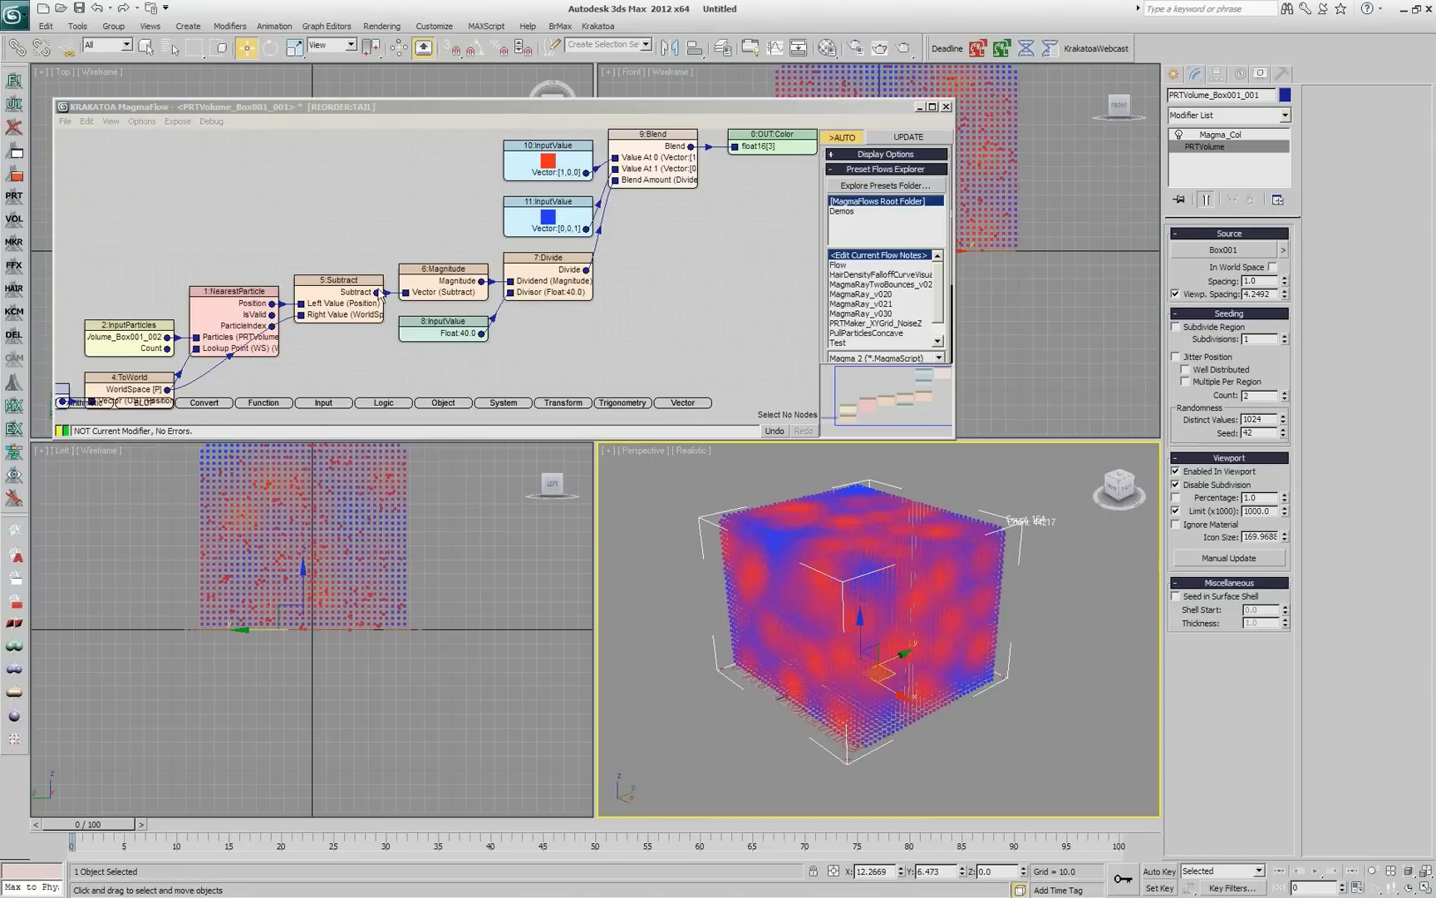
Step: Select PRTVolume_Box001_002 and adjust its viewport spacing, trying 33.5688 before settling on 27.8621
click(170, 47)
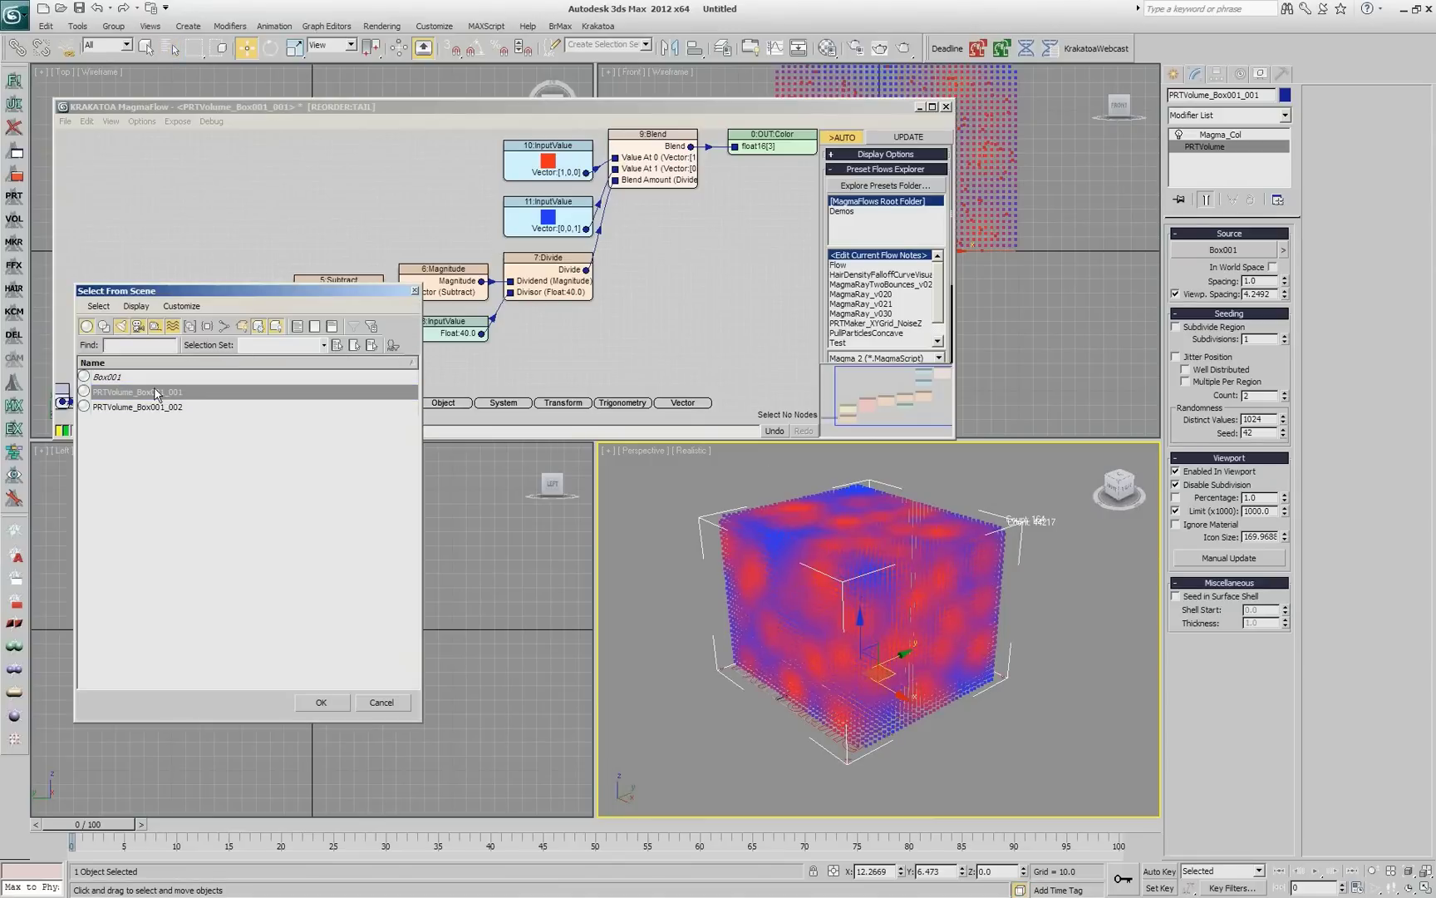
double_click(155, 407)
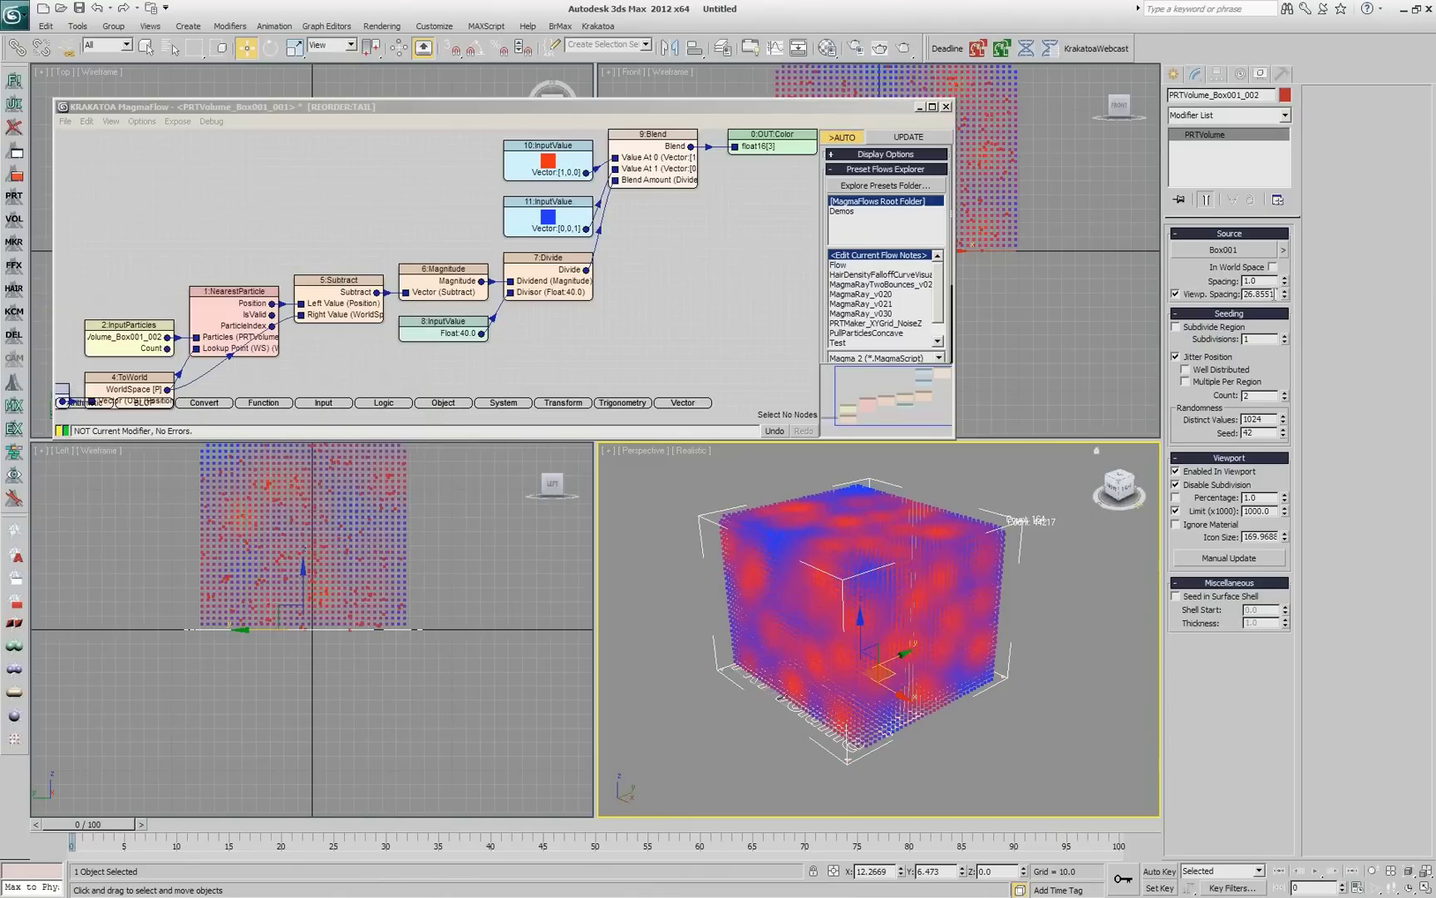
drag(1287, 297, 1286, 274)
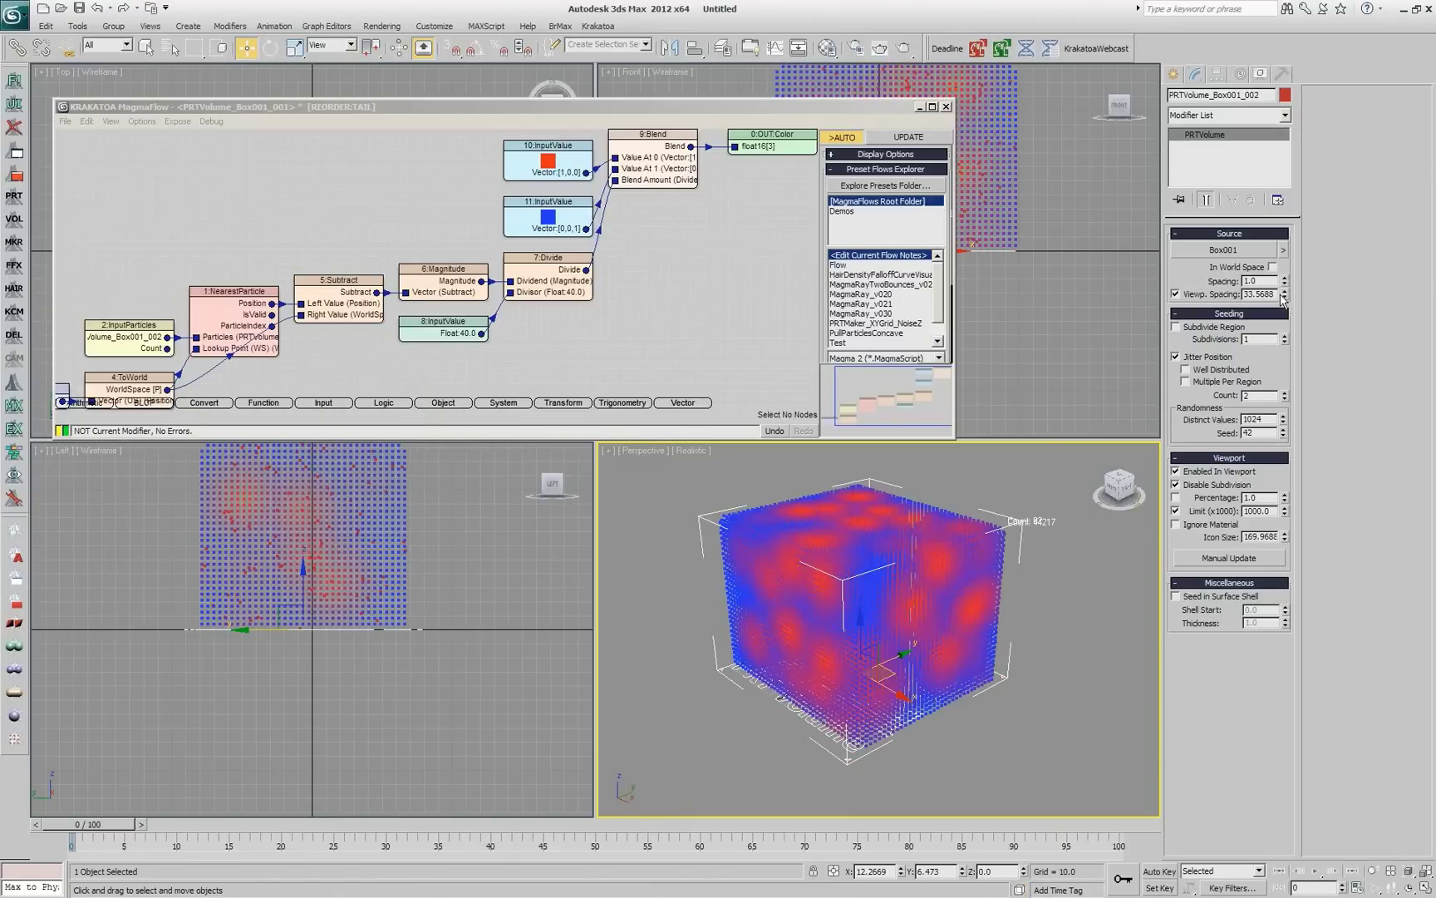
drag(1287, 301, 1331, 307)
click(625, 341)
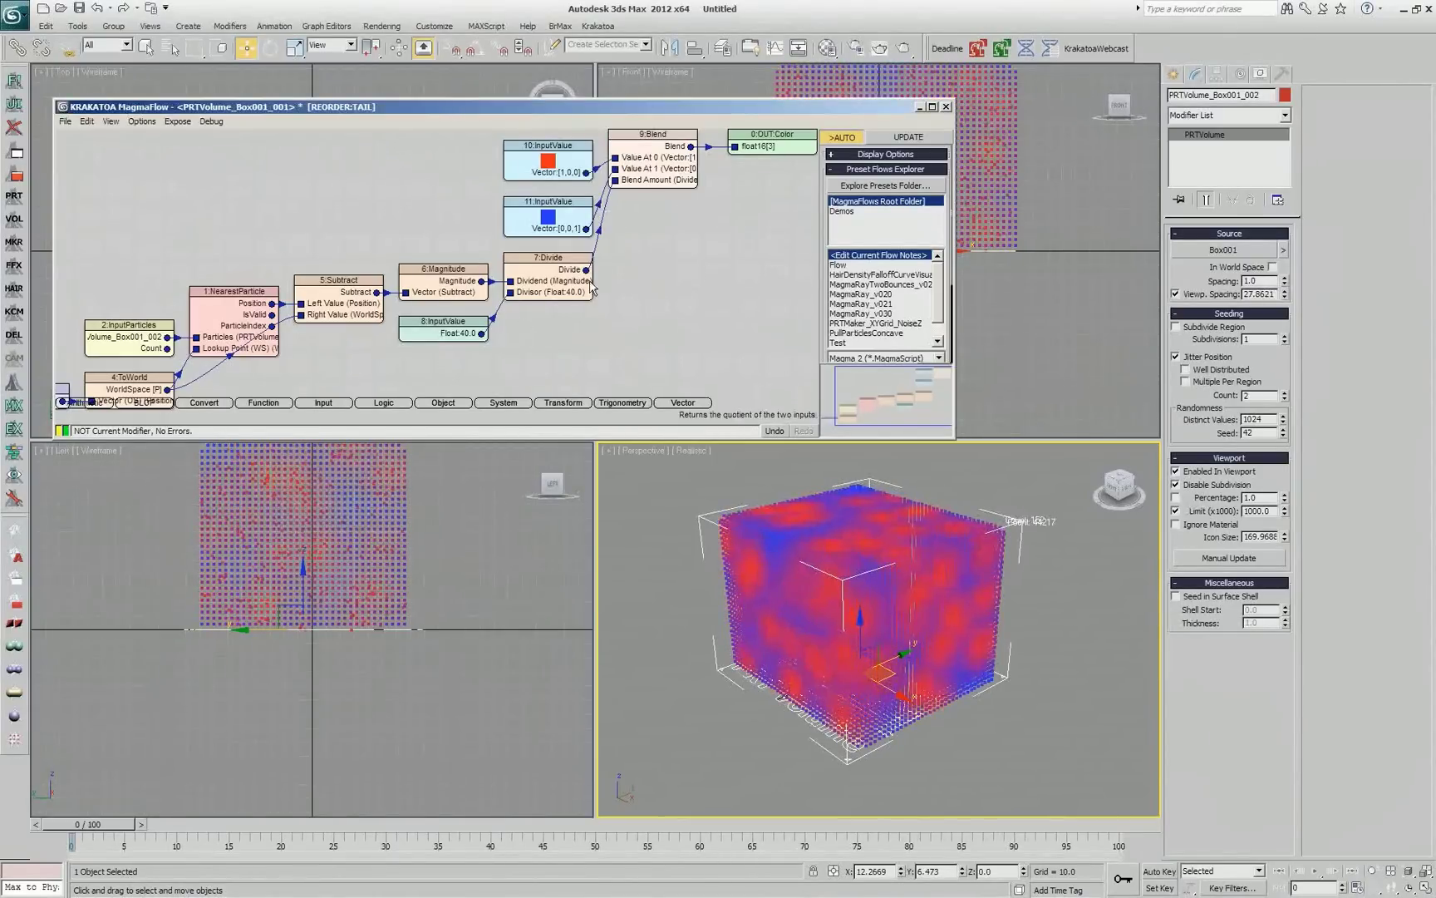
middle_drag(617, 262, 703, 190)
click(319, 220)
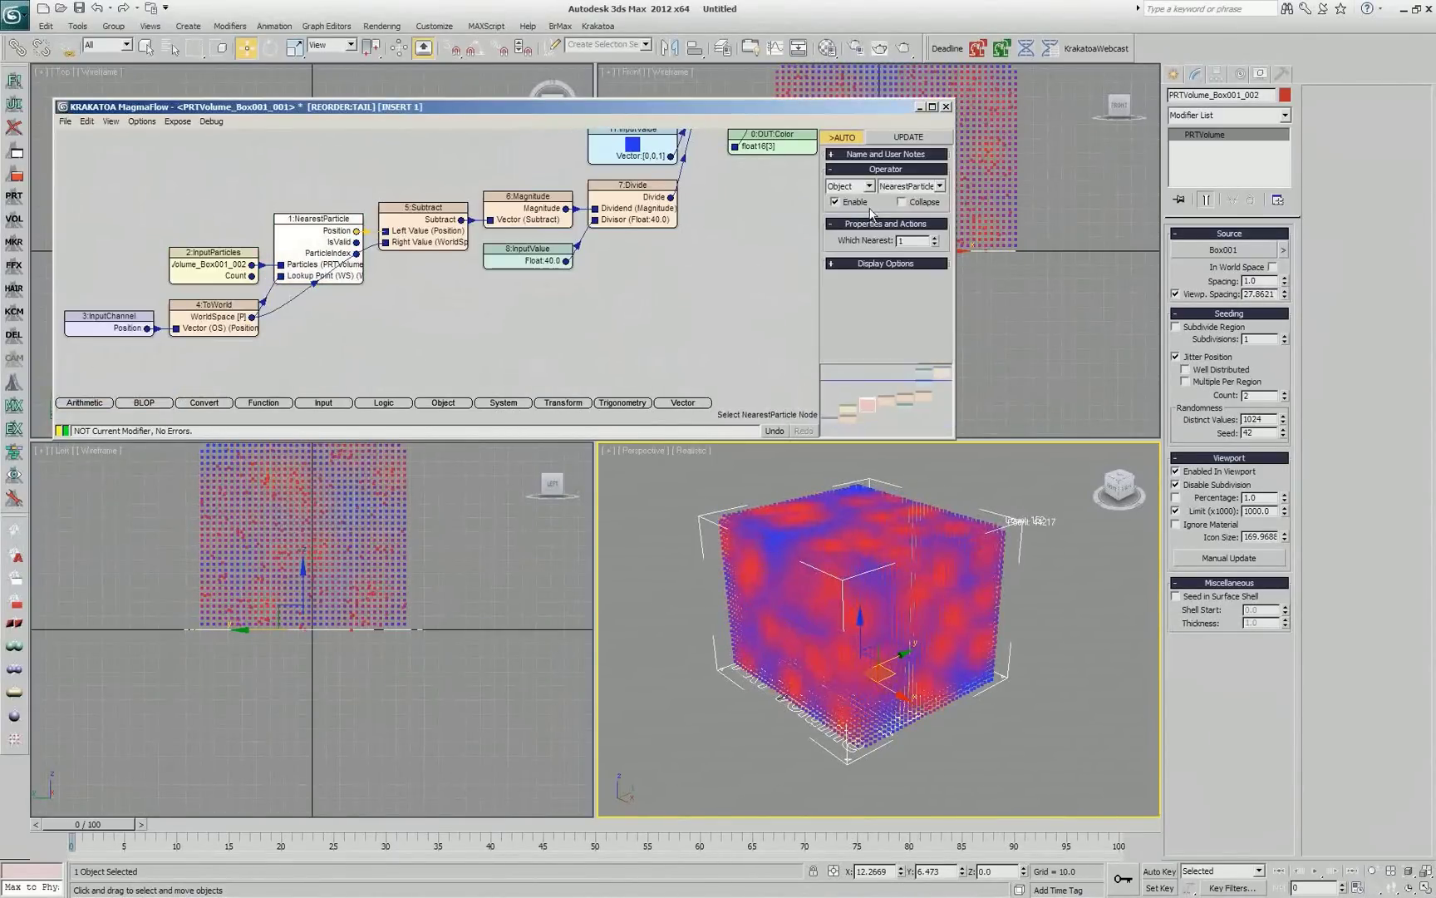
click(415, 298)
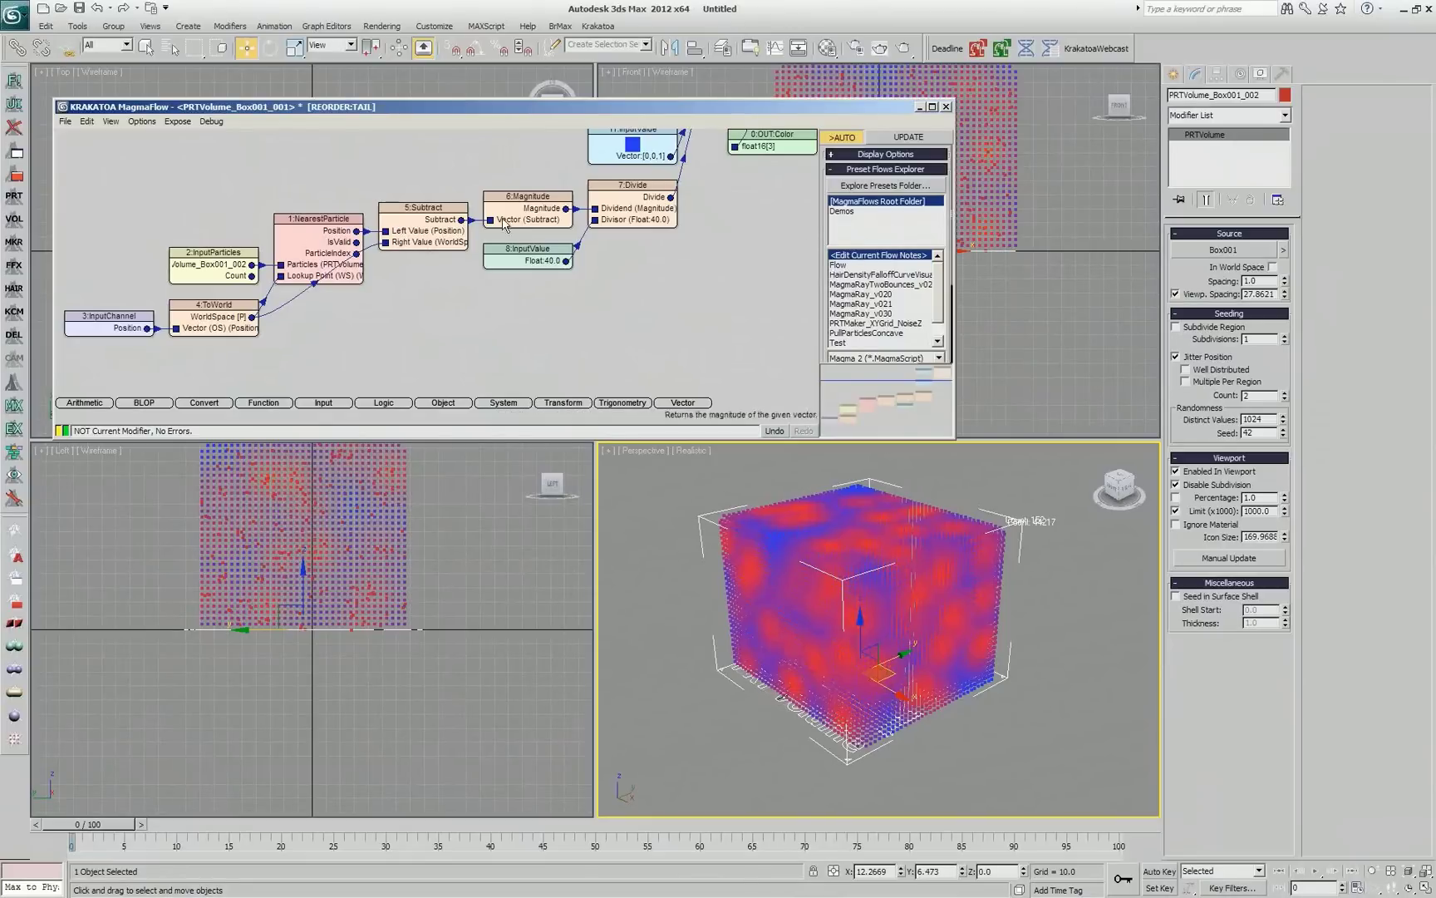
Step: Change the NearestParticle node's operator to ParticleSumCount
click(329, 246)
click(911, 186)
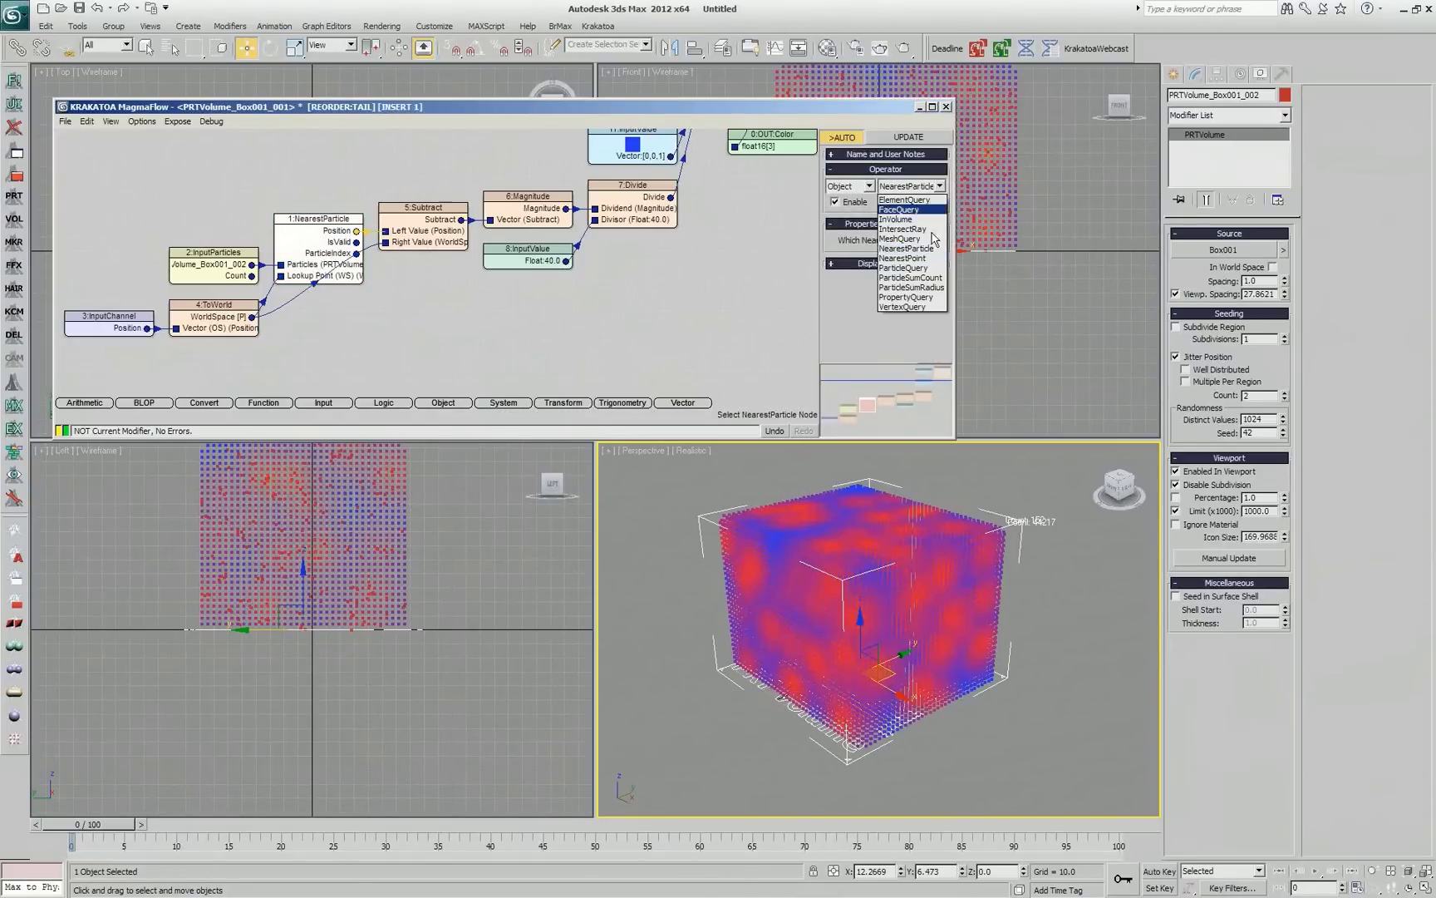
click(924, 278)
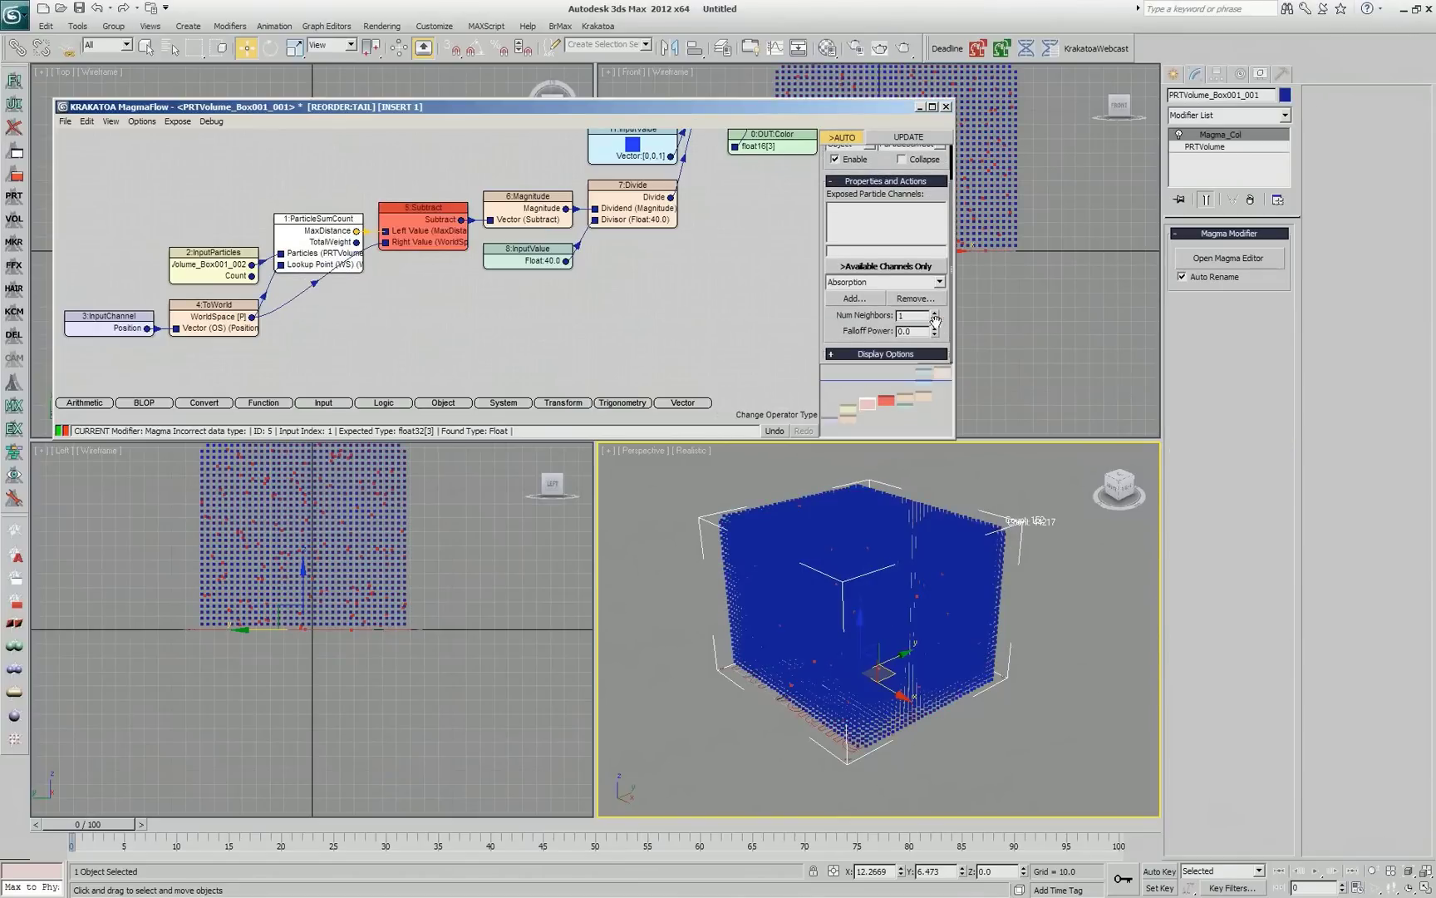
Step: Delete the Subtract and Magnitude nodes so that ParticleSumCount's MaxDistance output feeds the Divide node directly
drag(331, 241, 327, 215)
click(439, 286)
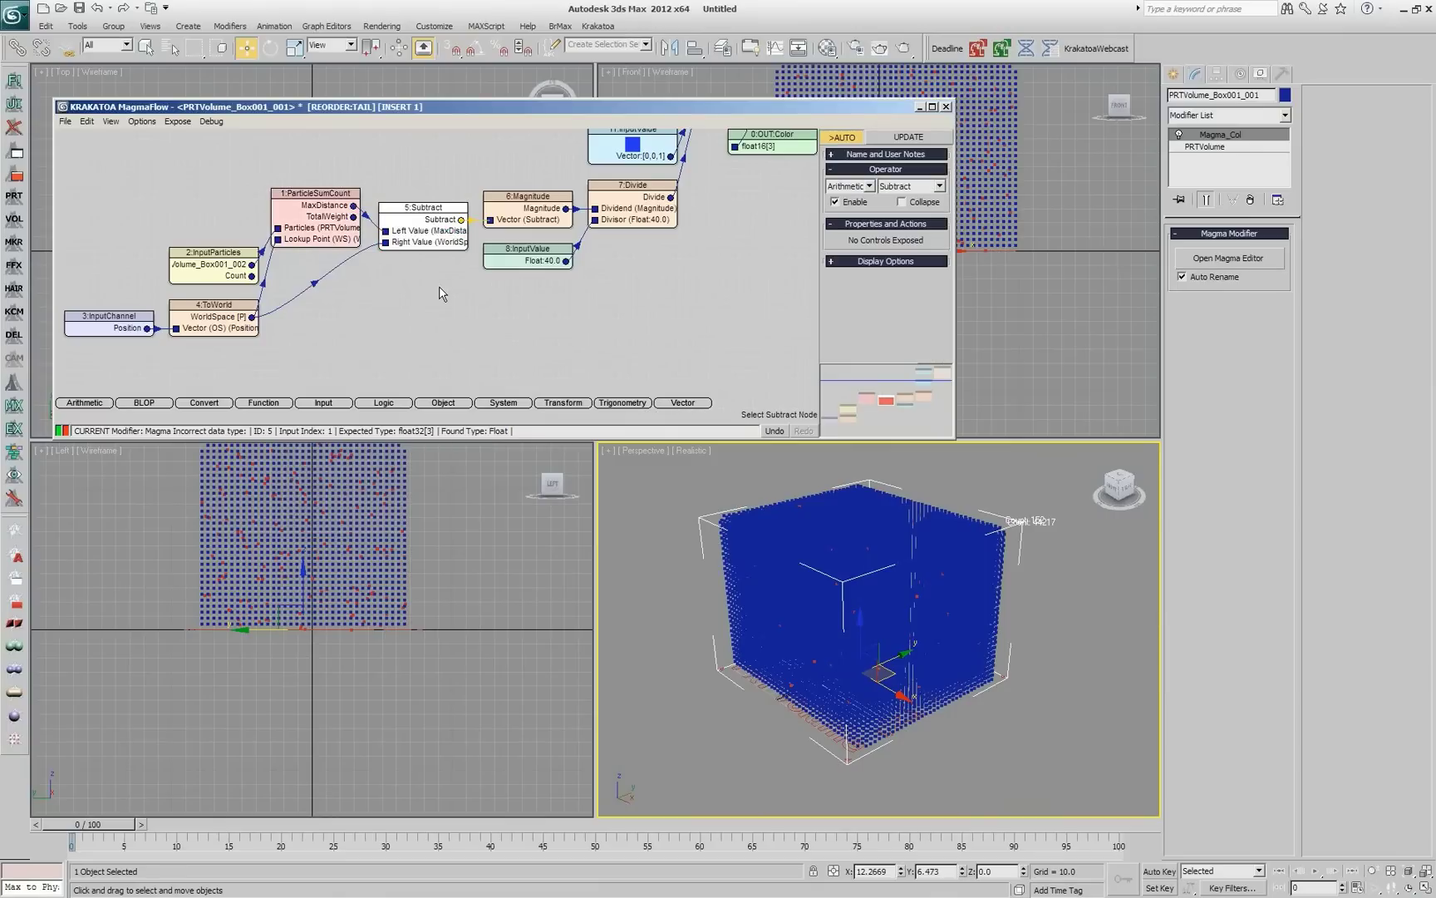
key(Delete)
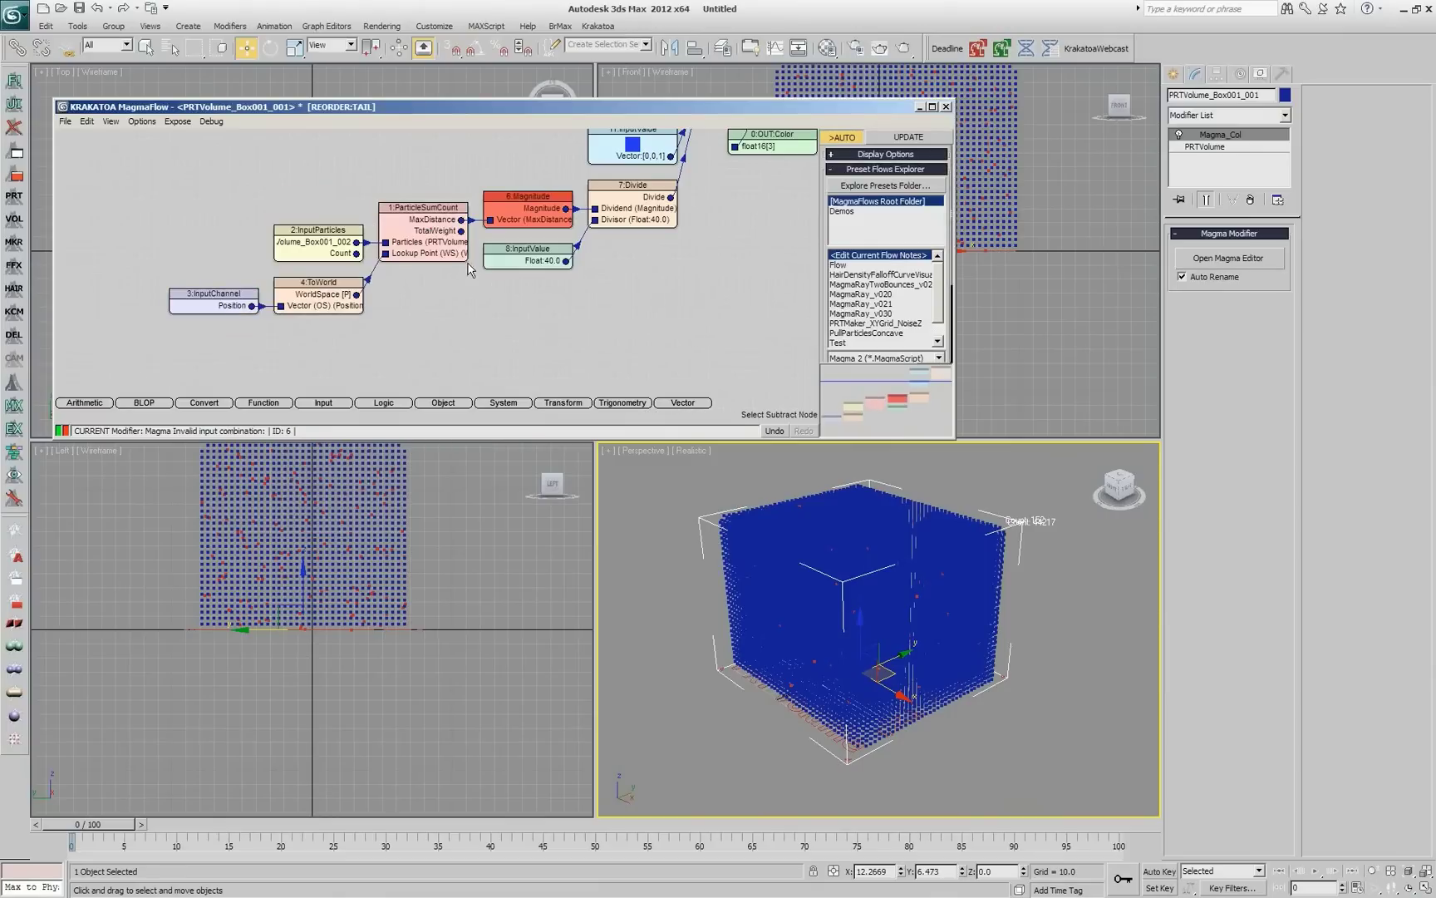
click(549, 217)
key(Delete)
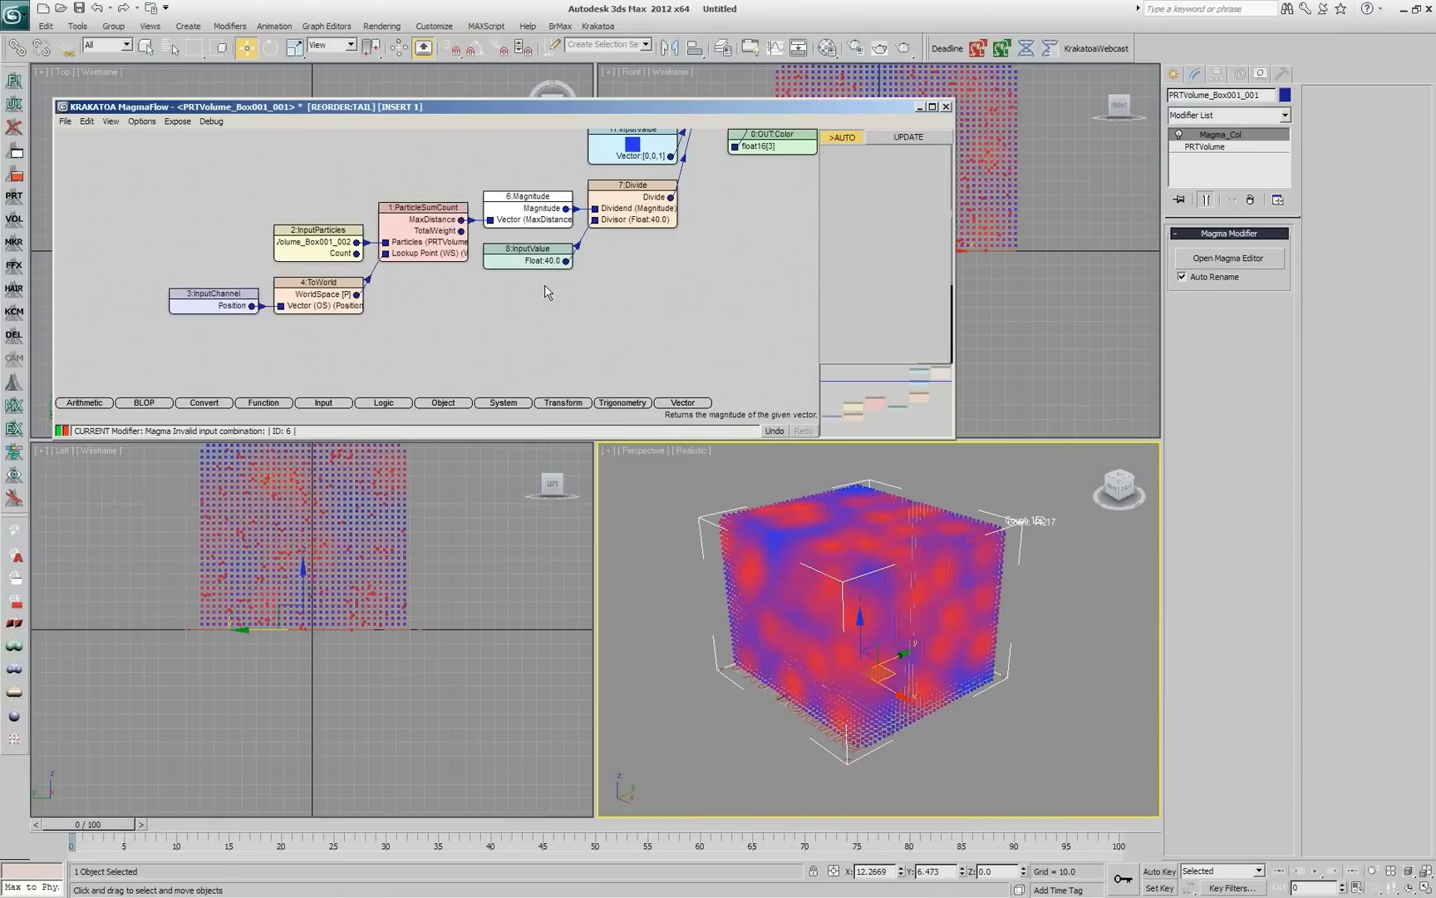
Step: Select the ParticleSumCount node and examine its Num Neighbors and Falloff Power settings alongside the rest of the flow
click(551, 221)
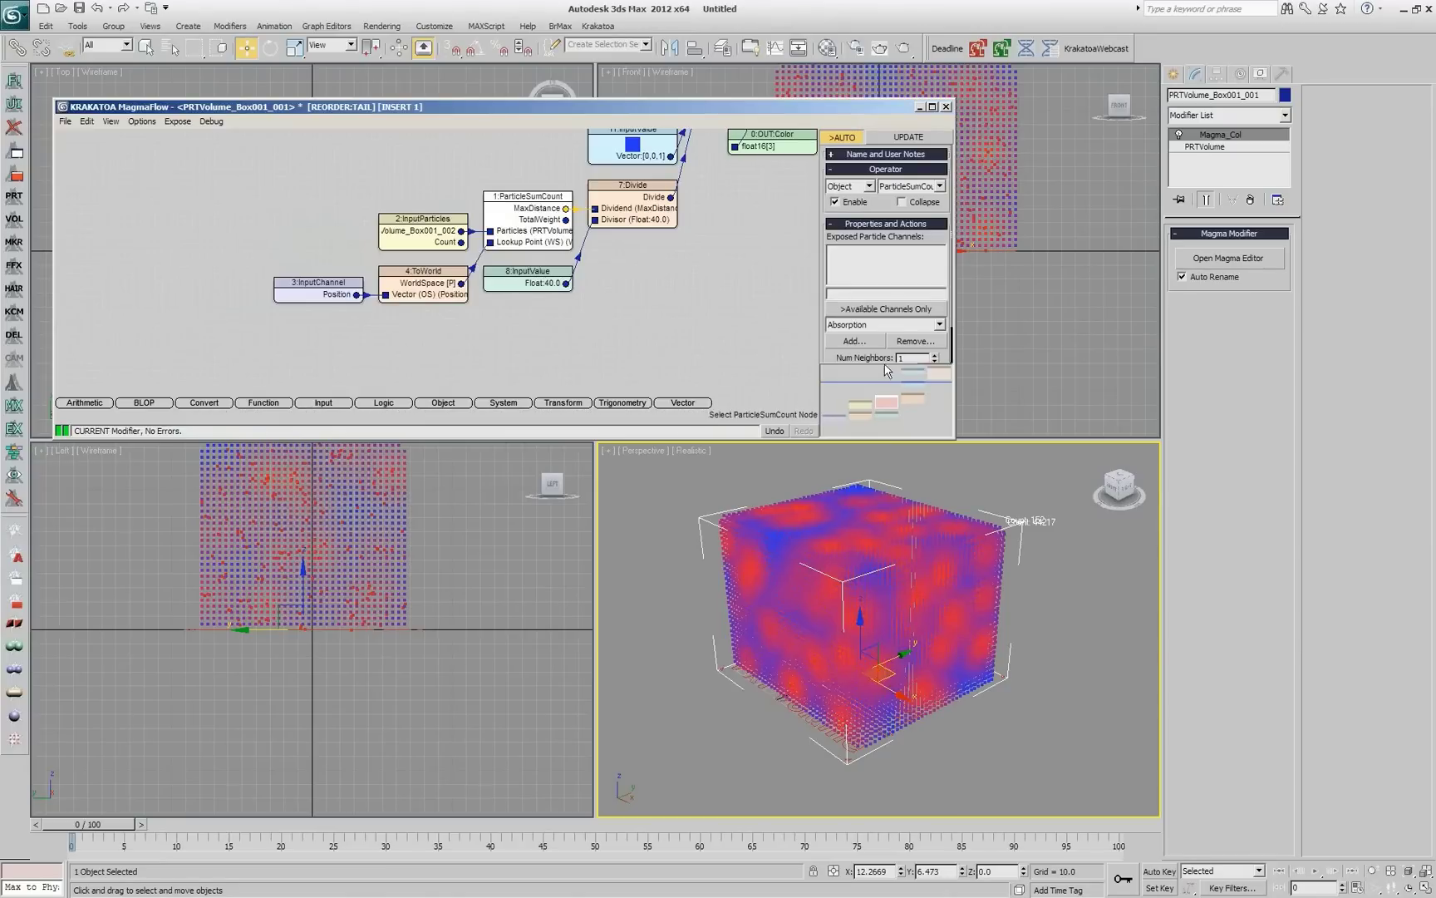
scroll(887, 357, down, 2)
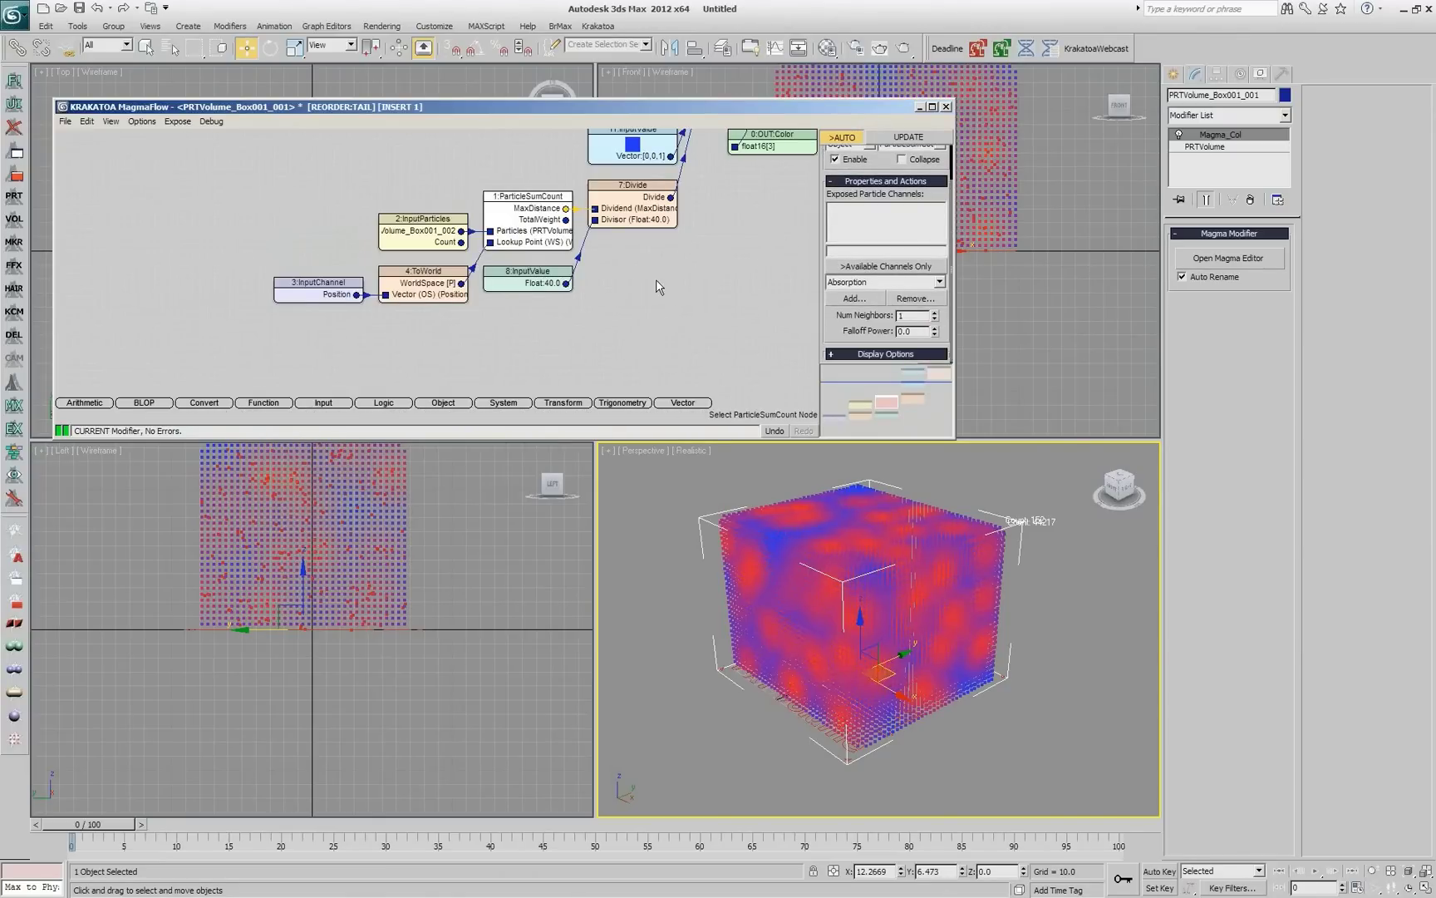
middle_drag(651, 287, 580, 359)
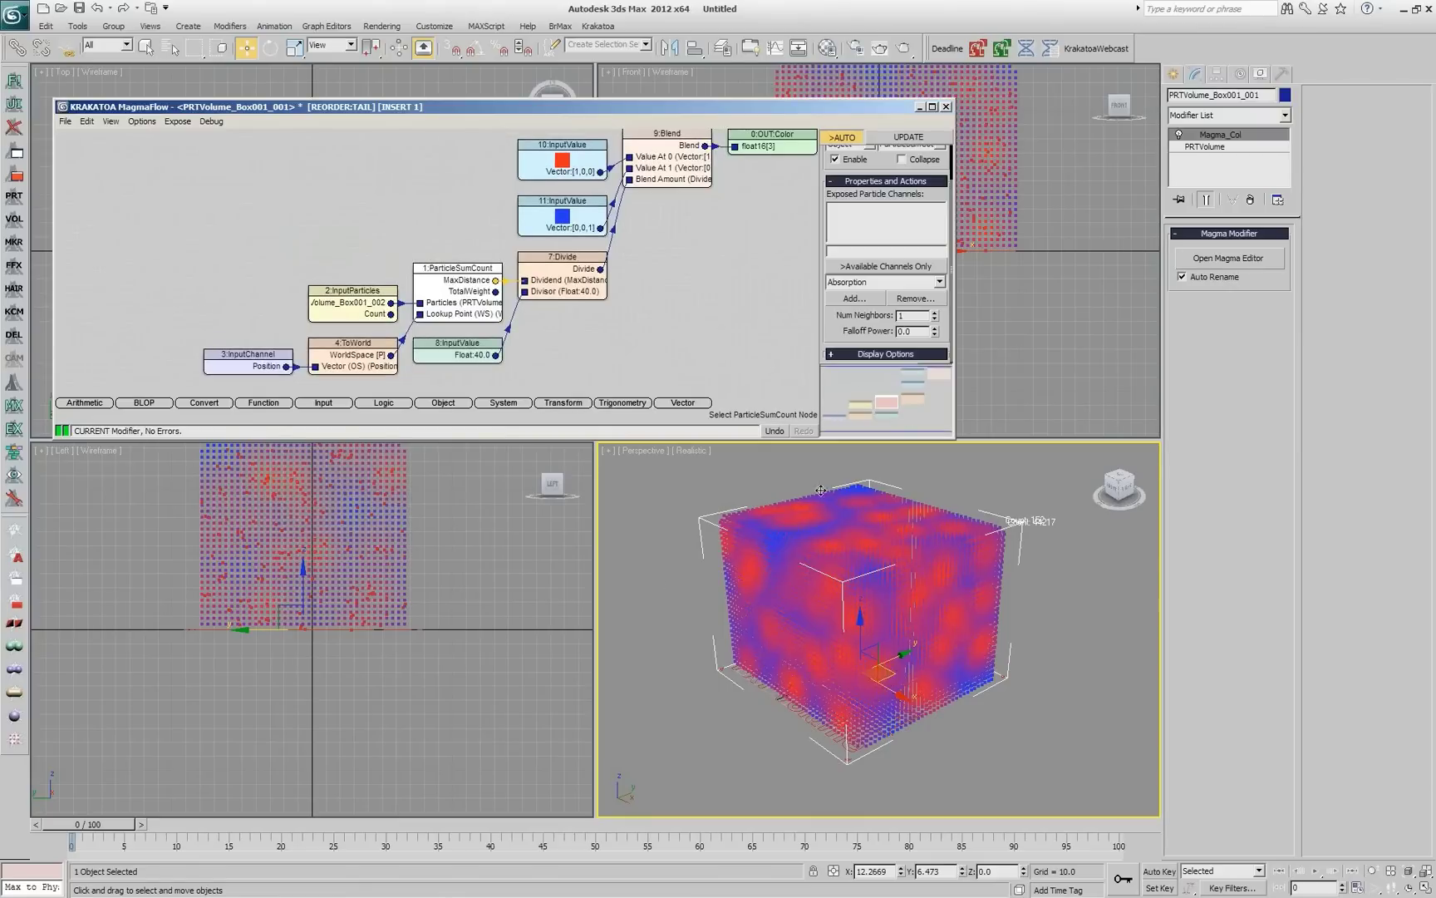